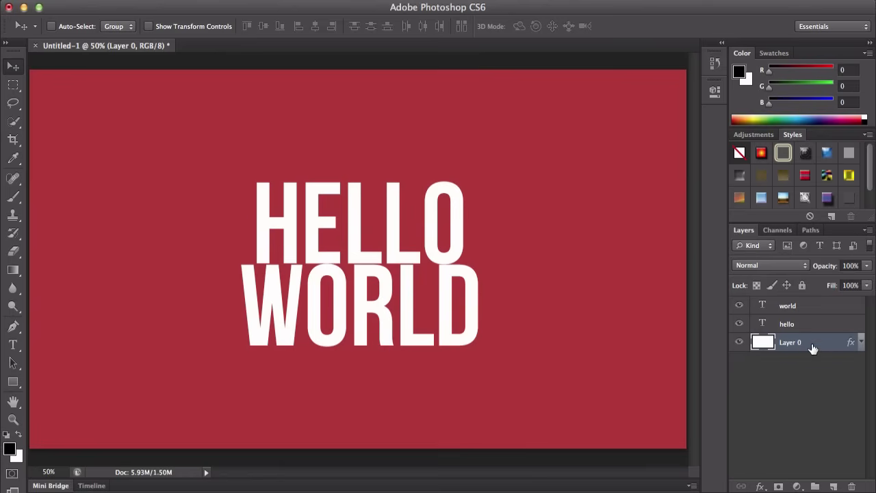
pyautogui.doubleClick(818, 328)
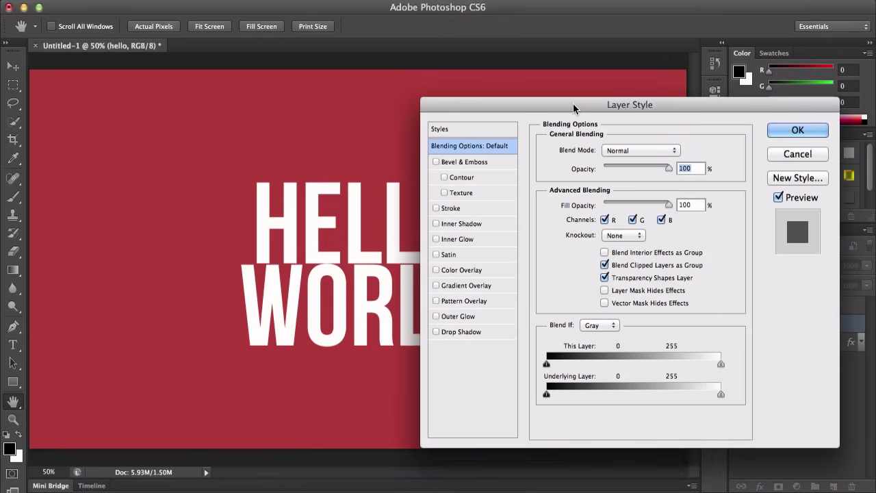
pyautogui.moveTo(574, 108); pyautogui.dragTo(580, 95)
pyautogui.click(784, 142)
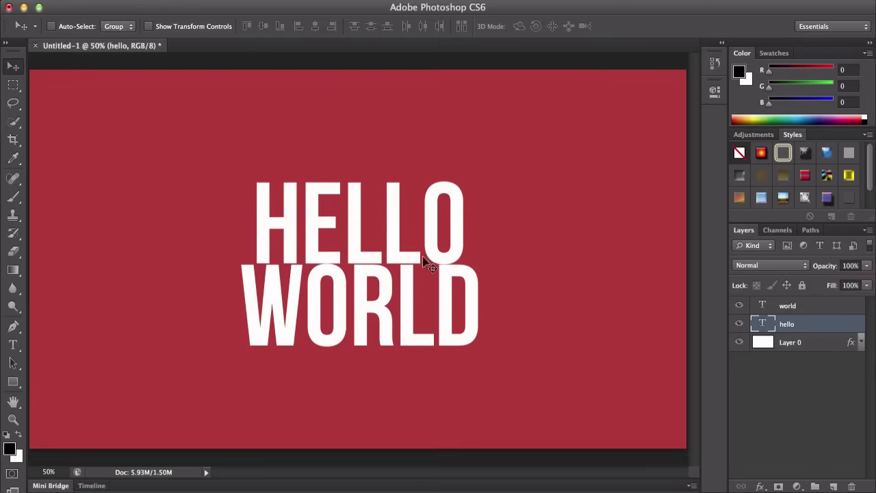
pyautogui.press('t')
pyautogui.click(361, 221)
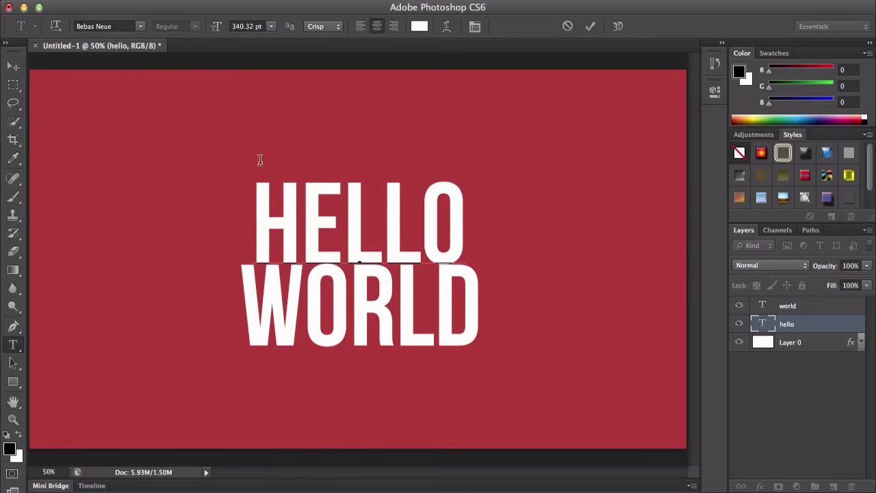
pyautogui.click(567, 28)
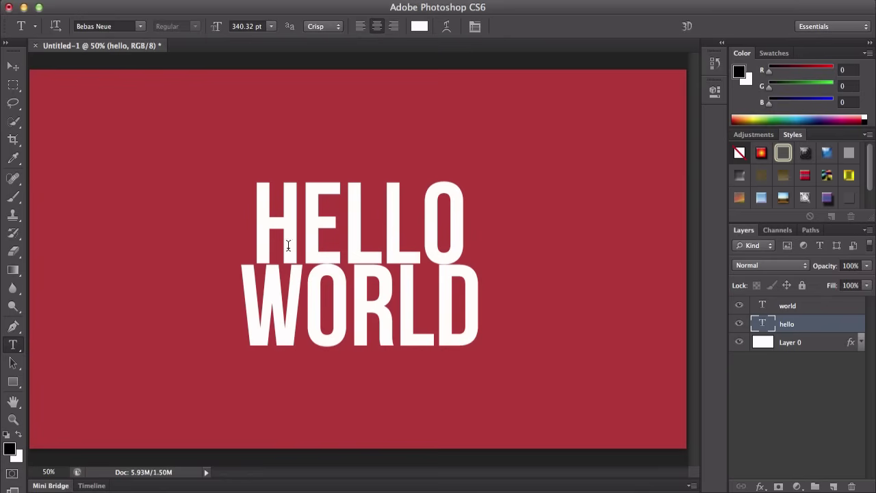
# Step: Move the hello text layer above the world layer in the layer stack
pyautogui.click(13, 66)
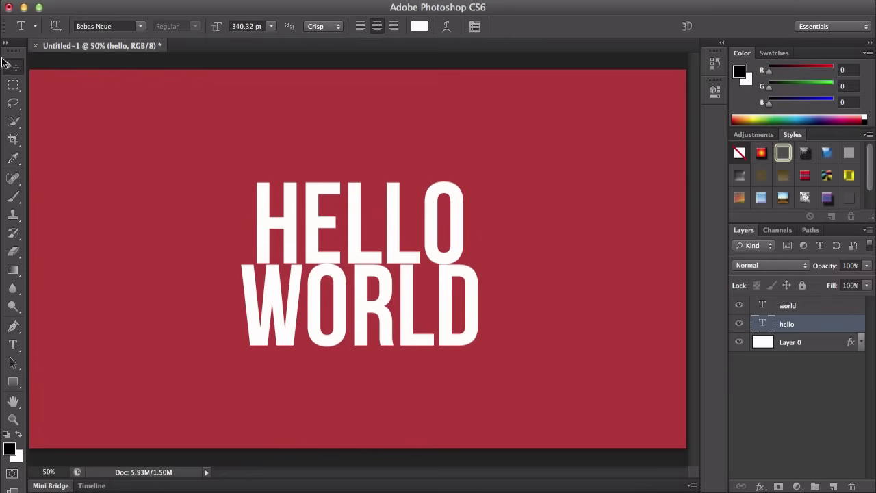
pyautogui.click(820, 309)
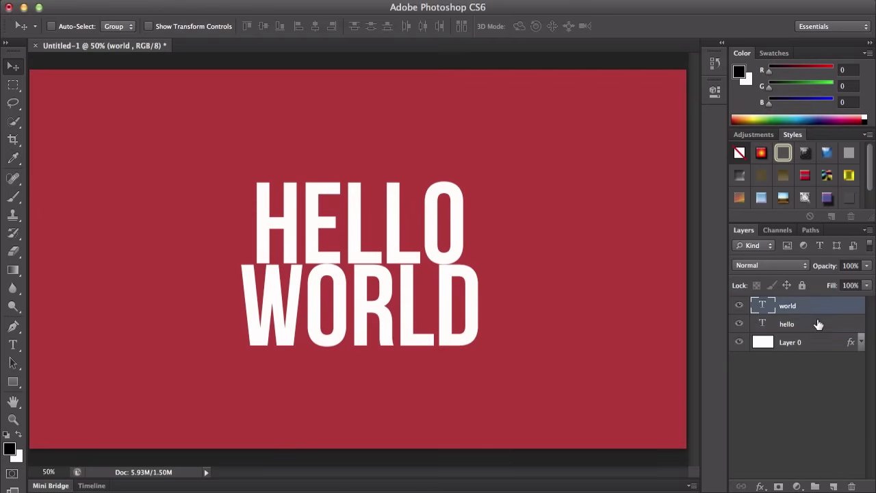
pyautogui.click(817, 323)
pyautogui.click(819, 313)
pyautogui.click(802, 328)
pyautogui.click(810, 312)
pyautogui.moveTo(780, 320); pyautogui.dragTo(819, 307)
pyautogui.click(806, 323)
pyautogui.click(817, 311)
# Step: Open the Blending Options of the Layer Style dialog for the hello layer
pyautogui.doubleClick(825, 309)
pyautogui.moveTo(706, 92); pyautogui.dragTo(500, 51)
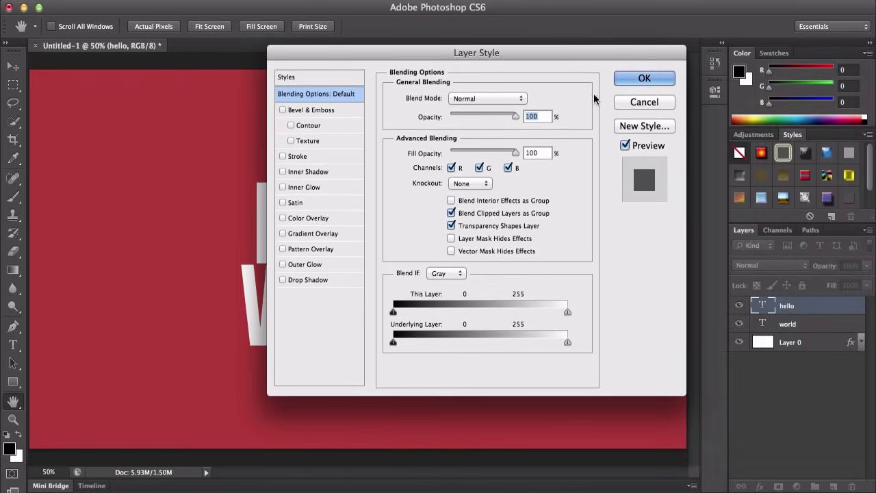
pyautogui.click(636, 101)
pyautogui.rightClick(822, 307)
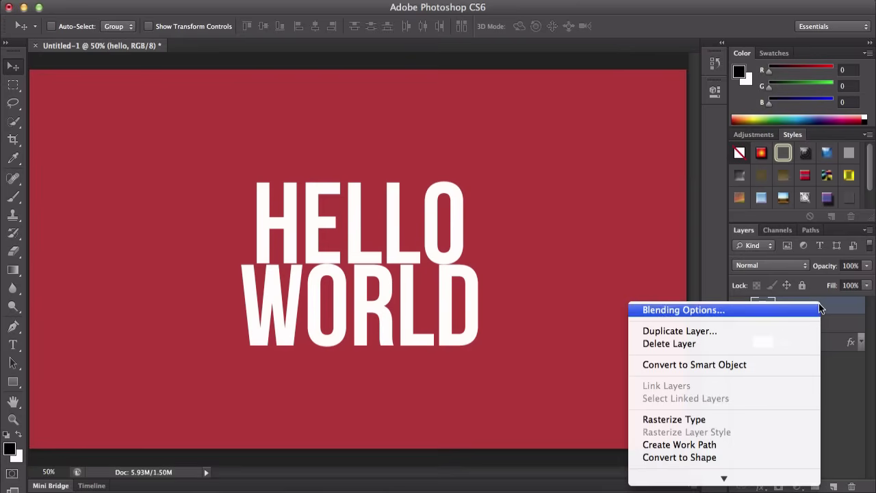
pyautogui.click(732, 312)
pyautogui.moveTo(493, 53); pyautogui.dragTo(496, 60)
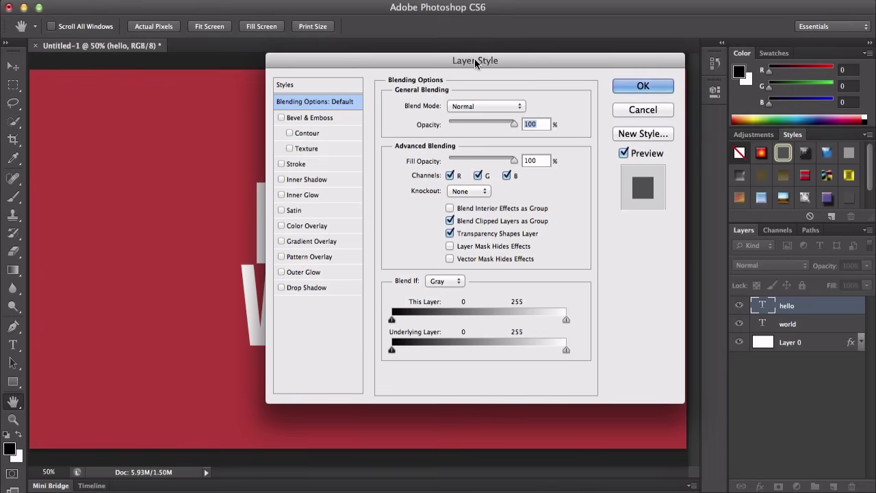
pyautogui.moveTo(475, 59); pyautogui.dragTo(552, 48)
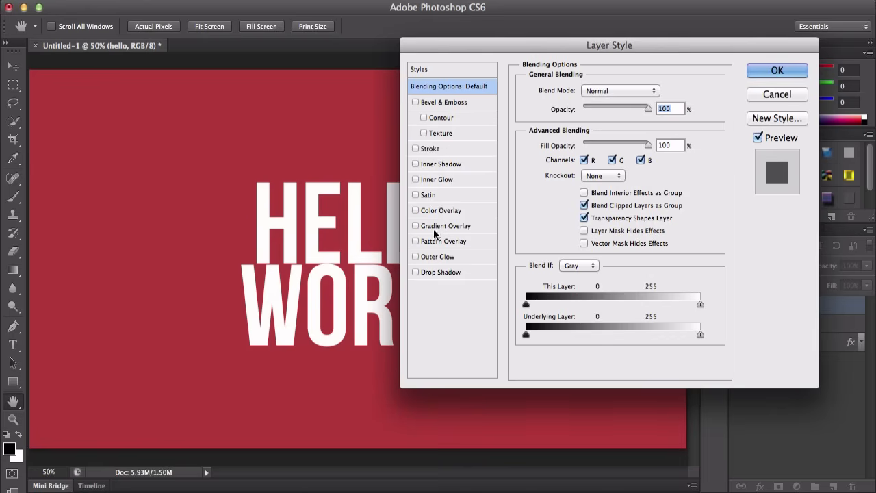
pyautogui.moveTo(616, 45)
pyautogui.mouseDown()
pyautogui.moveTo(679, 50)
pyautogui.moveTo(614, 56)
pyautogui.moveTo(591, 42)
pyautogui.moveTo(573, 53)
pyautogui.moveTo(654, 56)
pyautogui.moveTo(615, 33)
pyautogui.mouseUp()
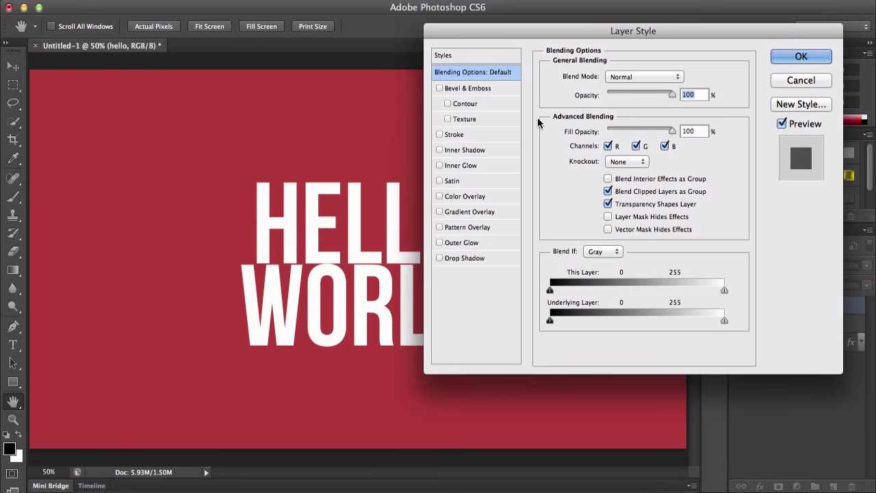
# Step: Try the Multiply, Lighten and Screen blend modes on the hello layer, then set it back to Normal
pyautogui.click(629, 78)
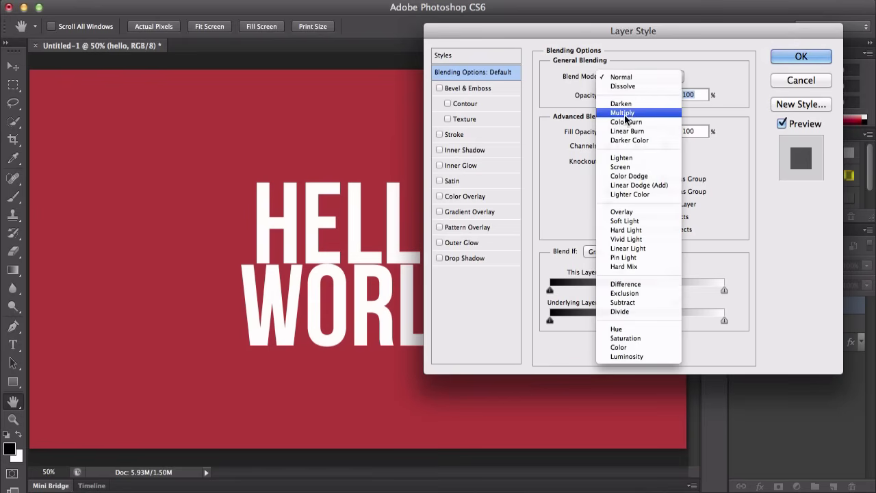
pyautogui.click(628, 113)
pyautogui.click(640, 79)
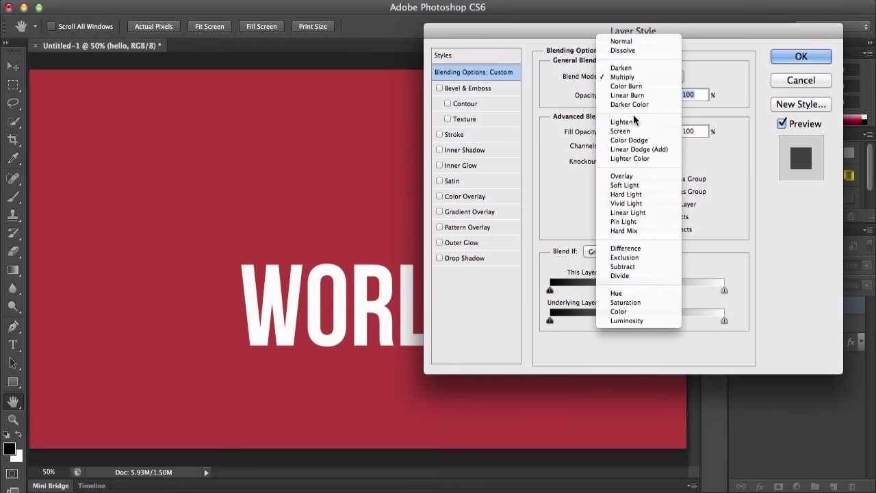
pyautogui.click(637, 121)
pyautogui.click(637, 78)
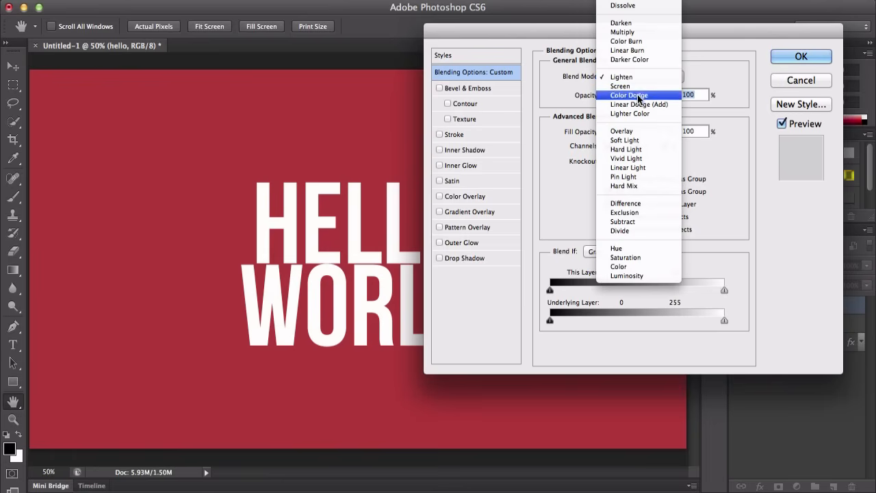
pyautogui.click(638, 86)
pyautogui.click(634, 80)
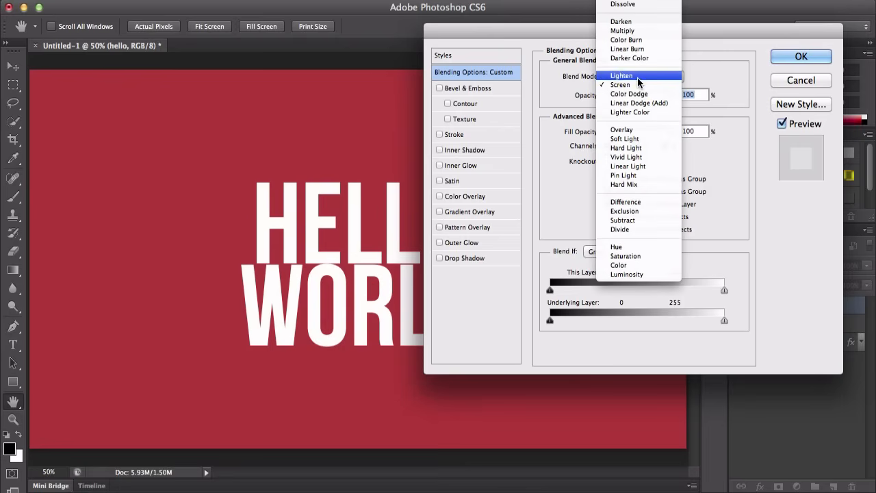
pyautogui.click(452, 92)
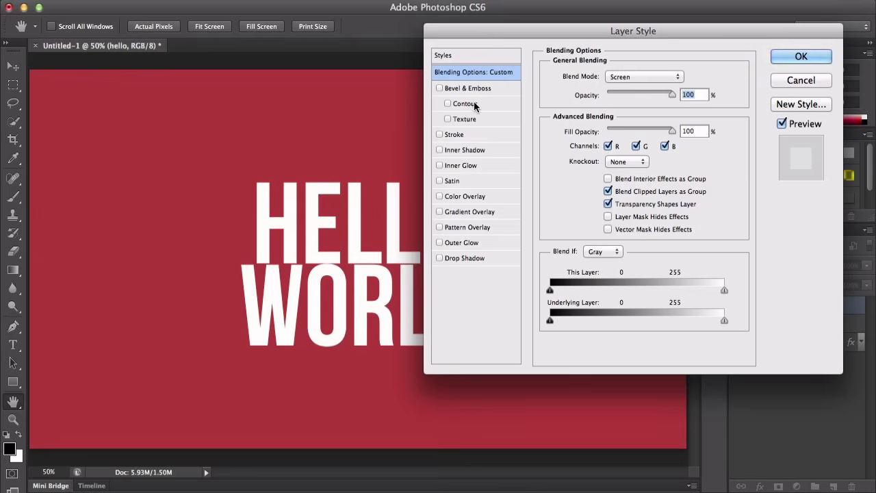
pyautogui.click(644, 77)
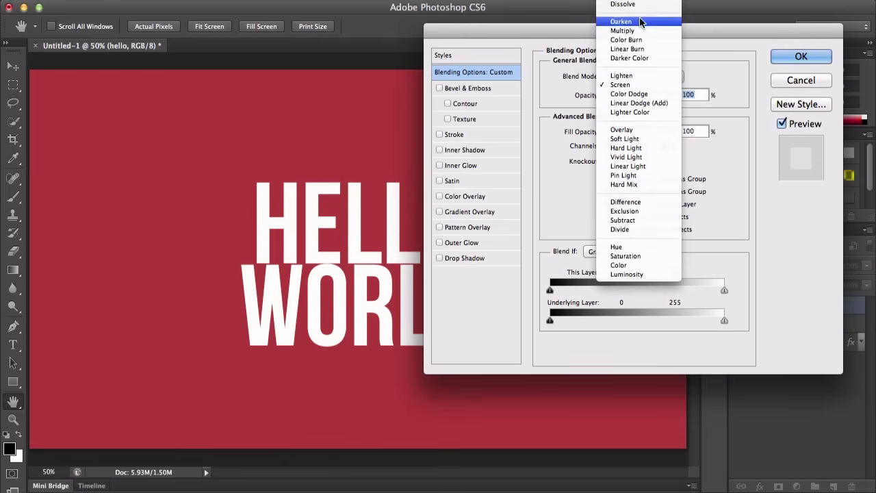
pyautogui.click(637, 7)
# Step: Vary the hello layer's opacity between 0 and 100% to preview it, ending at 100%
pyautogui.moveTo(671, 94)
pyautogui.mouseDown()
pyautogui.moveTo(648, 93)
pyautogui.moveTo(677, 90)
pyautogui.mouseUp()
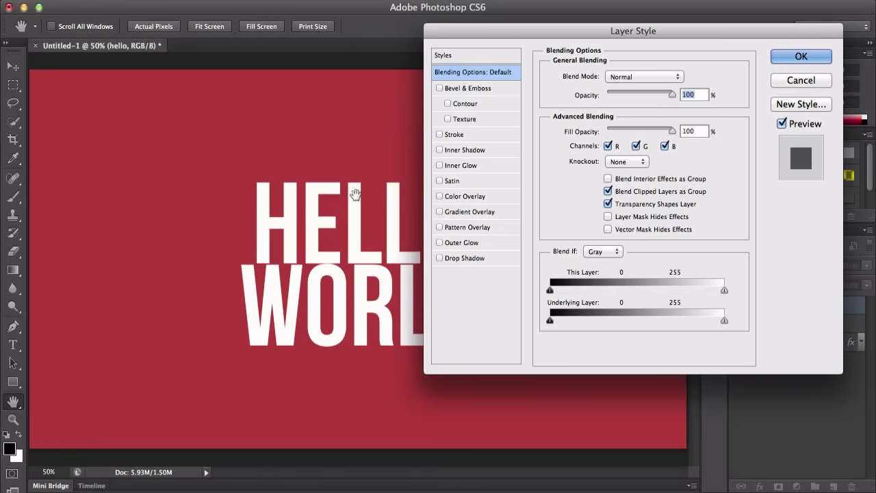
pyautogui.moveTo(669, 98); pyautogui.dragTo(706, 93)
pyautogui.click(686, 95)
pyautogui.moveTo(675, 94); pyautogui.dragTo(670, 95)
pyautogui.click(683, 94)
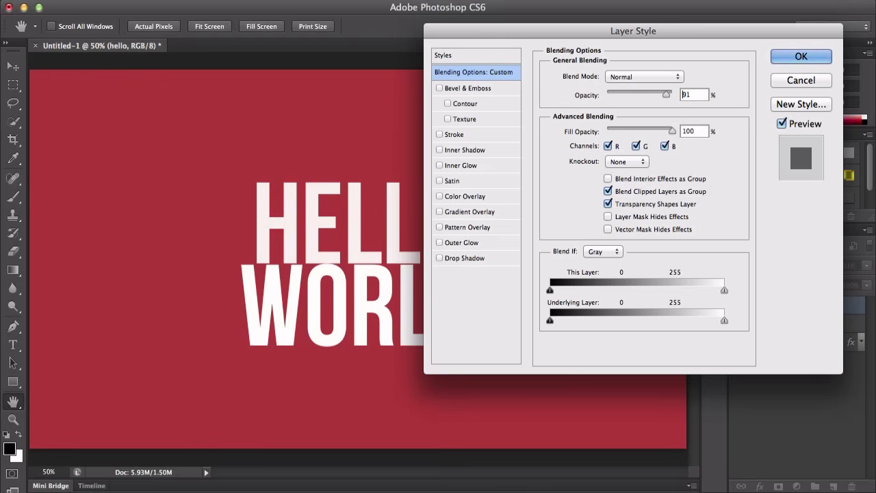
pyautogui.moveTo(667, 95); pyautogui.dragTo(662, 97)
pyautogui.click(692, 95)
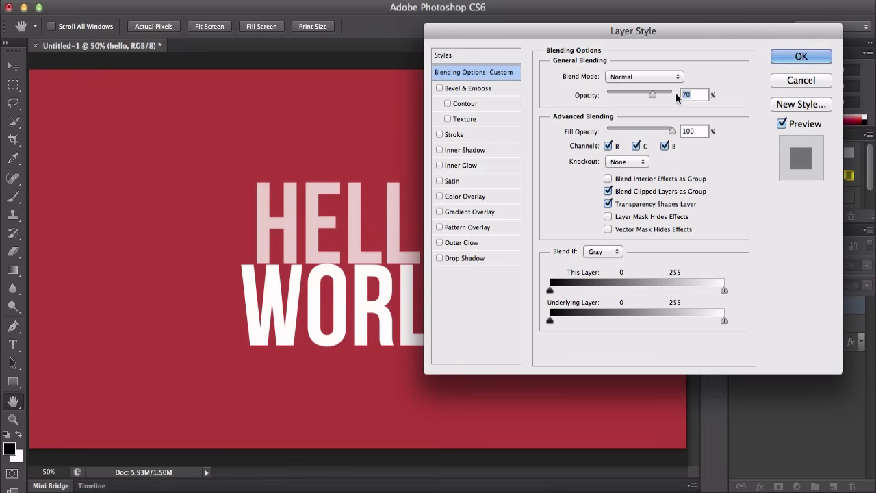
pyautogui.hotkey('shift', 'Down')
pyautogui.hotkey('shift', 'Down')
pyautogui.hotkey('shift', 'Down')
pyautogui.hotkey('shift', 'Down')
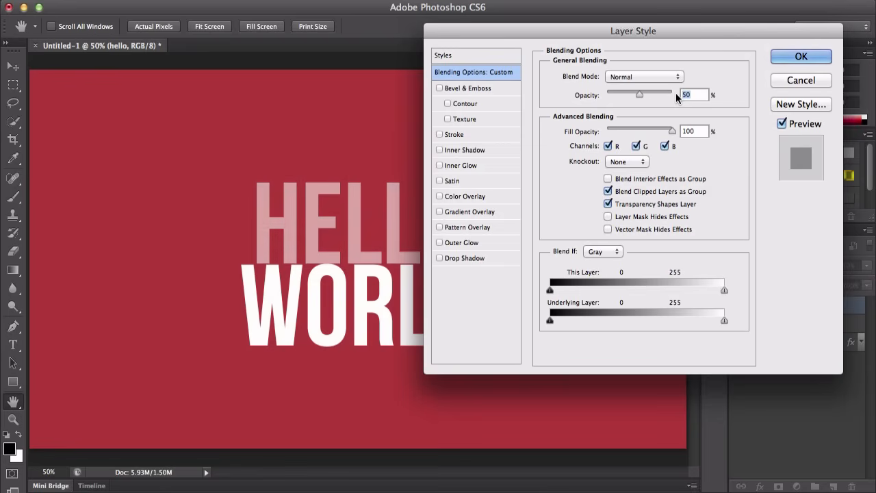
pyautogui.hotkey('shift', 'Down')
pyautogui.hotkey('shift', 'Down')
pyautogui.hotkey('shift', 'Down')
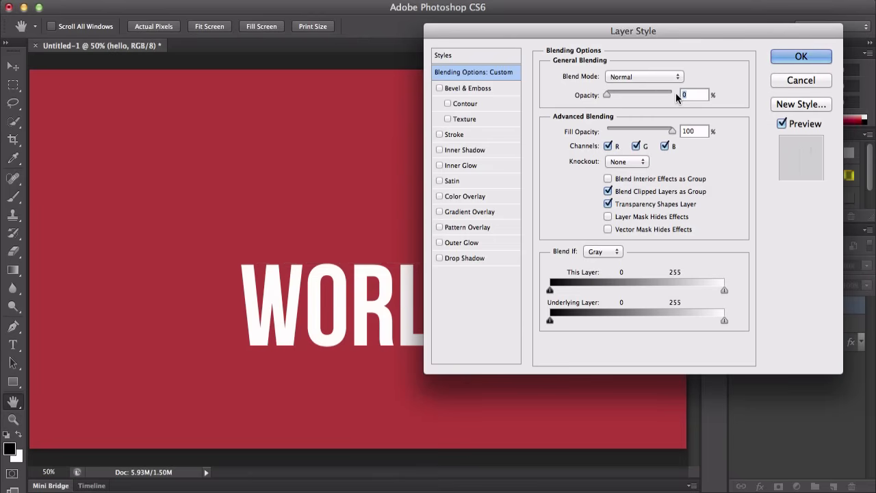
pyautogui.hotkey('shift', 'Up')
pyautogui.hotkey('shift', 'Up')
pyautogui.hotkey('shift', 'Up')
pyautogui.hotkey('shift', 'Up')
pyautogui.hotkey('shift', 'Up')
pyautogui.hotkey('shift', 'Up')
pyautogui.hotkey('shift', 'Up')
pyautogui.hotkey('shift', 'Up')
pyautogui.hotkey('shift', 'Up')
pyautogui.hotkey('shift', 'Up')
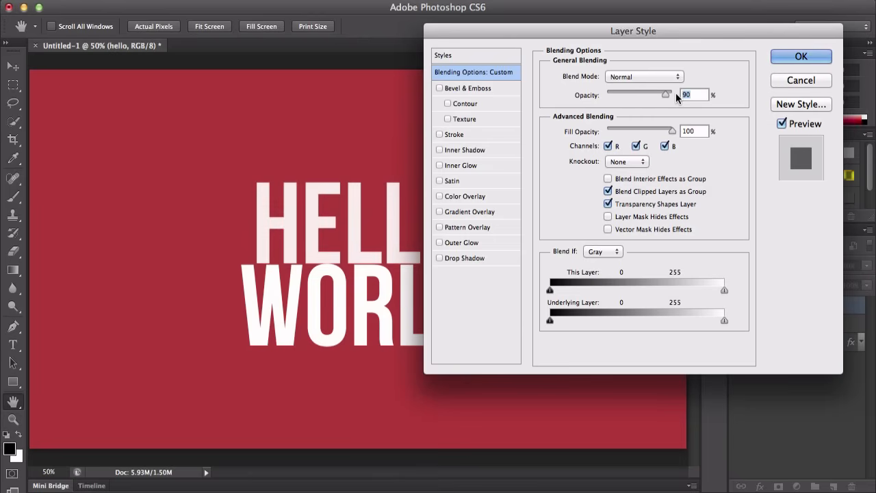
pyautogui.hotkey('shift', 'Down')
pyautogui.hotkey('shift', 'Down')
pyautogui.hotkey('shift', 'Down')
pyautogui.hotkey('shift', 'Down')
pyautogui.hotkey('shift', 'Down')
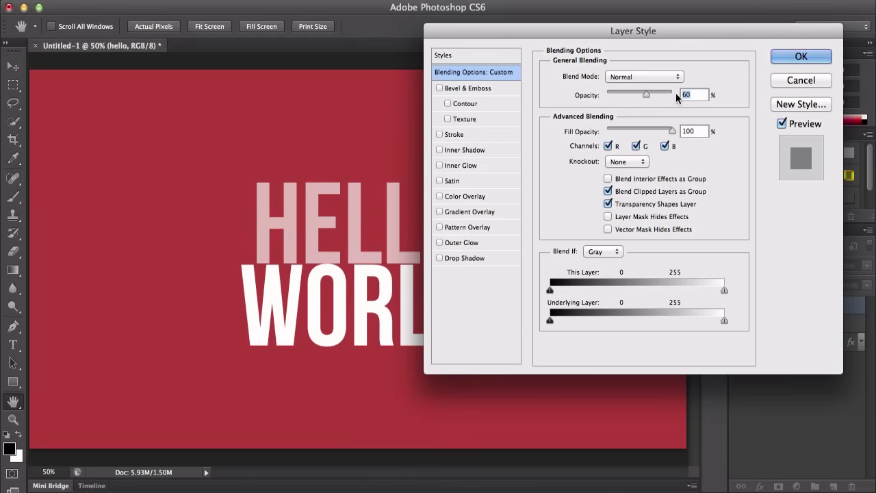
pyautogui.hotkey('shift', 'Up')
pyautogui.hotkey('shift', 'Up')
pyautogui.hotkey('shift', 'Up')
pyautogui.hotkey('shift', 'Up')
pyautogui.hotkey('shift', 'Up')
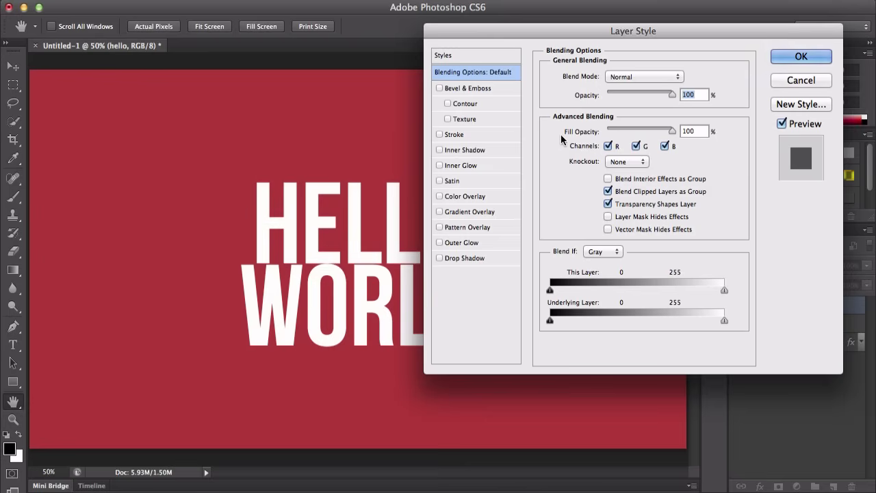
# Step: Toggle the R, G and B channel checkboxes off and back on to preview each channel's effect
pyautogui.moveTo(673, 130)
pyautogui.mouseDown()
pyautogui.moveTo(619, 127)
pyautogui.moveTo(685, 132)
pyautogui.mouseUp()
pyautogui.click(609, 146)
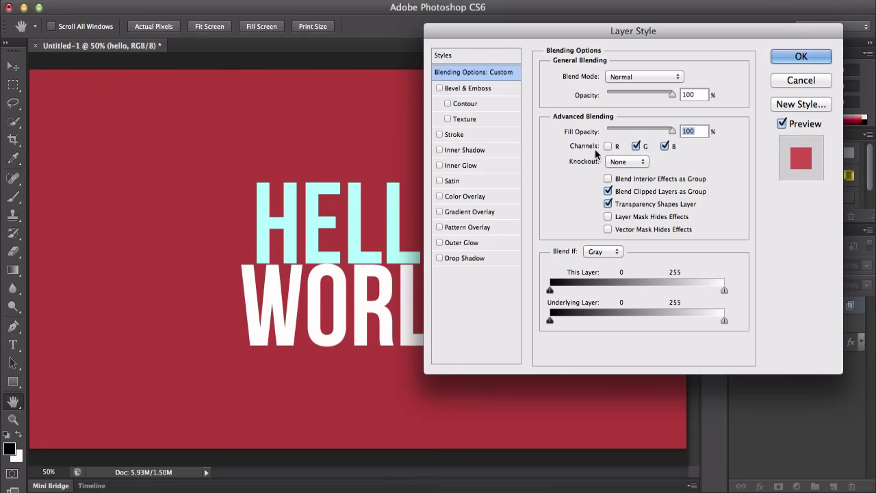
pyautogui.click(609, 146)
pyautogui.click(636, 146)
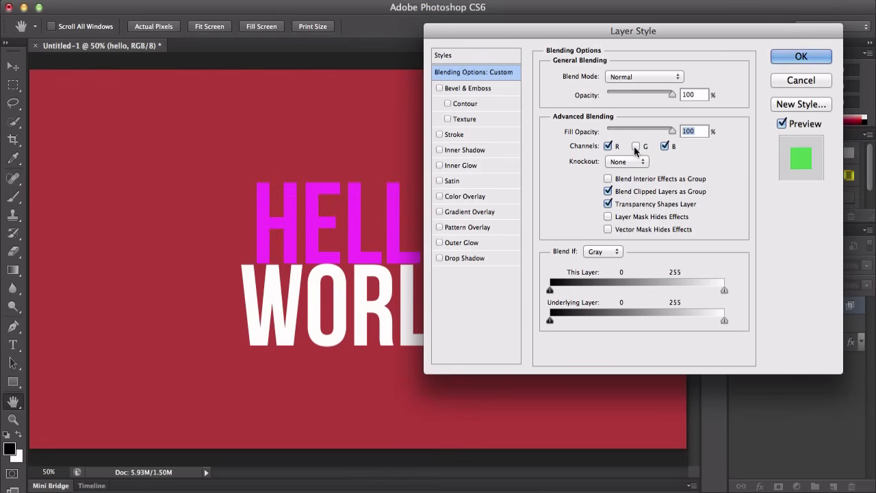
pyautogui.click(636, 146)
pyautogui.click(665, 146)
pyautogui.click(665, 146)
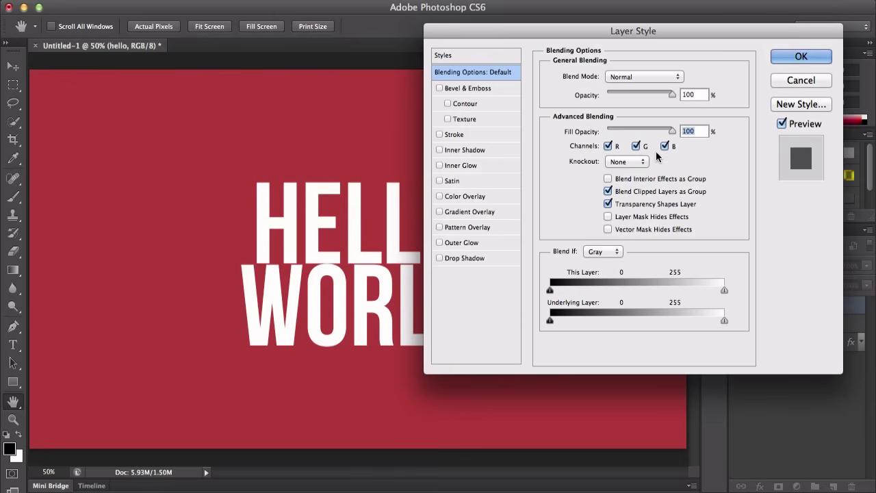
pyautogui.click(665, 145)
pyautogui.click(665, 146)
# Step: Try the Shallow and Deep knockout options, then set Knockout back to None
pyautogui.click(625, 162)
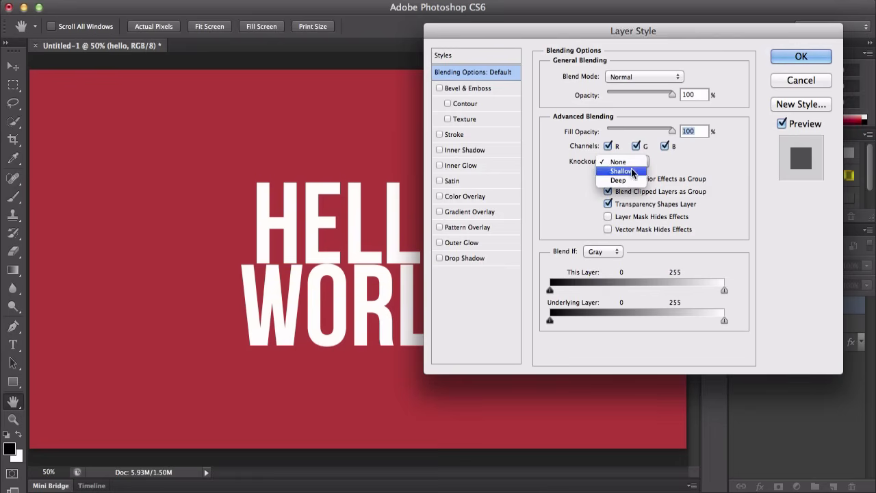
pyautogui.click(633, 171)
pyautogui.click(627, 161)
pyautogui.click(628, 171)
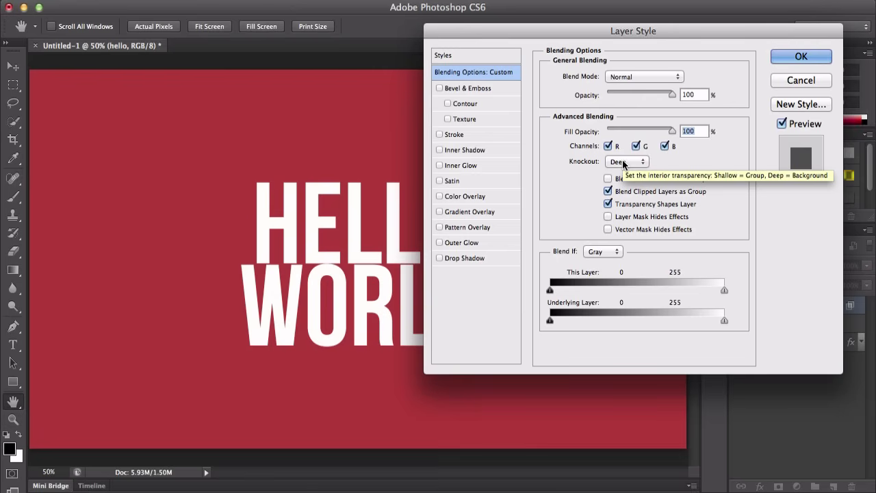
pyautogui.click(622, 161)
pyautogui.click(626, 144)
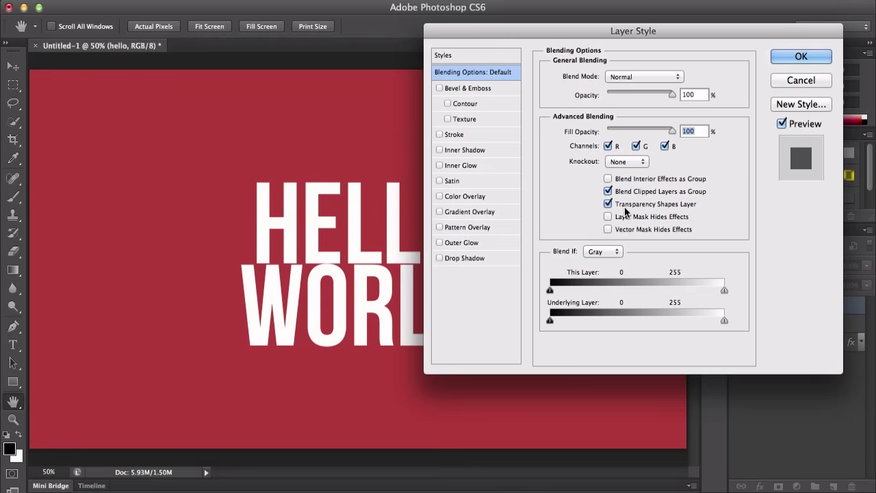
# Step: Examine the Blend If channel choices and the This Layer slider
pyautogui.click(595, 253)
pyautogui.click(606, 253)
pyautogui.click(606, 253)
pyautogui.click(556, 292)
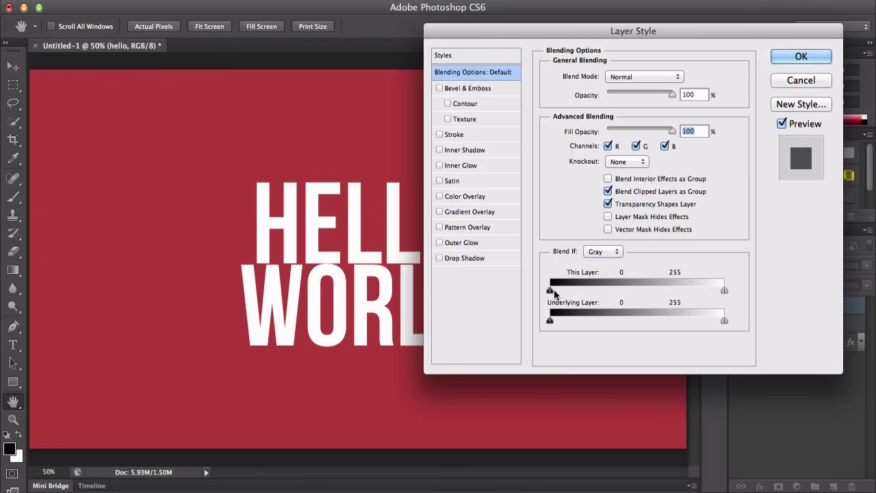
pyautogui.moveTo(555, 294)
pyautogui.mouseDown()
pyautogui.moveTo(595, 291)
pyautogui.moveTo(551, 292)
pyautogui.mouseUp()
pyautogui.click(605, 253)
pyautogui.click(578, 193)
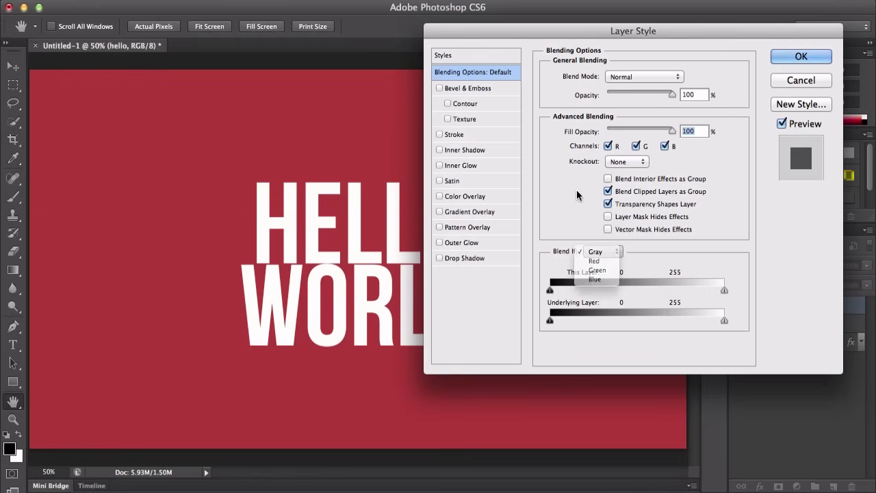
# Step: Open the Bevel & Emboss settings in the Layer Style dialog
pyautogui.click(465, 88)
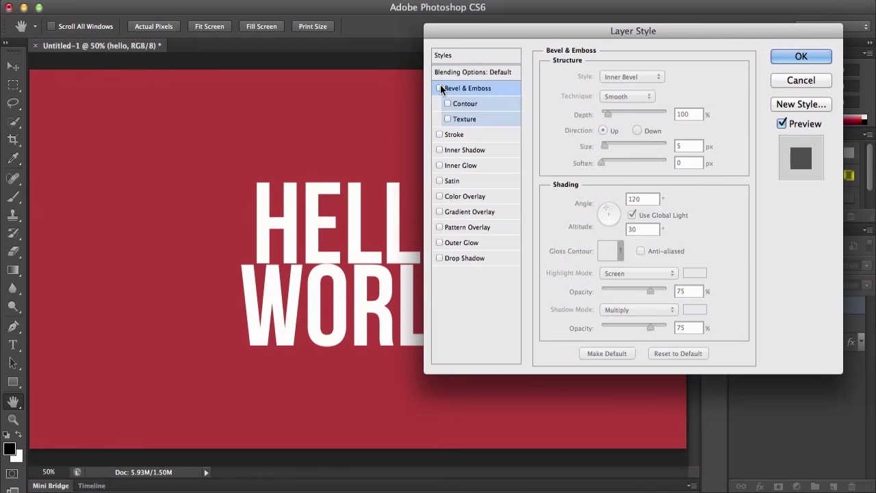
pyautogui.click(441, 87)
pyautogui.click(441, 87)
pyautogui.moveTo(471, 32); pyautogui.dragTo(505, 45)
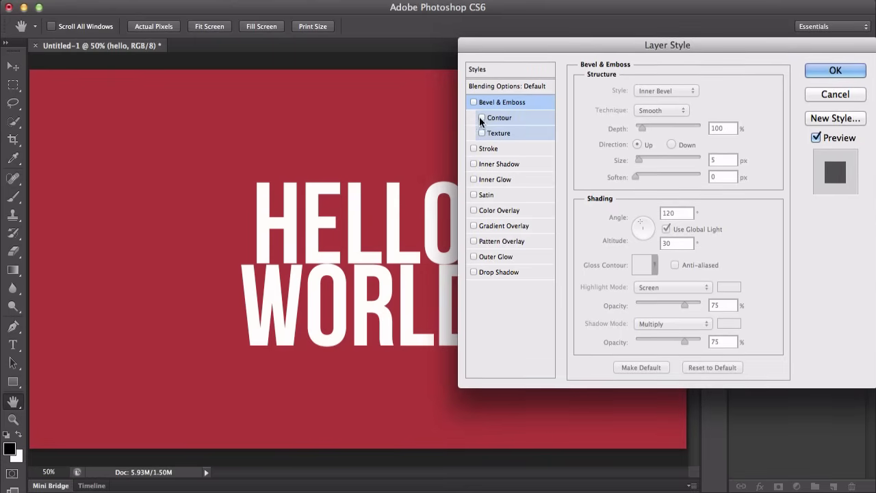
# Step: Cancel the Layer Style dialog, select both HELLO and WORLD text layers, and move the text toward the canvas's left side
pyautogui.click(817, 98)
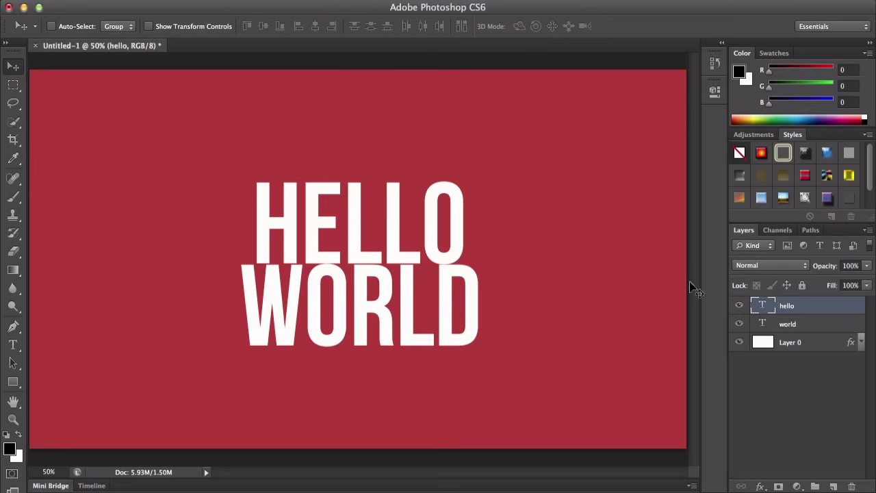
pyautogui.keyDown('shift'); pyautogui.click(788, 324); pyautogui.keyUp('shift')
pyautogui.moveTo(391, 235); pyautogui.dragTo(274, 226)
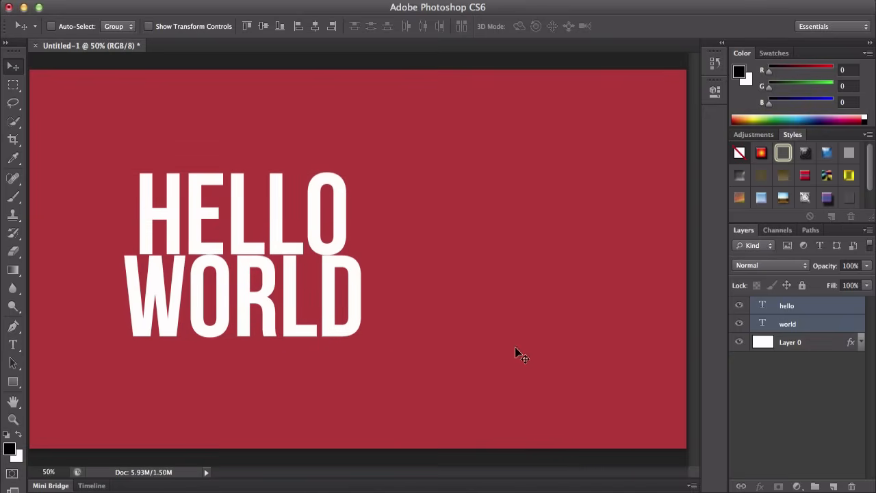
# Step: Reopen Layer Style for the hello layer and enable Bevel & Emboss
pyautogui.click(837, 324)
pyautogui.doubleClick(821, 305)
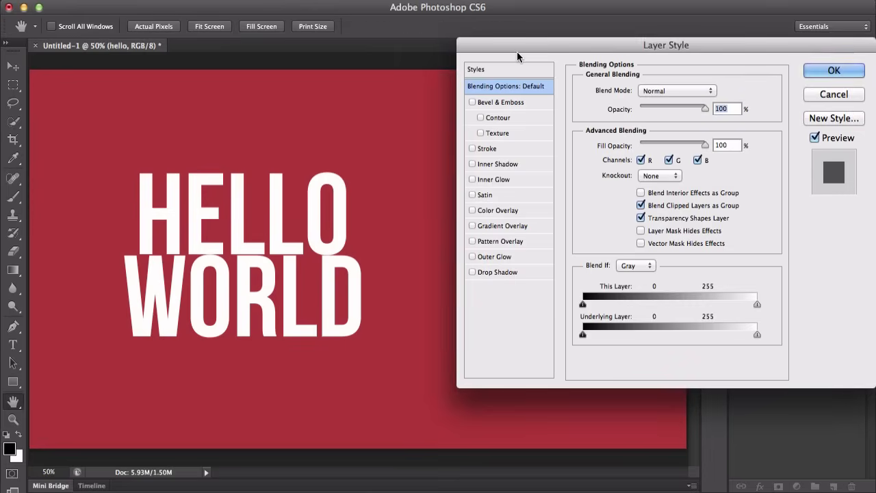
pyautogui.moveTo(517, 56); pyautogui.dragTo(467, 77)
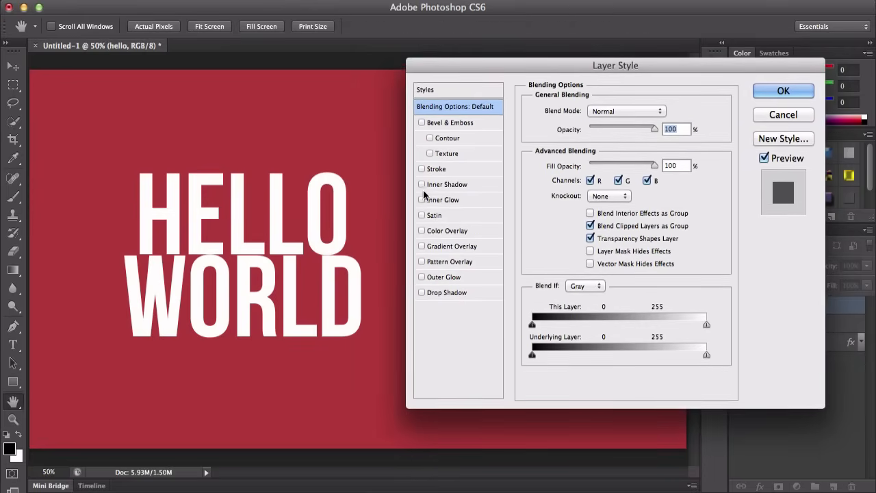
pyautogui.click(438, 122)
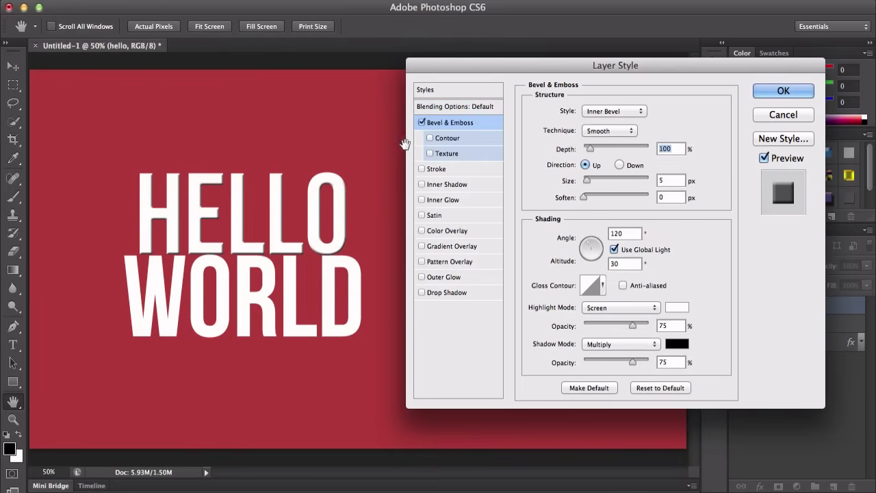
# Step: Preview the Bevel & Emboss styles Emboss, Pillow Emboss and Stroke Emboss, then set Style to Outer Bevel
pyautogui.moveTo(452, 68); pyautogui.dragTo(440, 70)
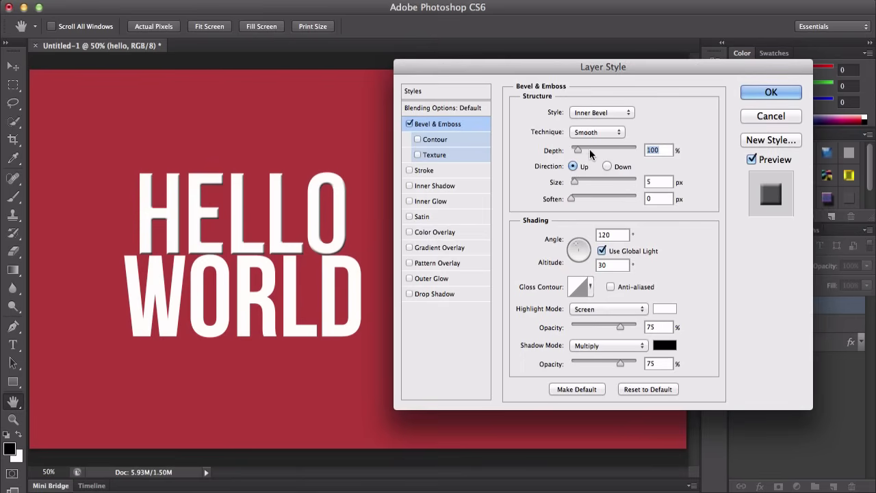
pyautogui.click(598, 112)
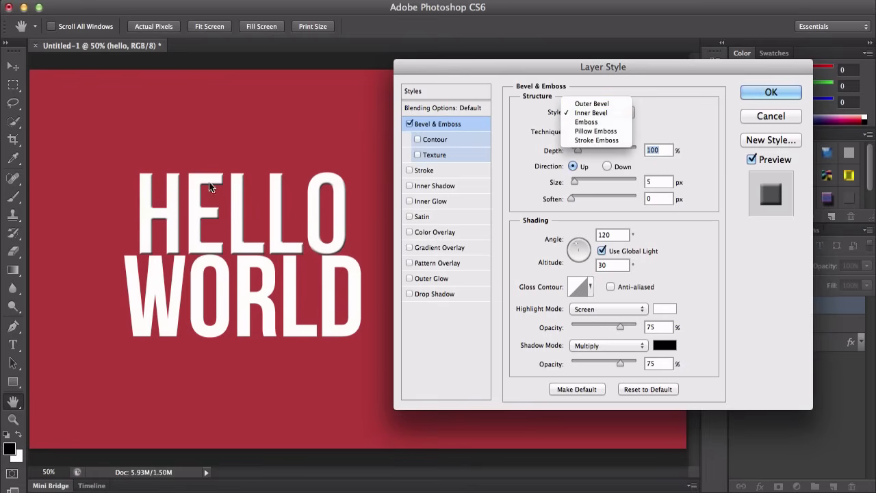
pyautogui.click(587, 104)
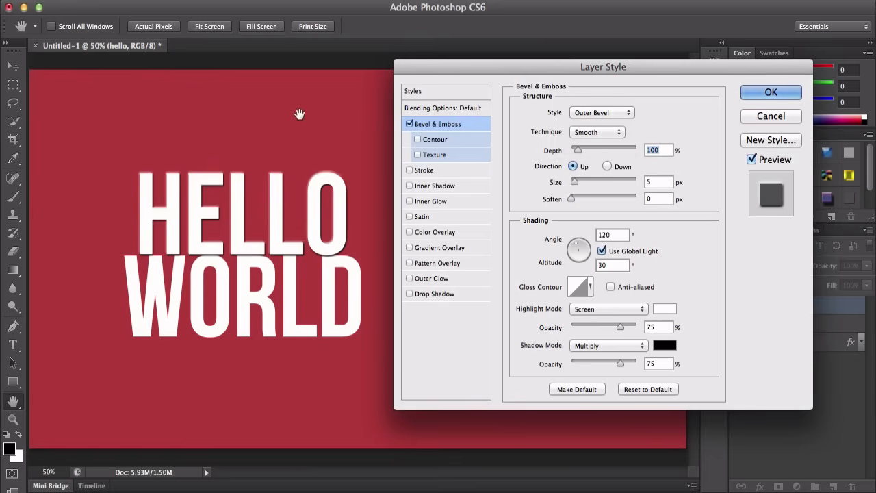
pyautogui.click(610, 113)
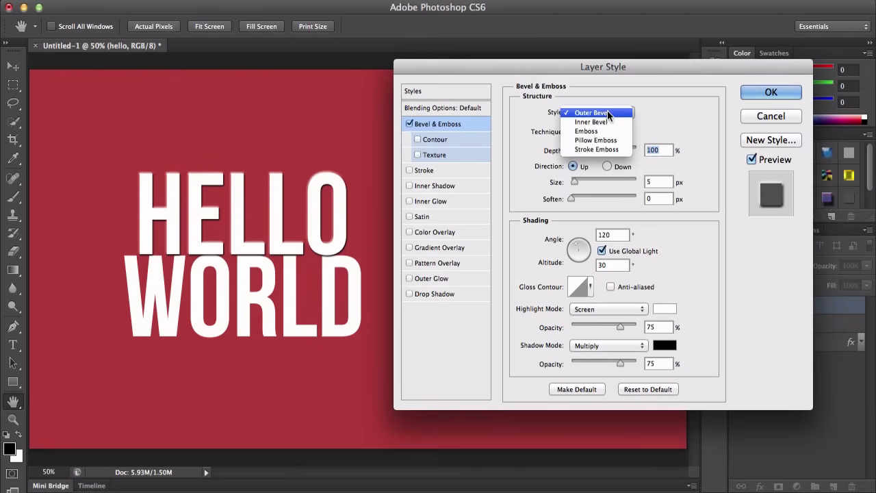
pyautogui.click(606, 130)
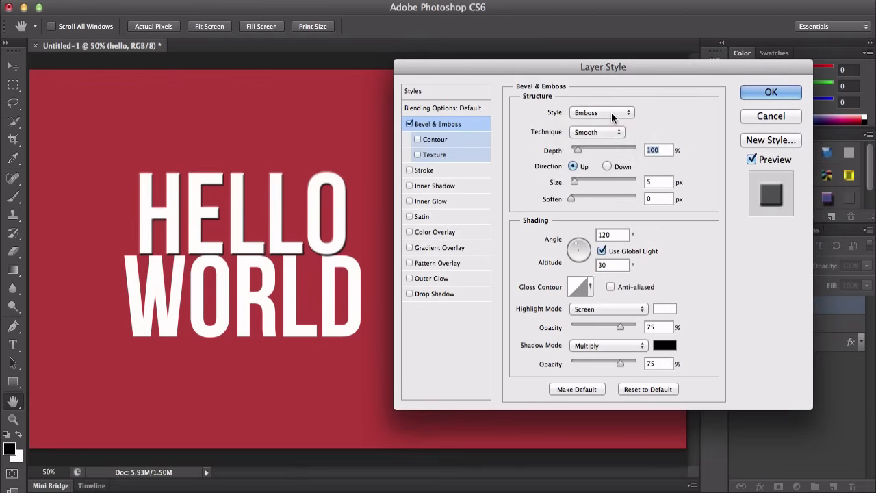
pyautogui.click(608, 112)
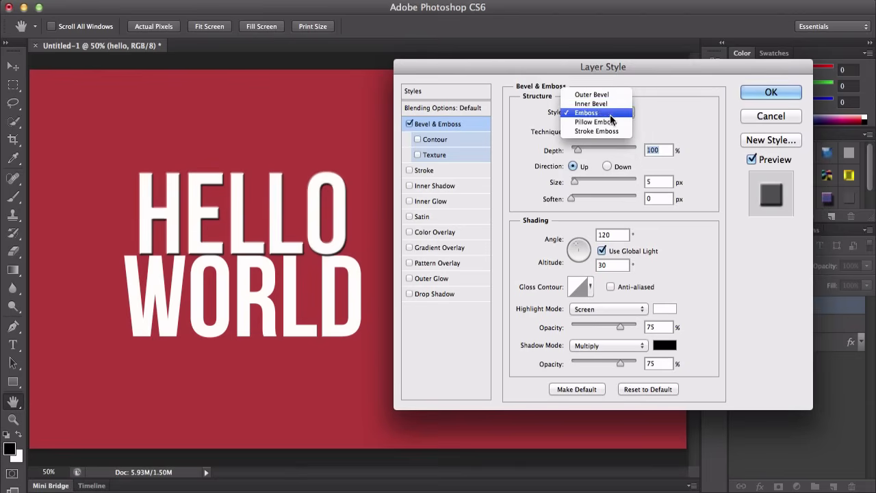
pyautogui.click(610, 122)
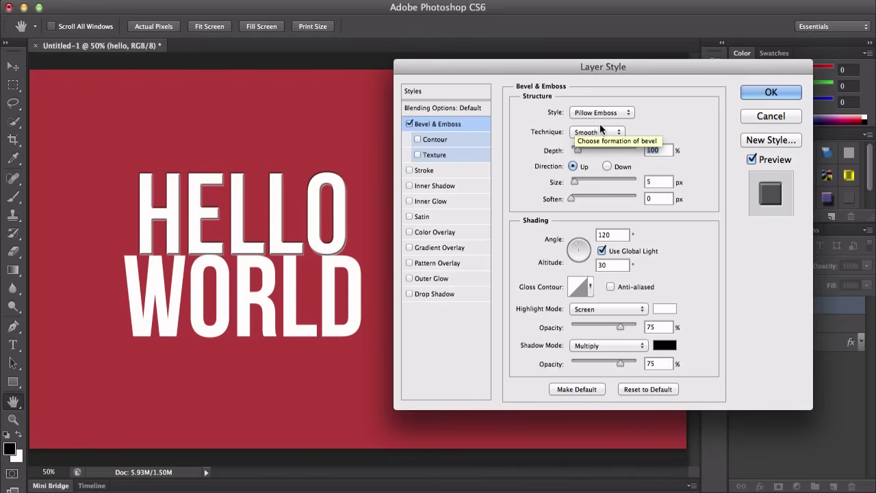
pyautogui.click(606, 113)
pyautogui.click(608, 122)
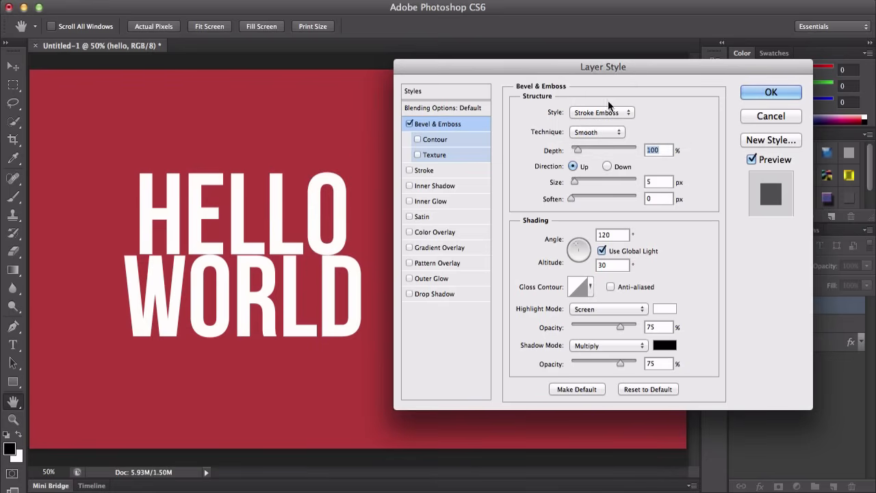
pyautogui.click(629, 114)
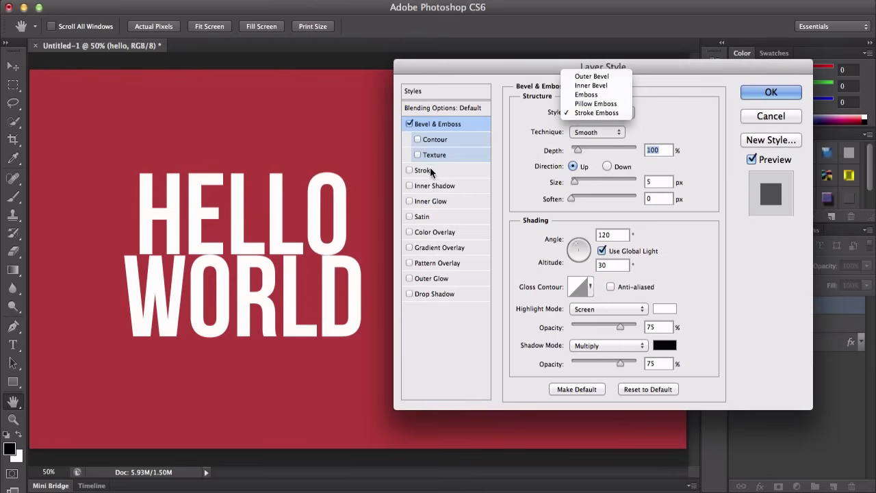
pyautogui.click(602, 78)
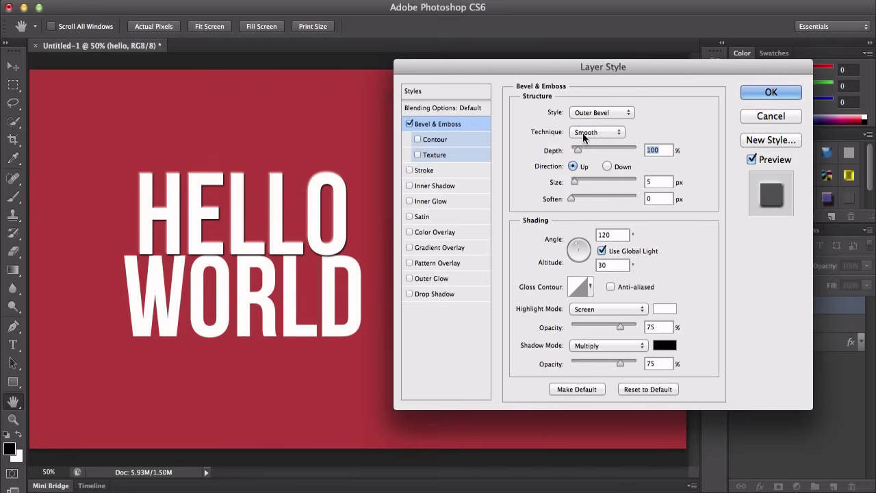
# Step: Try the Chisel Soft and Chisel Hard techniques, then set Technique back to Smooth
pyautogui.click(595, 136)
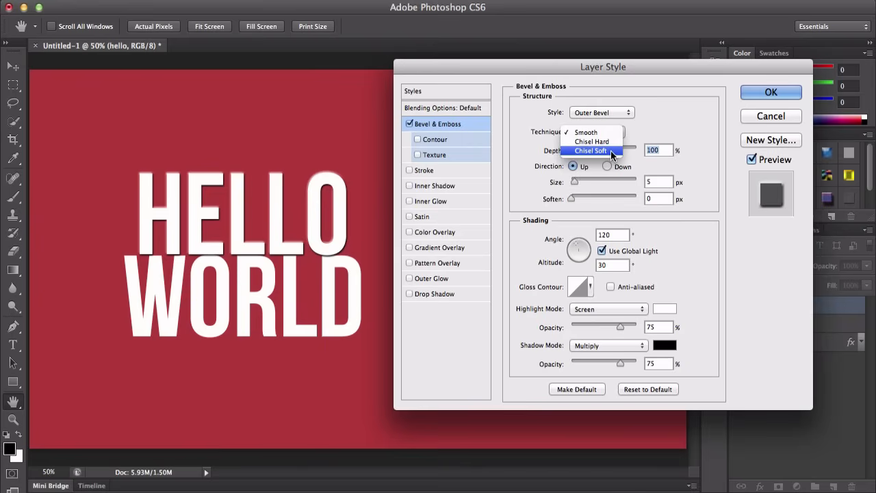
pyautogui.click(611, 150)
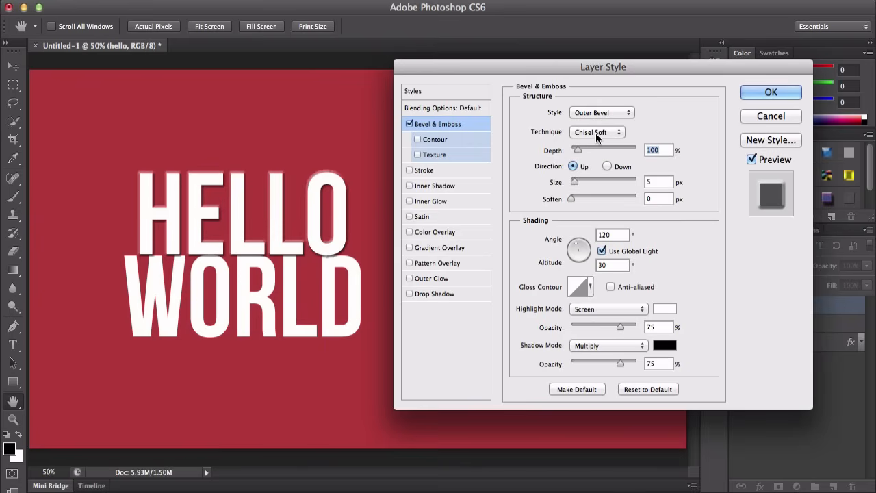
pyautogui.click(596, 133)
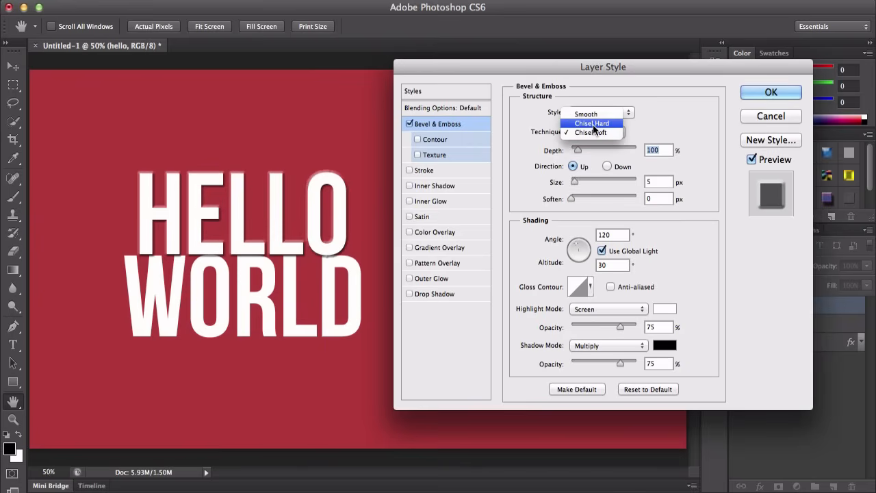
pyautogui.click(594, 124)
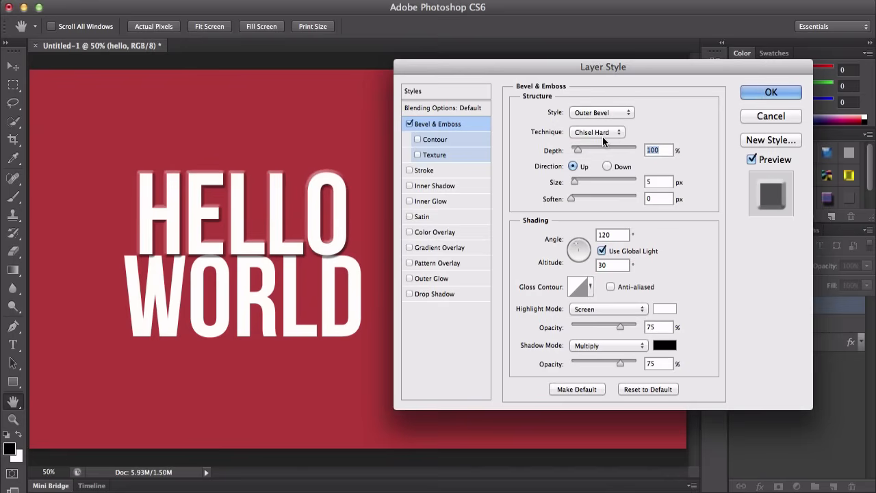
pyautogui.click(593, 131)
pyautogui.click(593, 123)
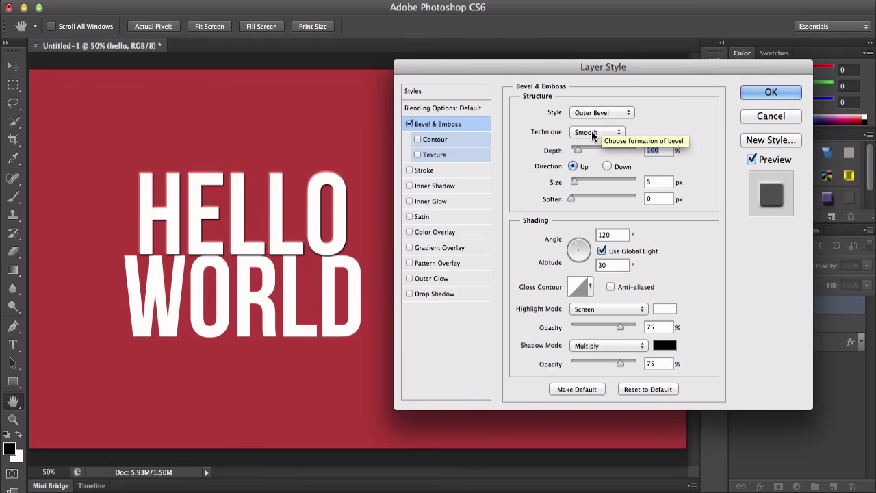
pyautogui.click(593, 132)
pyautogui.click(593, 123)
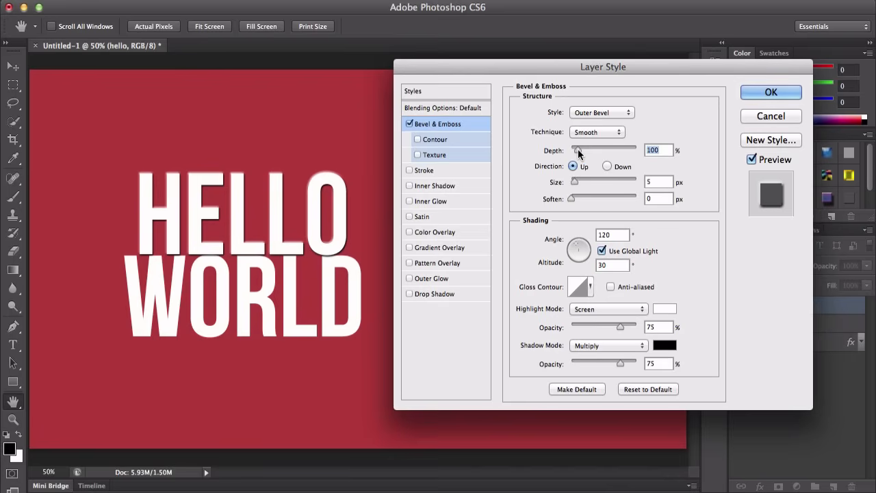
# Step: Set Depth to 199%, Size to 16 px and Soften to 3 px, switching Direction to Down and back to Up
pyautogui.moveTo(578, 152); pyautogui.dragTo(652, 149)
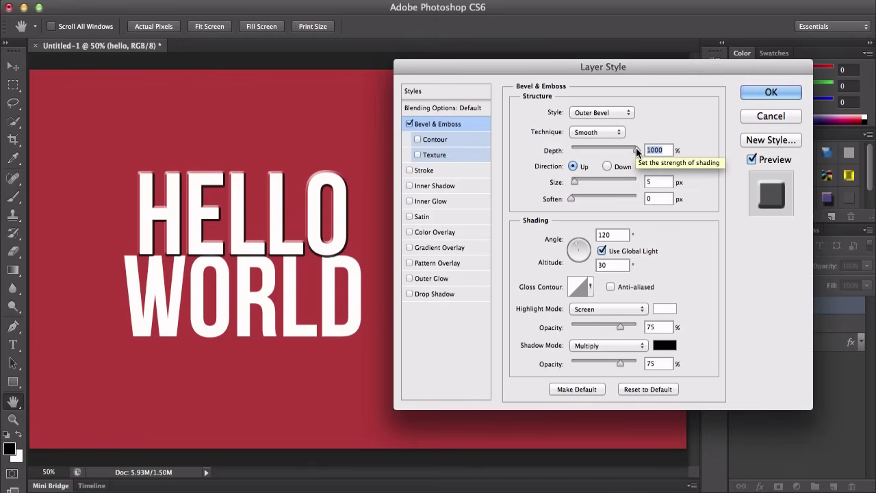
pyautogui.moveTo(637, 151); pyautogui.dragTo(586, 150)
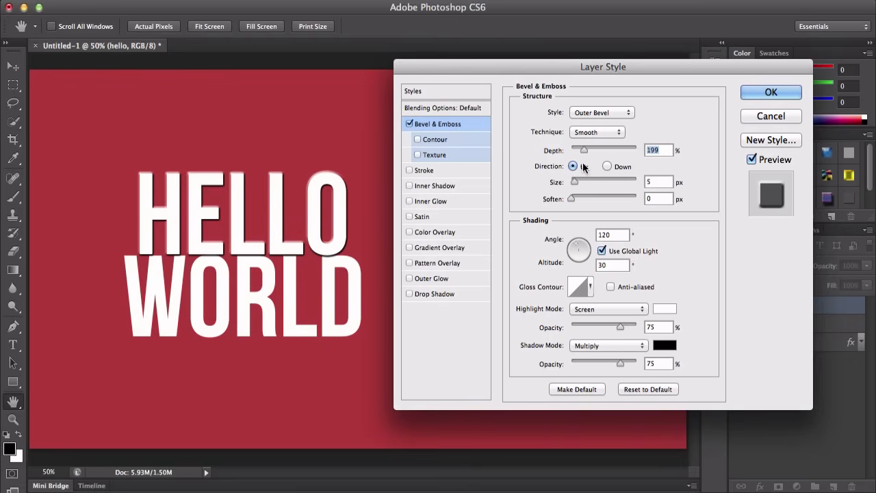
pyautogui.click(607, 166)
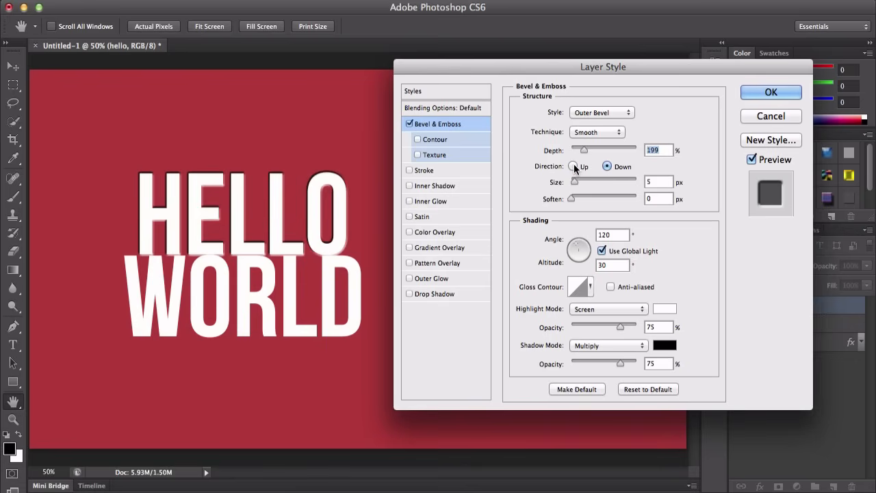
pyautogui.click(573, 167)
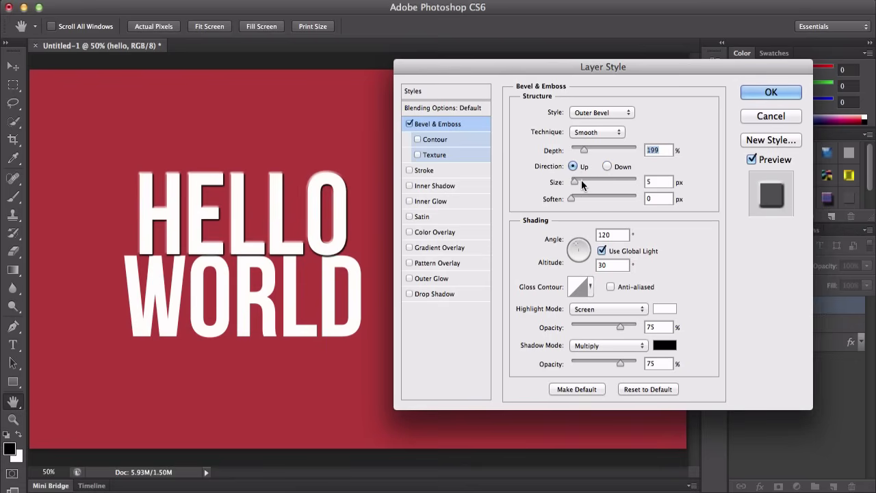
pyautogui.moveTo(581, 181); pyautogui.dragTo(712, 198)
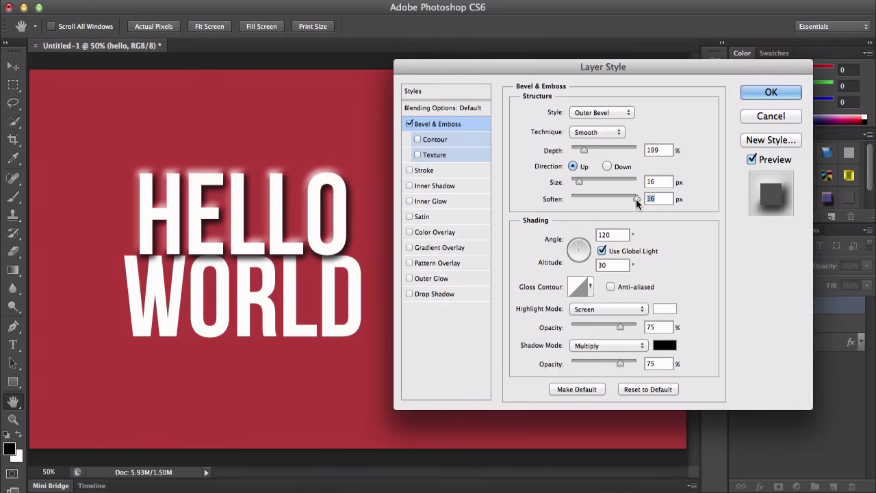
pyautogui.moveTo(636, 199); pyautogui.dragTo(587, 193)
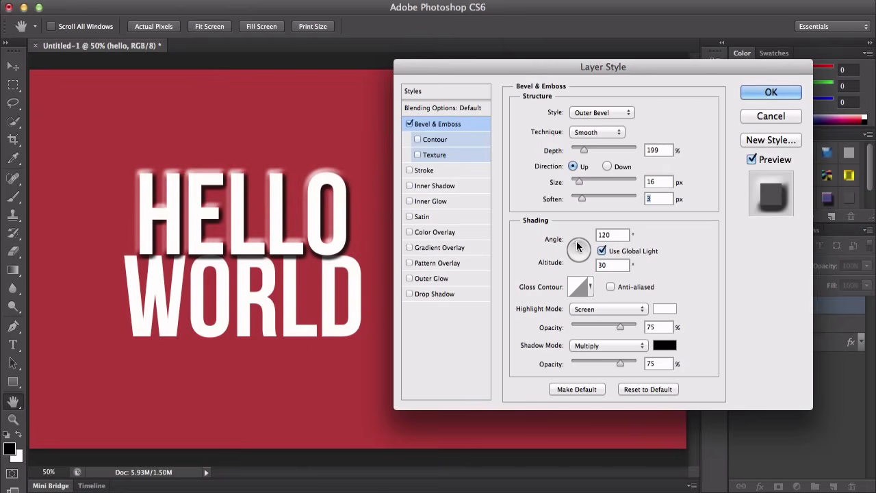
# Step: Set the shading Angle to 31° and Altitude to 58°, toggling Preview and Use Global Light to compare
pyautogui.moveTo(578, 246)
pyautogui.mouseDown()
pyautogui.moveTo(580, 256)
pyautogui.moveTo(589, 248)
pyautogui.moveTo(581, 256)
pyautogui.moveTo(576, 248)
pyautogui.moveTo(584, 257)
pyautogui.mouseUp()
pyautogui.click(753, 160)
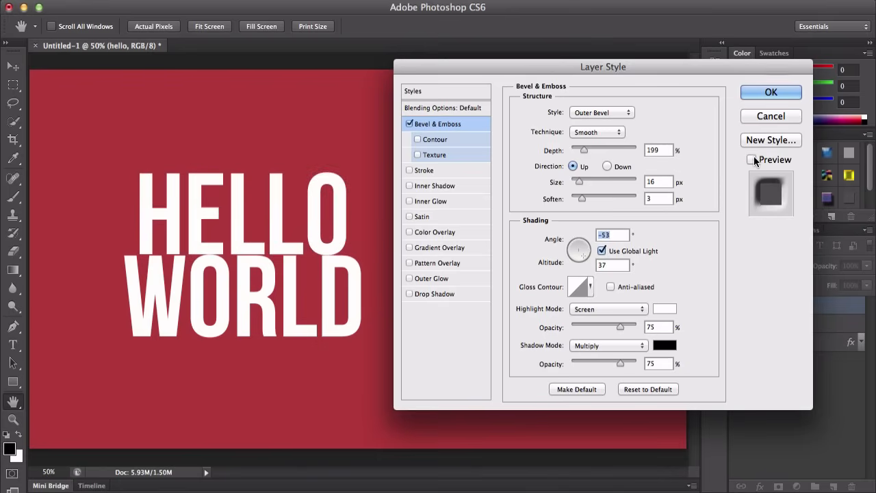
pyautogui.moveTo(584, 247)
pyautogui.mouseDown()
pyautogui.moveTo(574, 257)
pyautogui.moveTo(576, 247)
pyautogui.mouseUp()
pyautogui.click(753, 160)
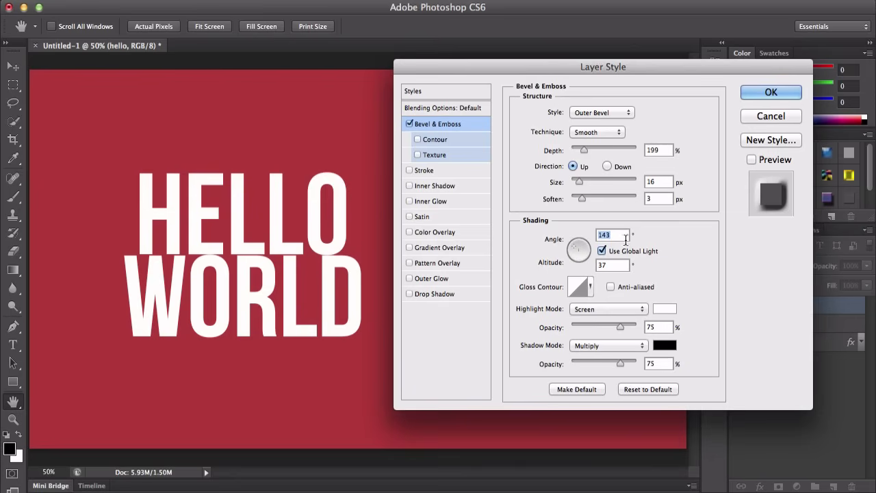
pyautogui.moveTo(573, 250); pyautogui.dragTo(565, 241)
pyautogui.click(753, 159)
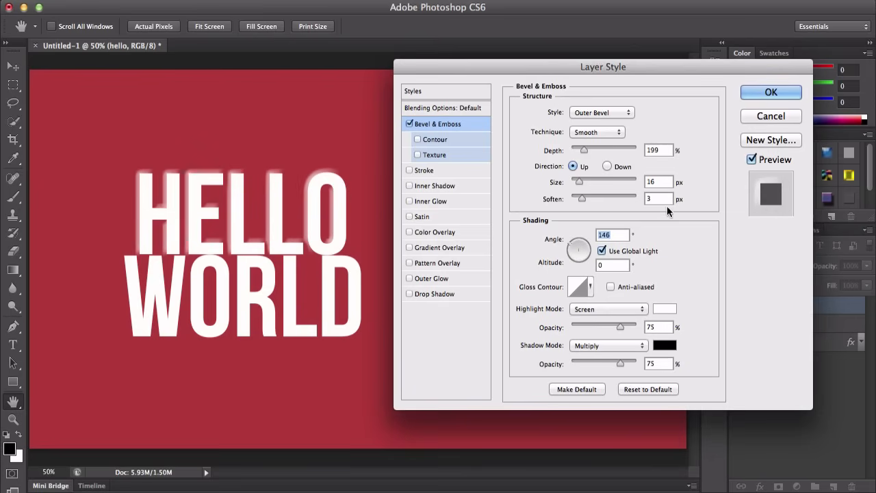
pyautogui.click(582, 249)
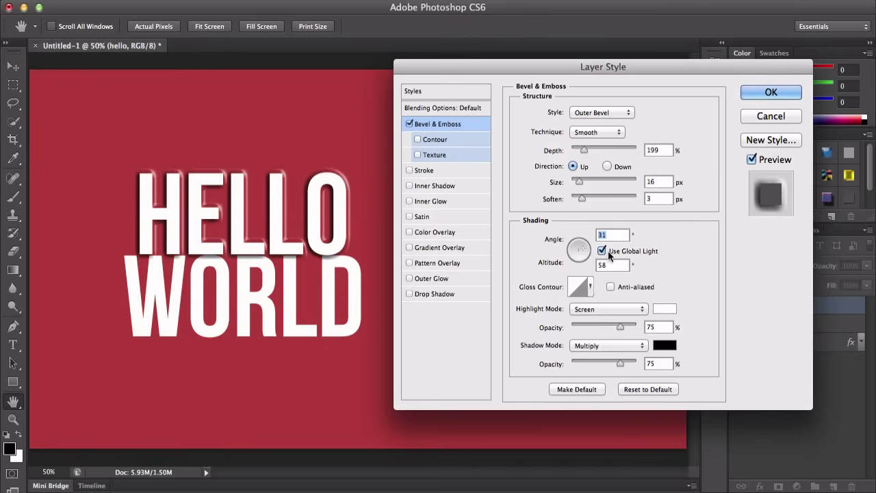
pyautogui.click(605, 251)
pyautogui.moveTo(585, 252)
pyautogui.mouseDown()
pyautogui.moveTo(571, 251)
pyautogui.moveTo(578, 250)
pyautogui.mouseUp()
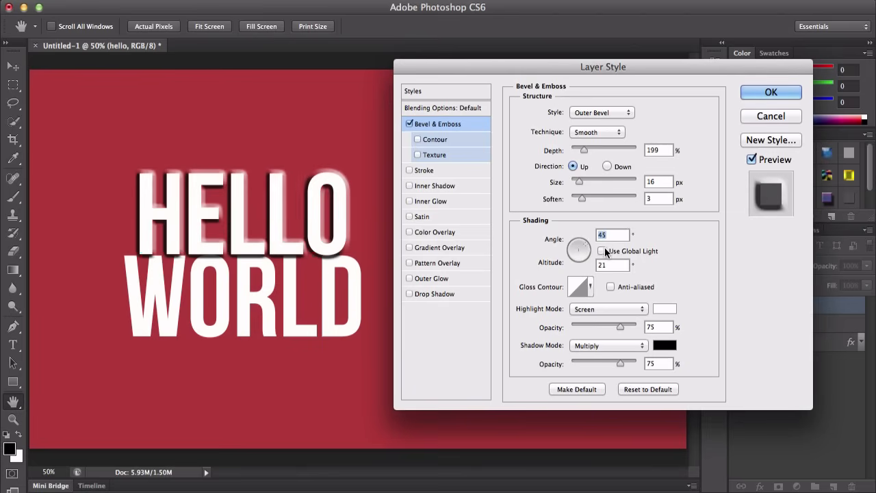
pyautogui.click(603, 251)
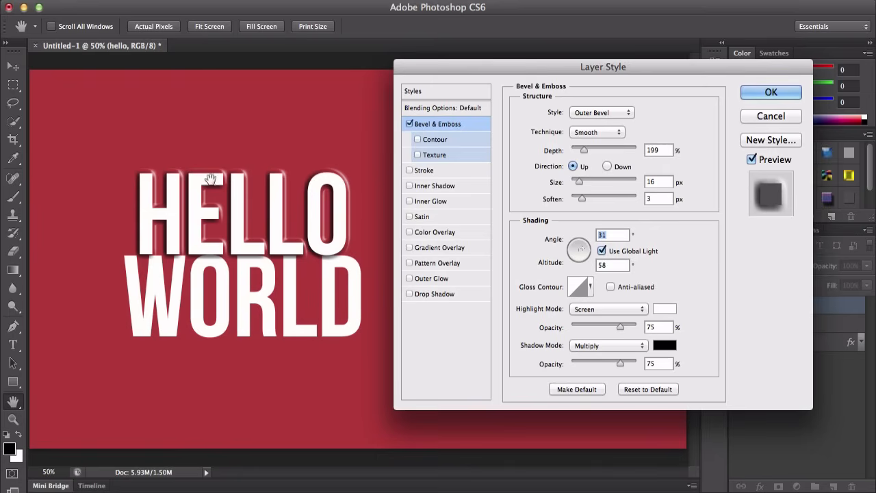
# Step: Open the Gloss Contour editor and cancel it
pyautogui.click(580, 287)
pyautogui.moveTo(402, 217); pyautogui.dragTo(447, 211)
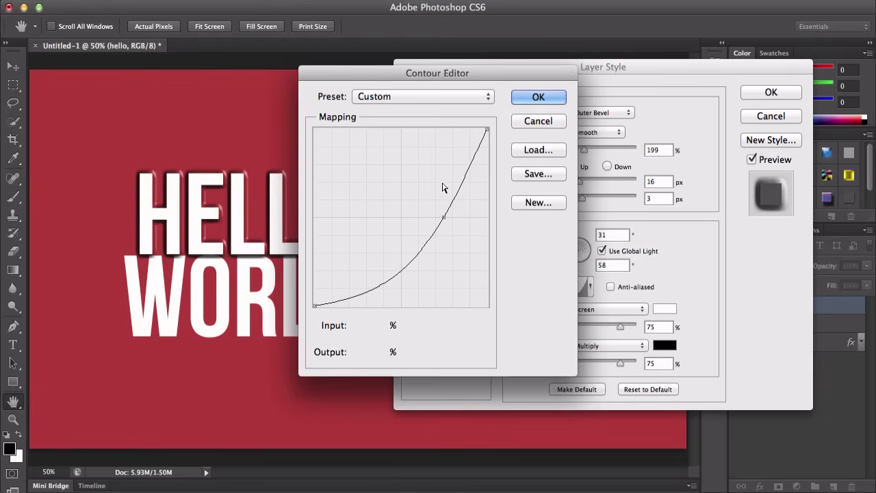
pyautogui.click(539, 124)
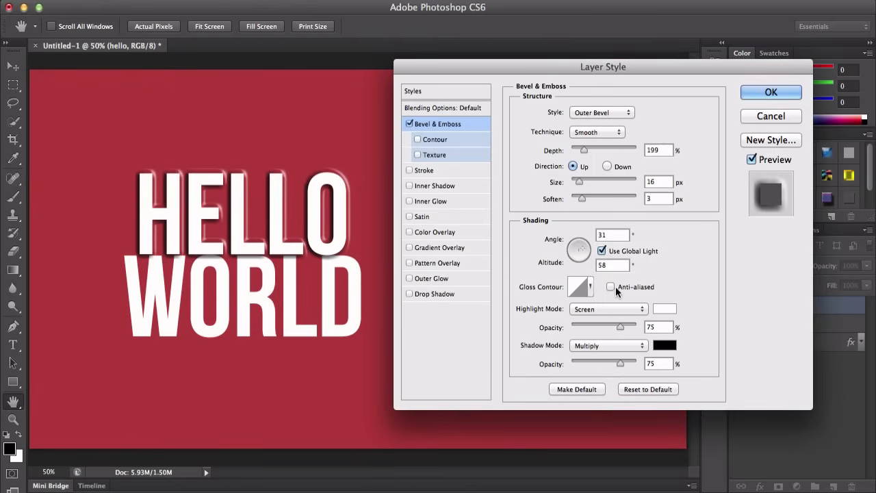
# Step: Try several Gloss Contour presets and the Anti-aliased option, returning to the Linear contour without anti-aliasing
pyautogui.click(591, 288)
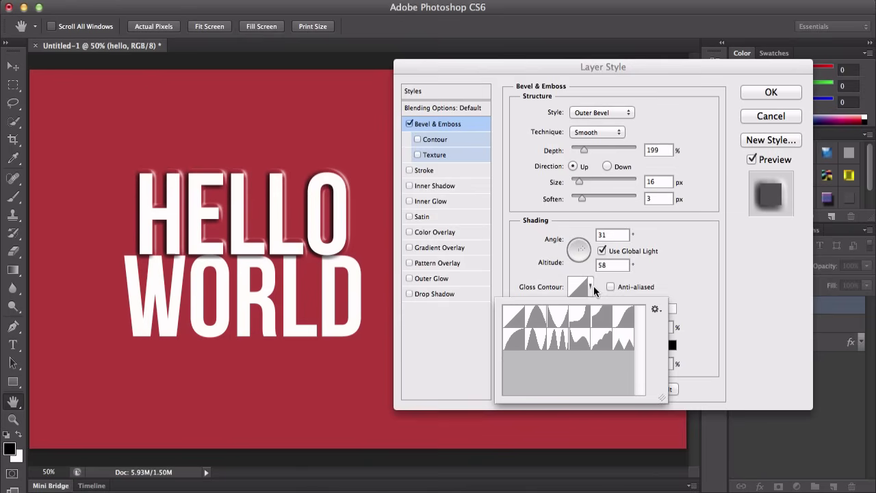
pyautogui.click(559, 321)
pyautogui.click(536, 317)
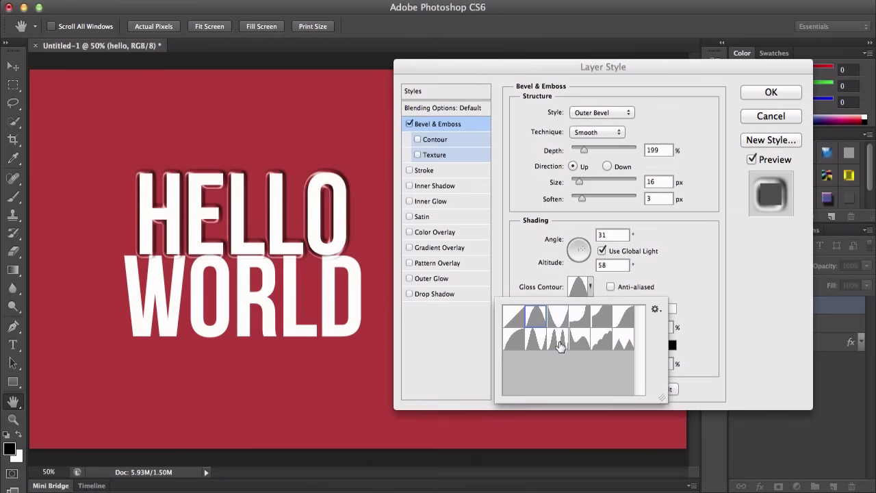
pyautogui.click(560, 341)
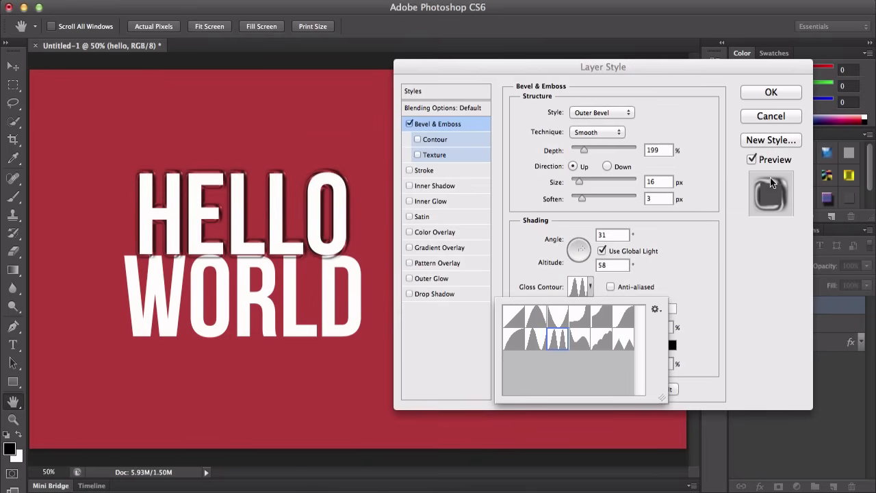
pyautogui.click(605, 338)
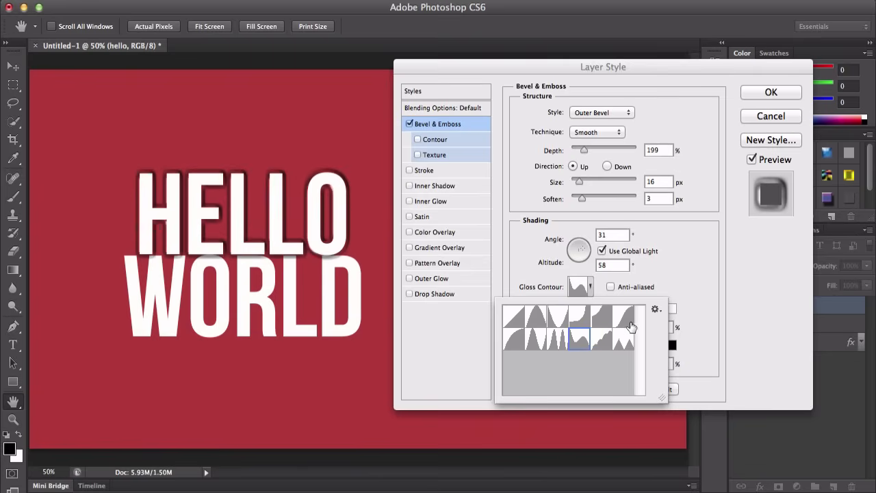
pyautogui.click(615, 320)
pyautogui.click(515, 318)
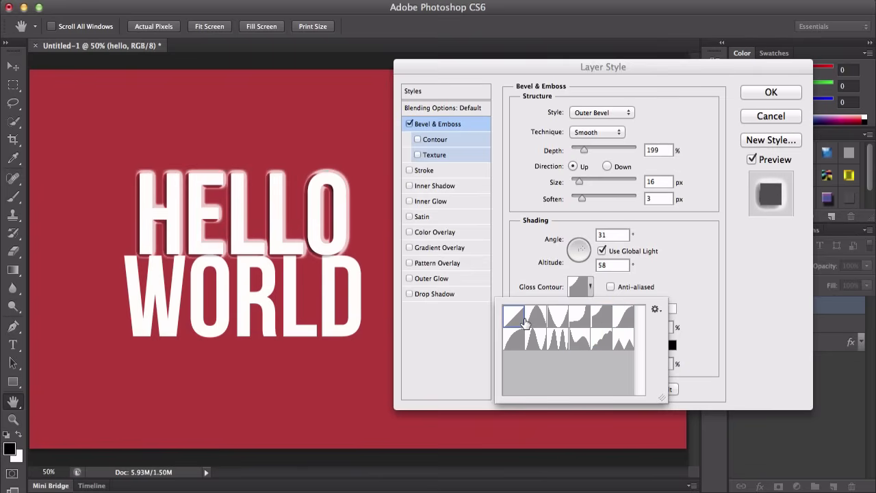
pyautogui.click(621, 284)
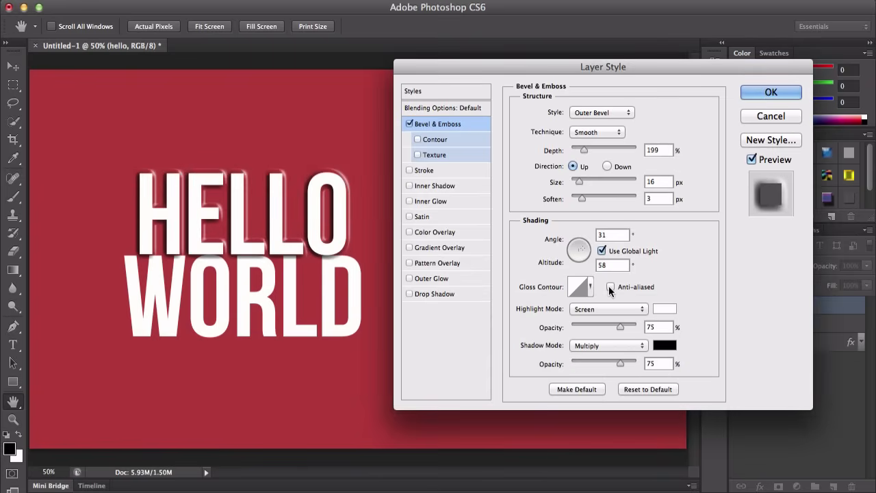
pyautogui.click(610, 288)
pyautogui.click(611, 287)
# Step: Set the Highlight Mode to Normal after trying Darken and Multiply
pyautogui.click(598, 313)
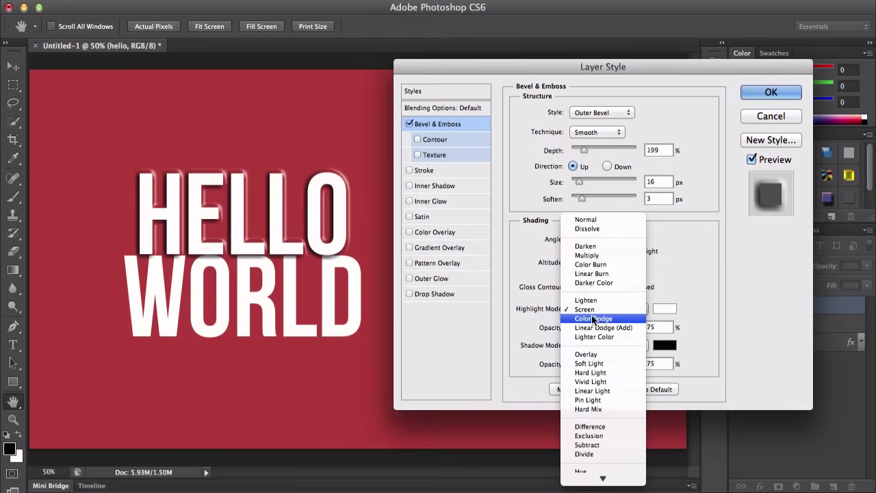
pyautogui.click(592, 247)
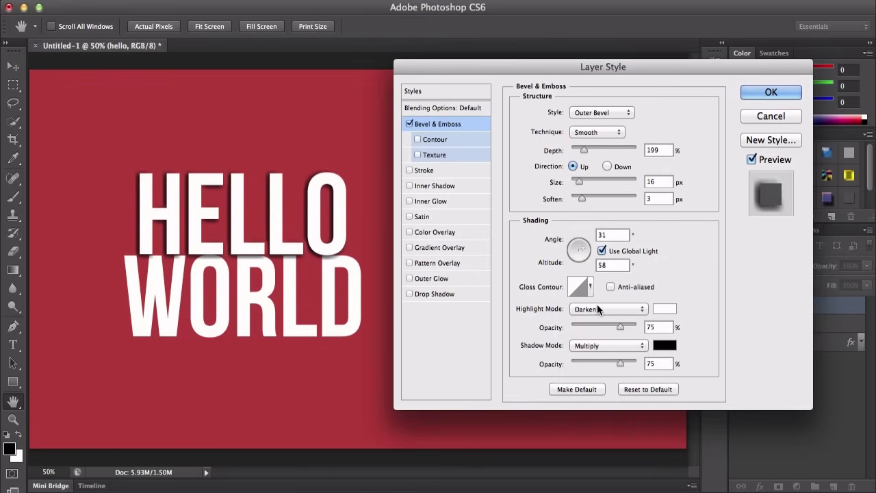
pyautogui.click(597, 308)
pyautogui.click(596, 315)
pyautogui.click(597, 312)
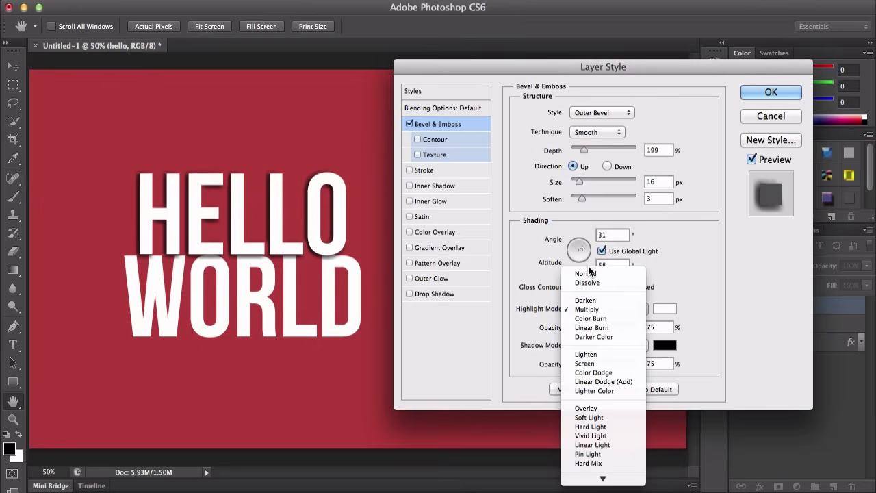
pyautogui.click(614, 279)
# Step: Set the highlight color to dark blue #00315f in the Color Picker
pyautogui.click(656, 312)
pyautogui.click(415, 174)
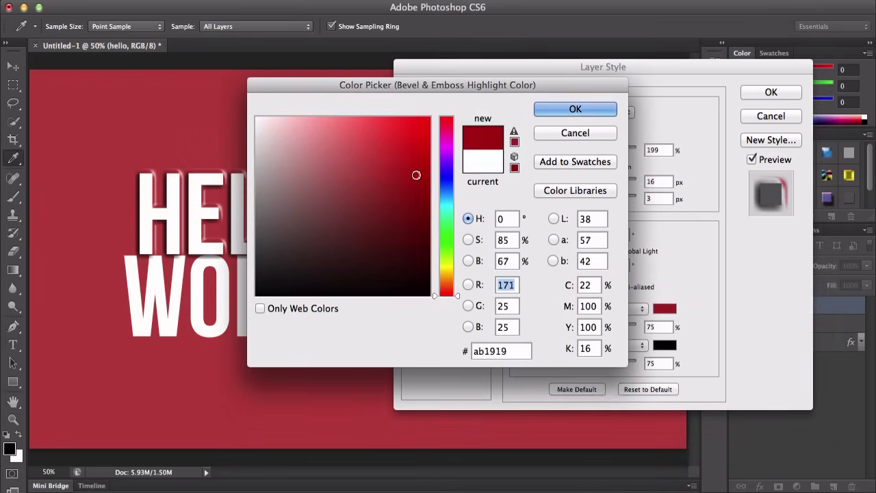
pyautogui.click(423, 176)
pyautogui.click(429, 228)
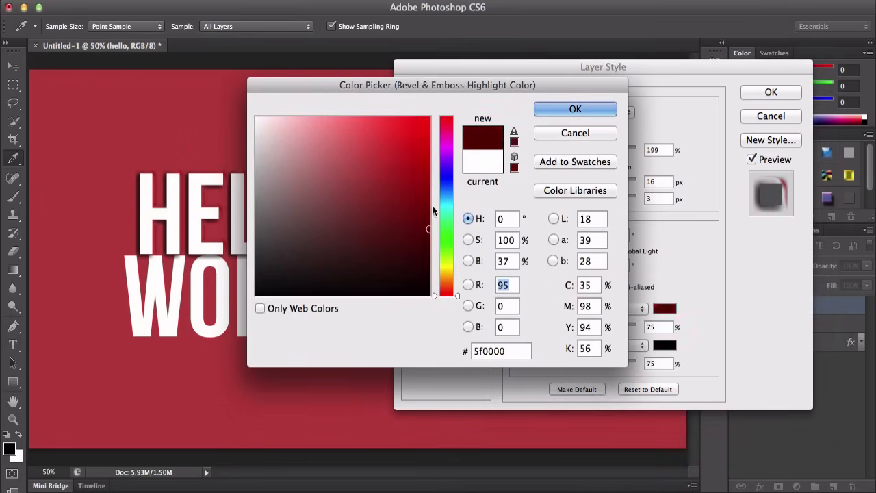
pyautogui.click(445, 191)
pyautogui.click(574, 109)
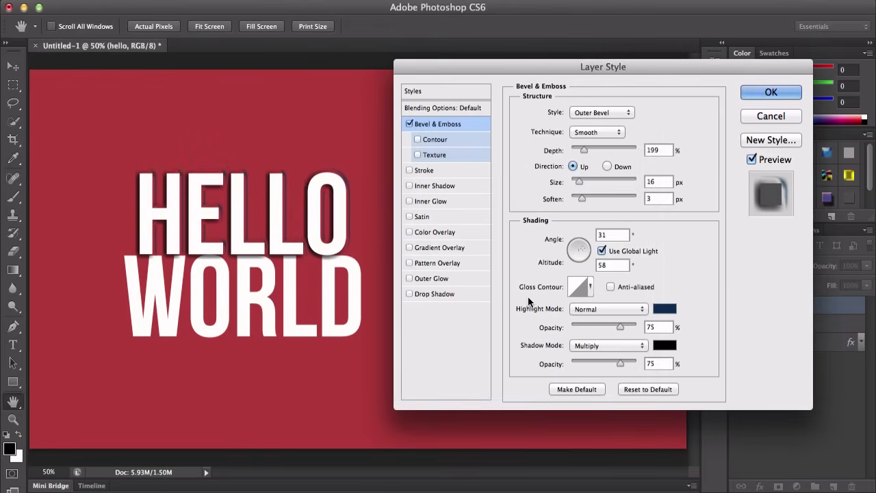
# Step: Change the highlight color to dark olive #3a2f0f by shifting the hue to yellow
pyautogui.click(656, 309)
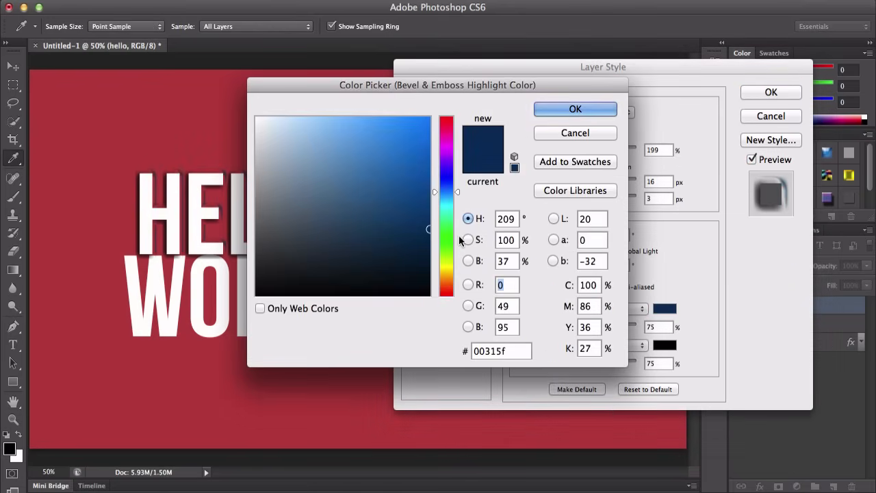
pyautogui.moveTo(456, 271)
pyautogui.mouseDown()
pyautogui.moveTo(445, 306)
pyautogui.moveTo(444, 272)
pyautogui.mouseUp()
pyautogui.moveTo(411, 237)
pyautogui.mouseDown()
pyautogui.moveTo(415, 252)
pyautogui.moveTo(393, 237)
pyautogui.moveTo(394, 255)
pyautogui.moveTo(383, 254)
pyautogui.mouseUp()
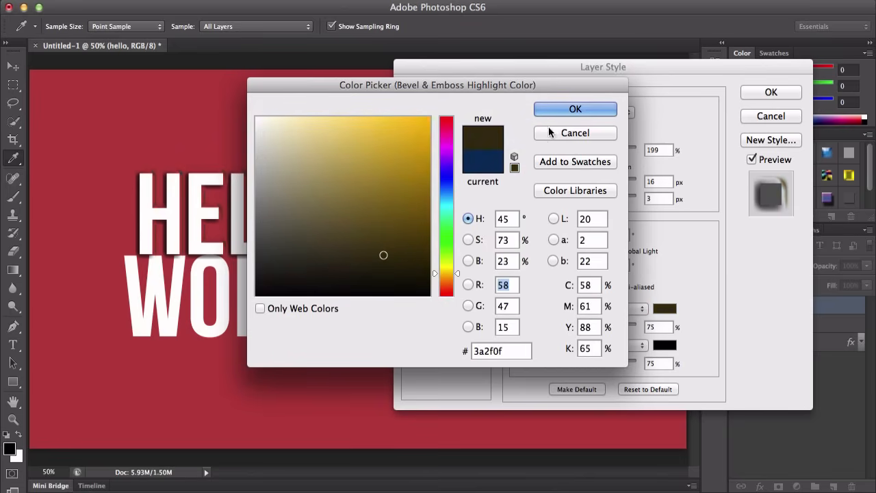
pyautogui.click(575, 109)
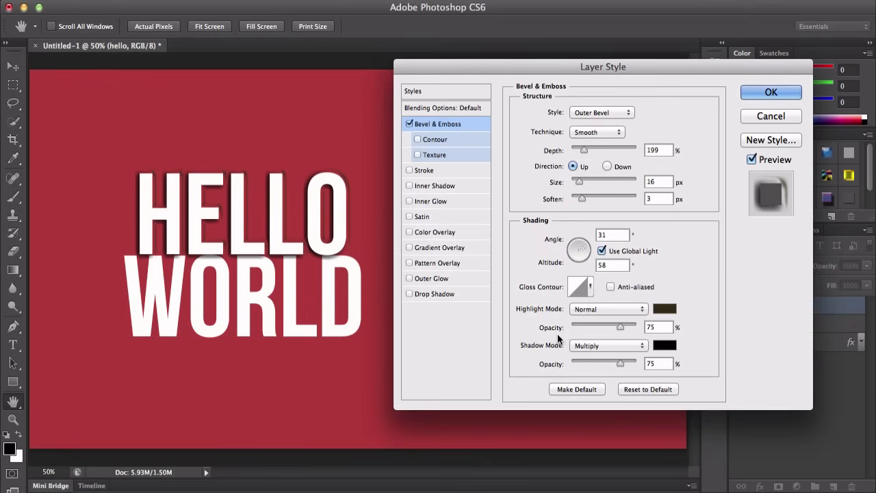
# Step: Set the highlight Opacity to 71%
pyautogui.moveTo(619, 329)
pyautogui.mouseDown()
pyautogui.moveTo(593, 324)
pyautogui.moveTo(616, 327)
pyautogui.moveTo(604, 330)
pyautogui.mouseUp()
pyautogui.moveTo(606, 328)
pyautogui.mouseDown()
pyautogui.moveTo(590, 331)
pyautogui.moveTo(611, 328)
pyautogui.mouseUp()
pyautogui.click(595, 345)
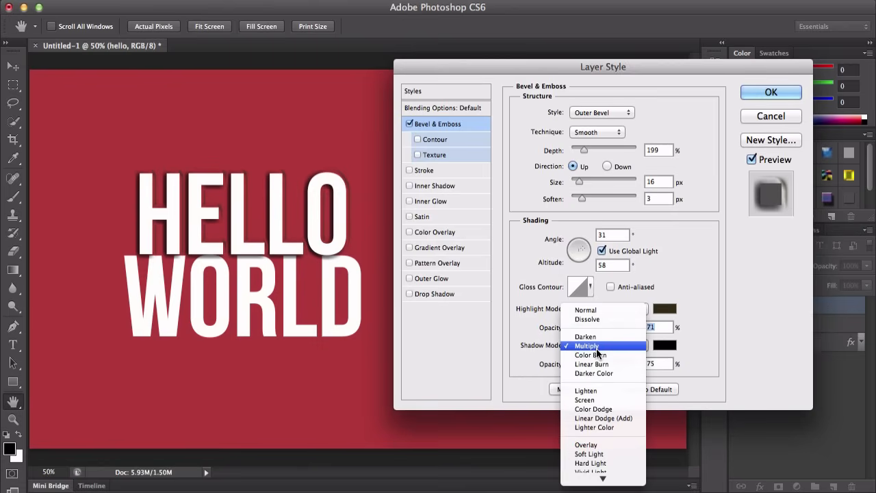
pyautogui.click(589, 345)
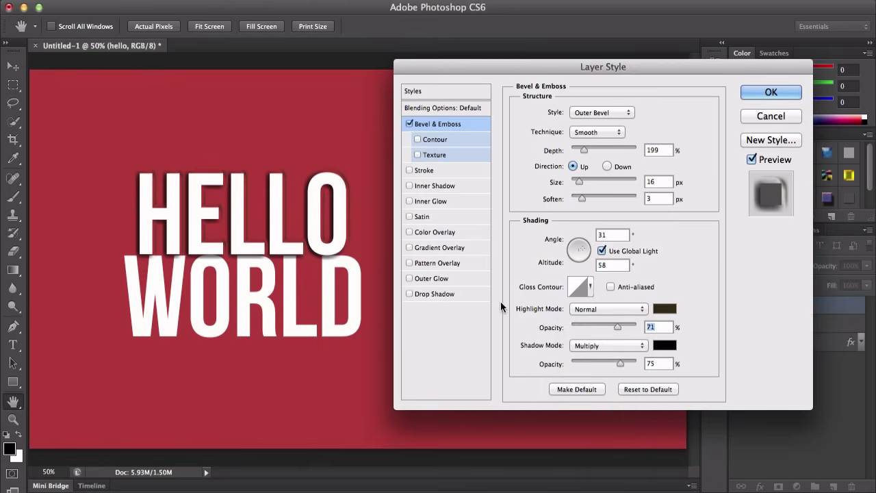
# Step: Enable the Contour and Texture options and choose the third gray texture pattern after trying others
pyautogui.click(446, 138)
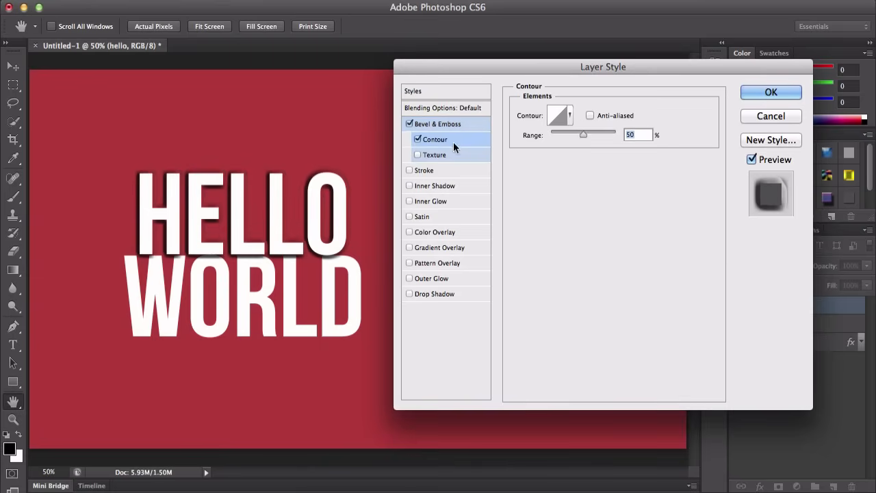
pyautogui.click(455, 155)
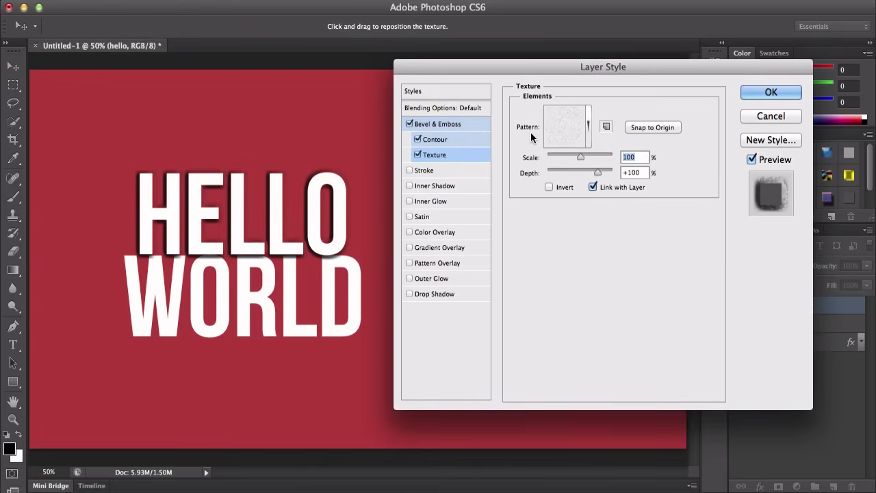
pyautogui.click(562, 133)
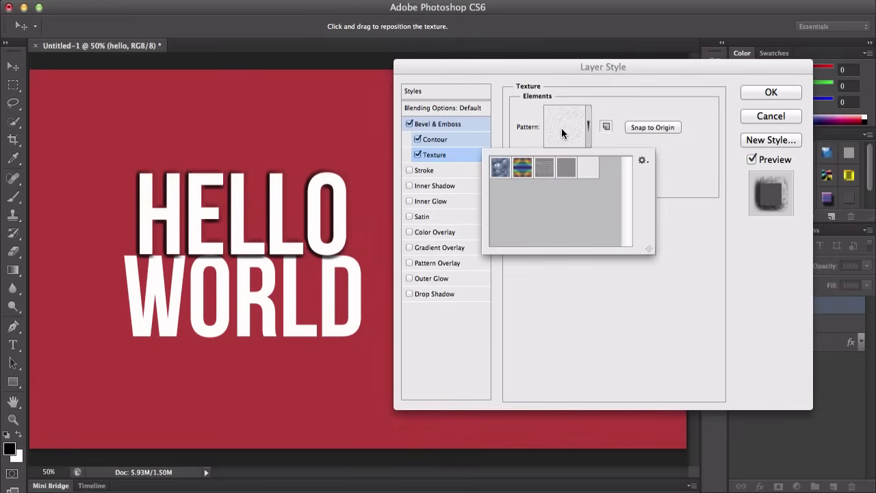
pyautogui.click(507, 171)
pyautogui.click(522, 171)
pyautogui.click(547, 173)
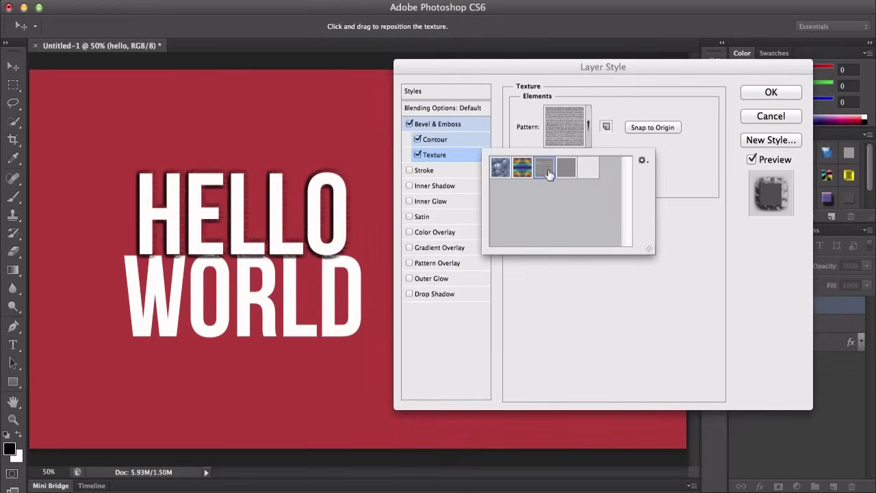
pyautogui.click(567, 170)
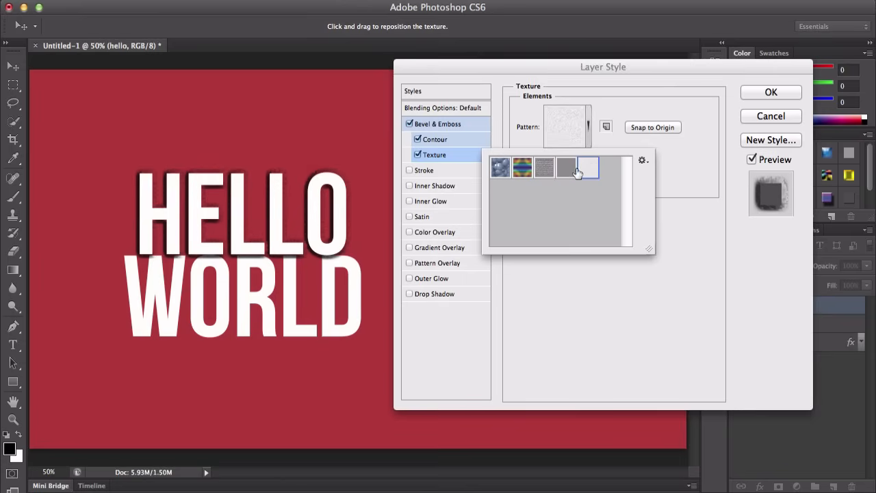
pyautogui.click(539, 171)
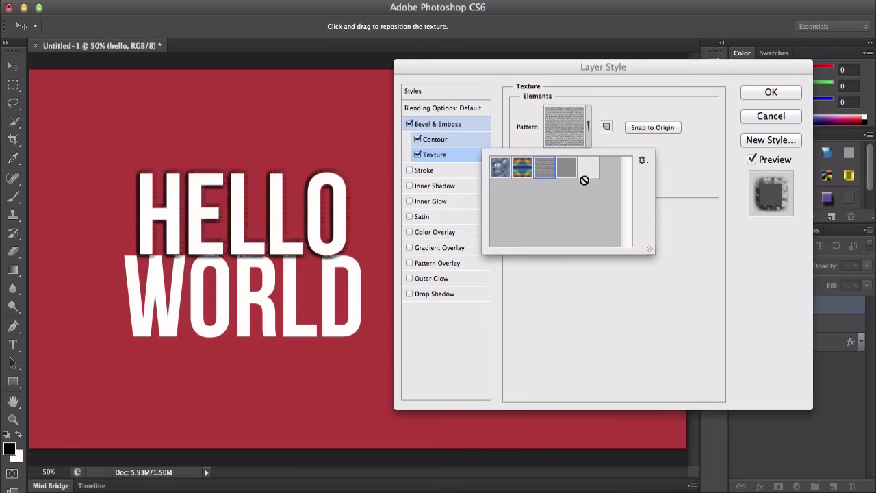
pyautogui.click(643, 162)
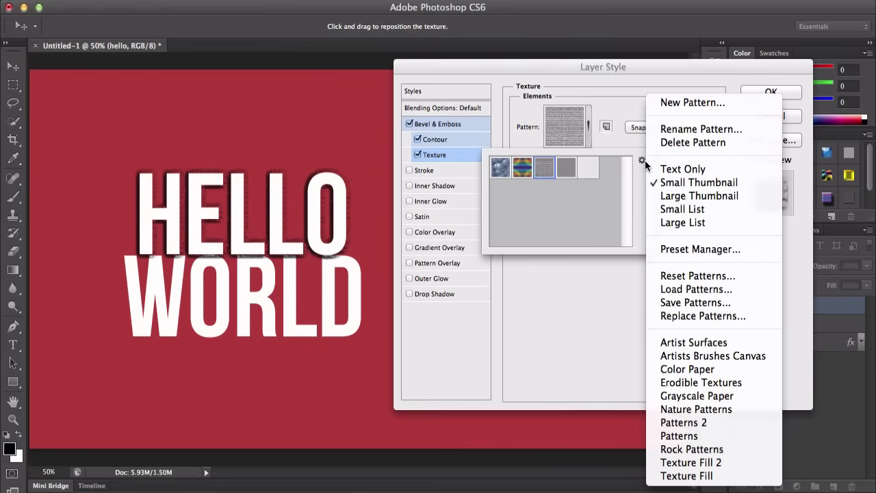
pyautogui.click(695, 290)
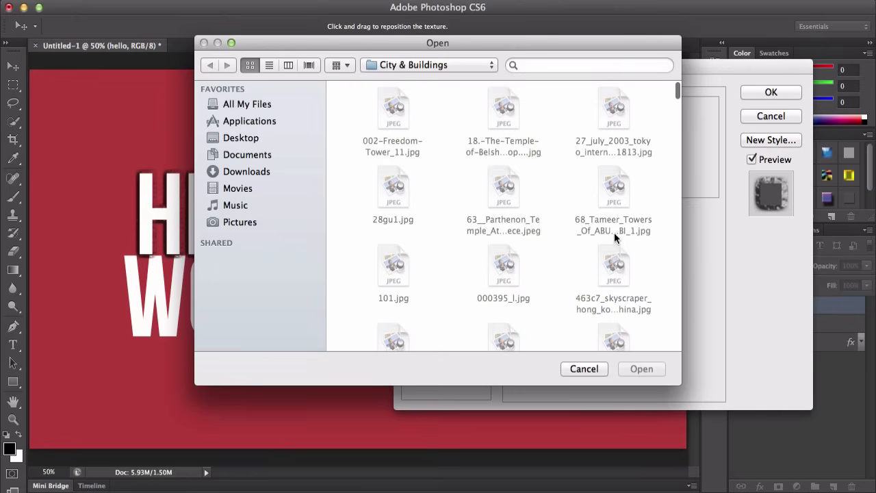
pyautogui.click(583, 368)
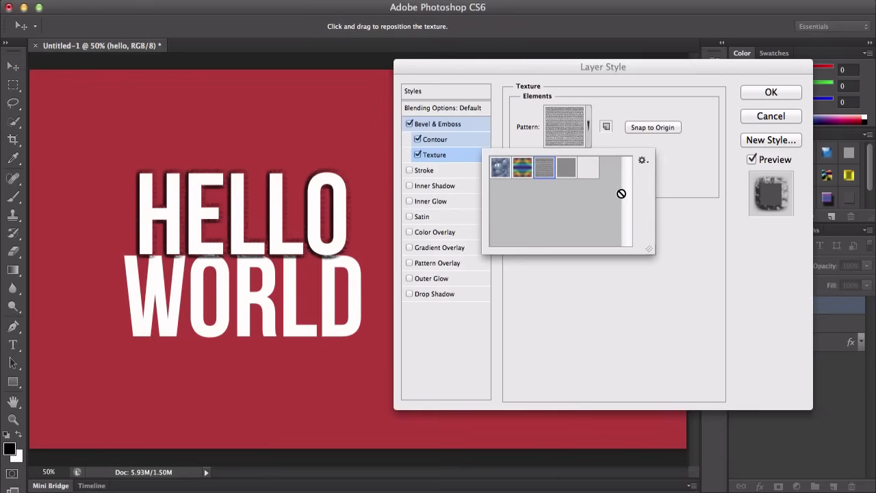
# Step: Open the Preset Manager for patterns and close it
pyautogui.click(641, 161)
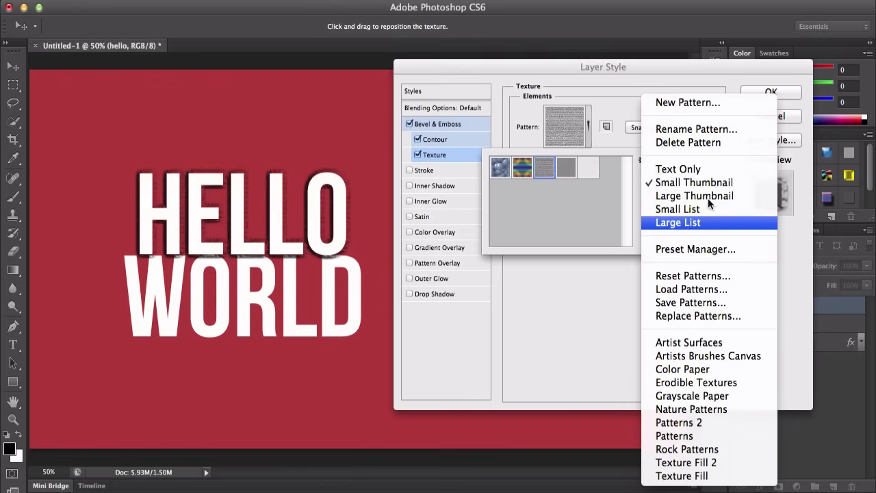
pyautogui.click(715, 249)
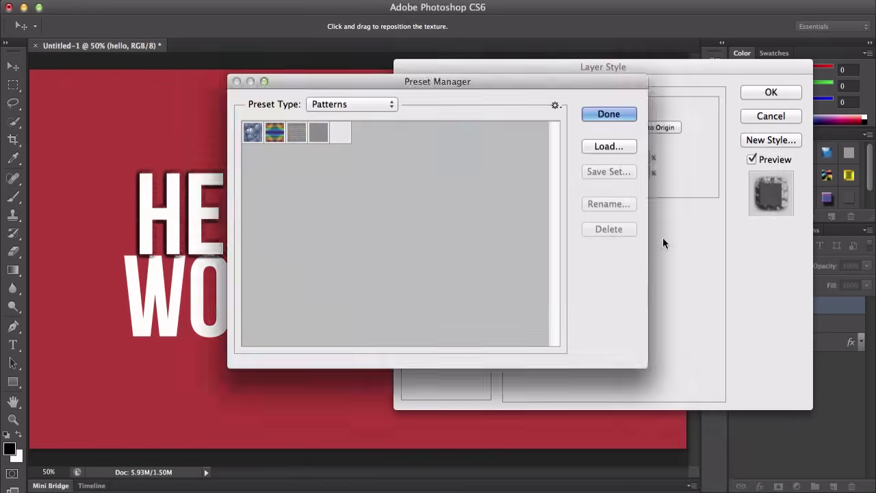
pyautogui.click(374, 102)
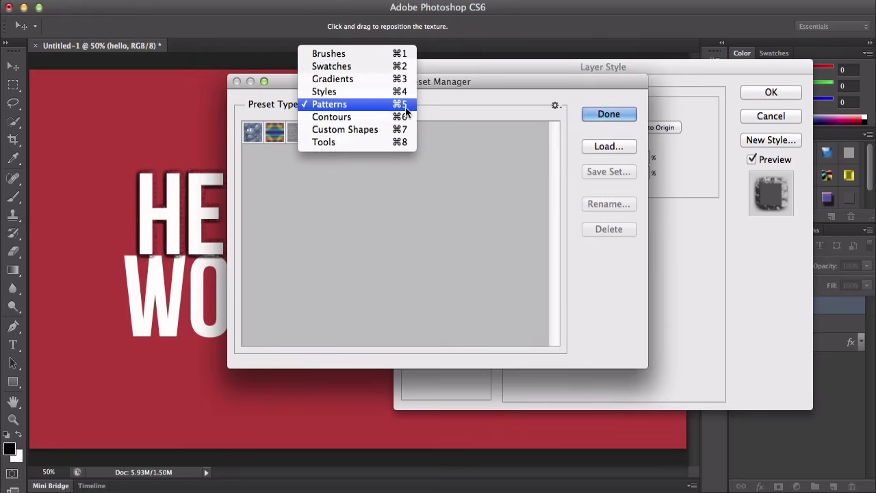
pyautogui.click(533, 118)
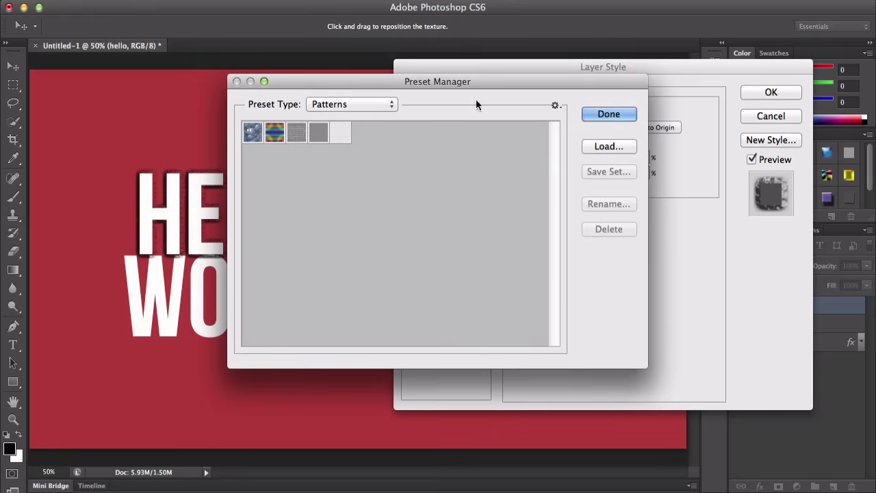
pyautogui.click(604, 113)
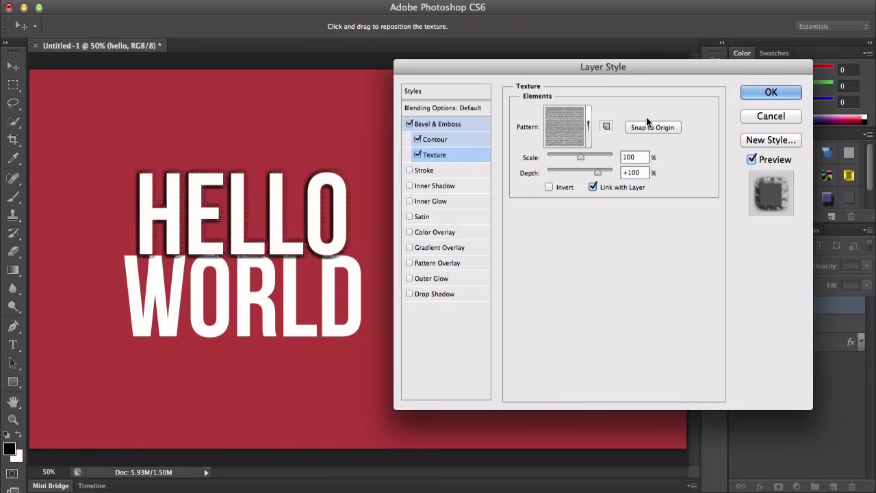
# Step: Replace the current patterns with the Artist Surfaces pattern set
pyautogui.click(583, 142)
pyautogui.click(643, 161)
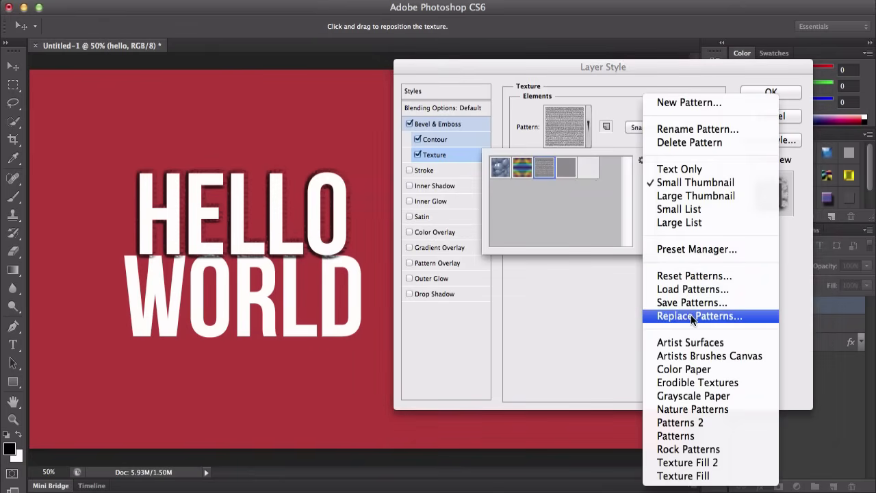
pyautogui.click(689, 342)
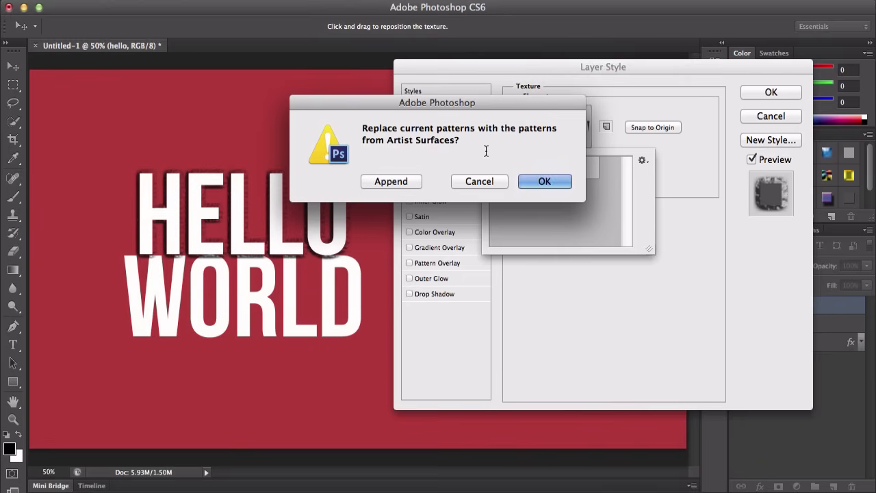
pyautogui.click(541, 182)
# Step: Try several Artist Surfaces textures and pick the second one in the first row
pyautogui.click(567, 218)
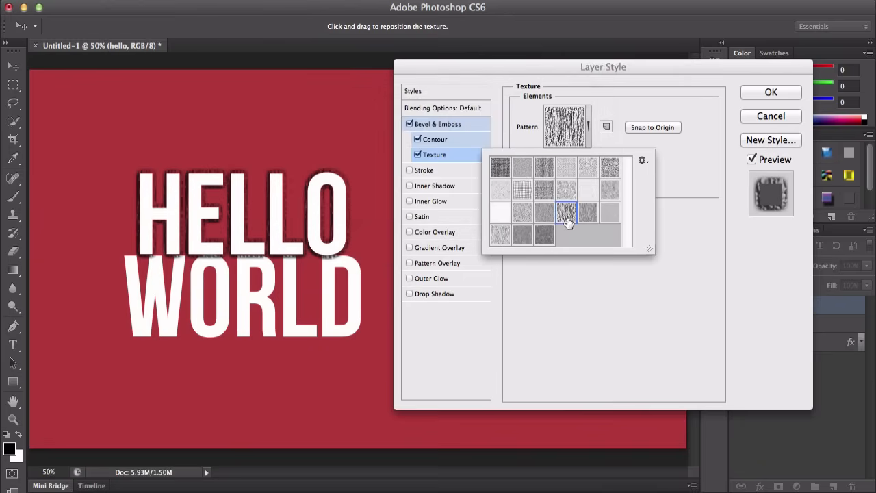
pyautogui.click(544, 190)
pyautogui.click(522, 189)
pyautogui.click(507, 169)
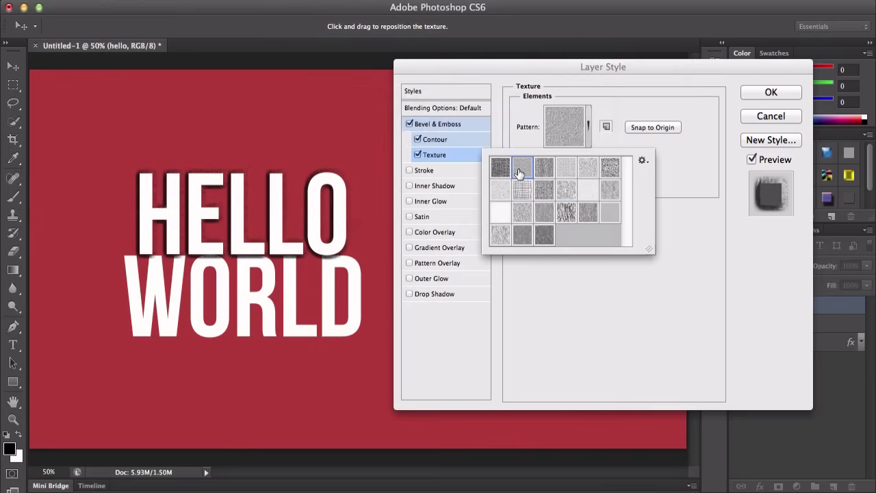
# Step: Choose the grid texture in the second row of the pattern picker
pyautogui.click(524, 189)
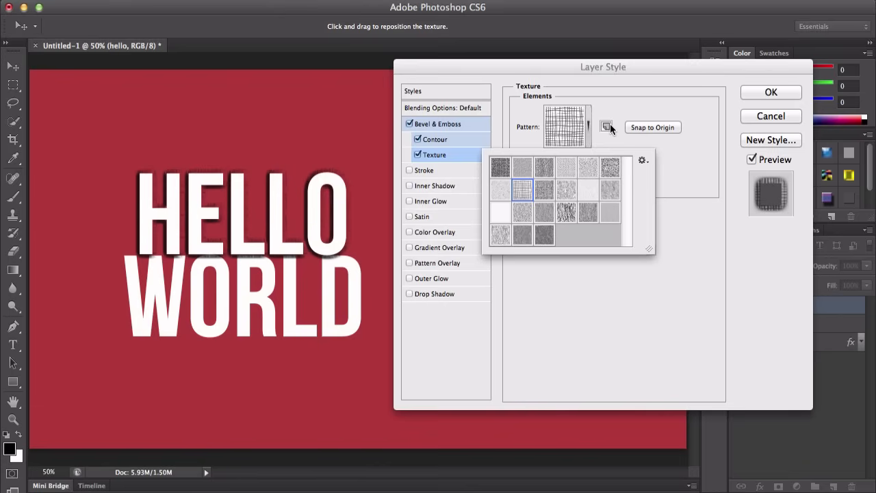
pyautogui.click(644, 160)
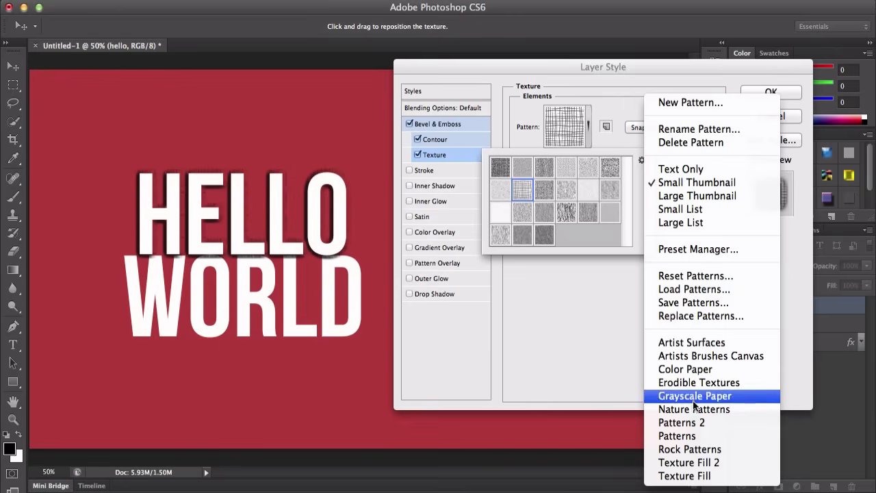
pyautogui.click(591, 300)
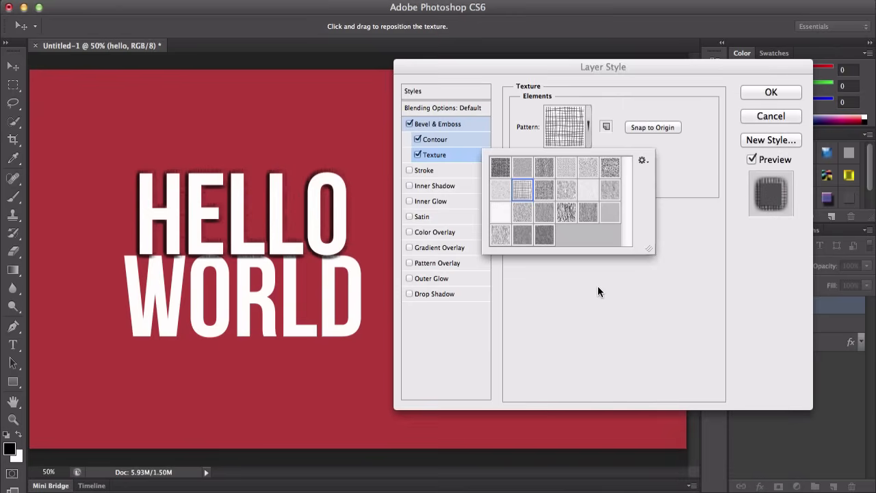
pyautogui.click(662, 169)
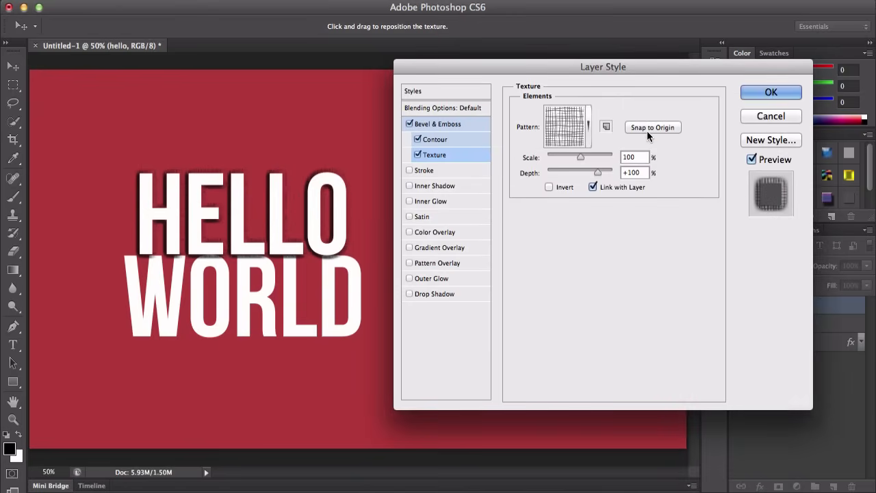
# Step: Snap the texture to origin and set its scale to 79% and depth to +47%
pyautogui.click(647, 130)
pyautogui.moveTo(580, 156); pyautogui.dragTo(589, 174)
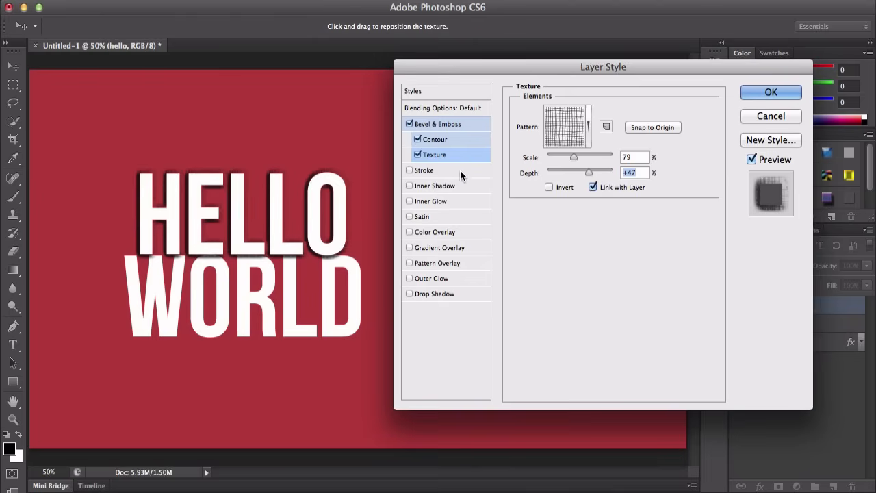
# Step: Disable Bevel & Emboss and enable the Stroke effect
pyautogui.click(409, 124)
pyautogui.click(427, 171)
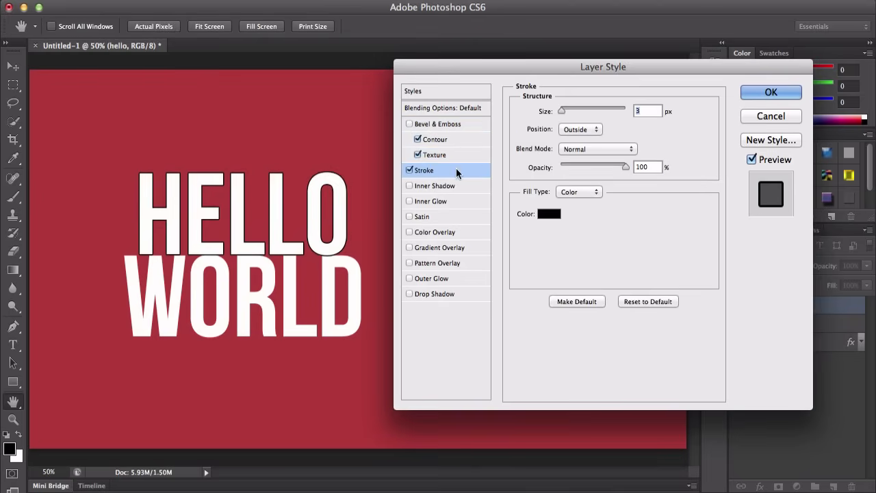
# Step: Set the stroke size to 21 px
pyautogui.moveTo(560, 110); pyautogui.dragTo(568, 110)
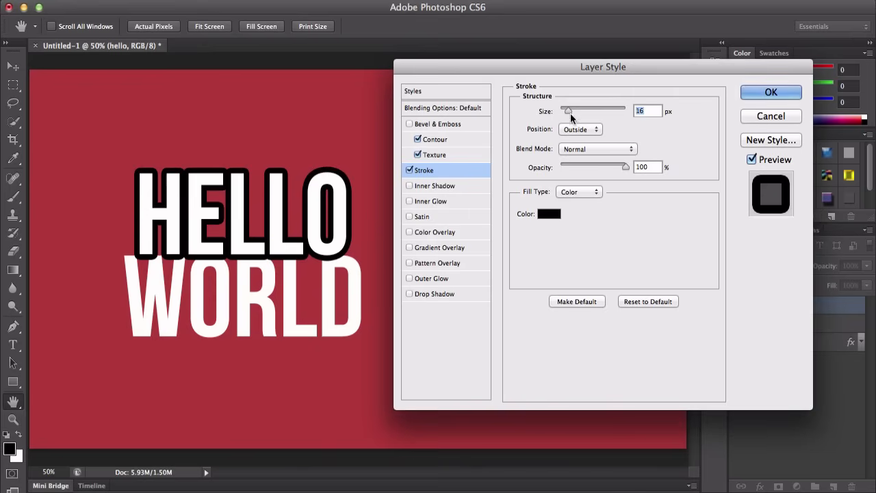
pyautogui.moveTo(570, 113)
pyautogui.mouseDown()
pyautogui.moveTo(581, 113)
pyautogui.moveTo(566, 110)
pyautogui.mouseUp()
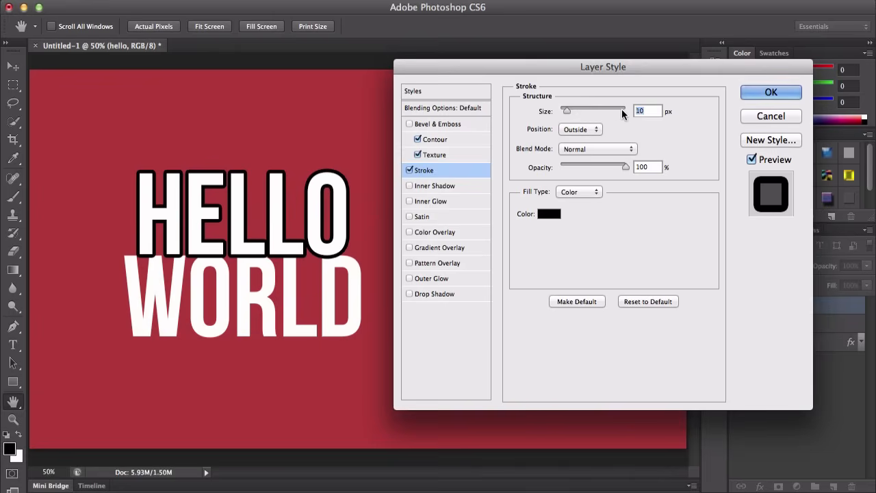
pyautogui.hotkey('shift', 'Up')
pyautogui.hotkey('shift', 'Up')
pyautogui.hotkey('shift', 'Up')
pyautogui.hotkey('shift', 'Up')
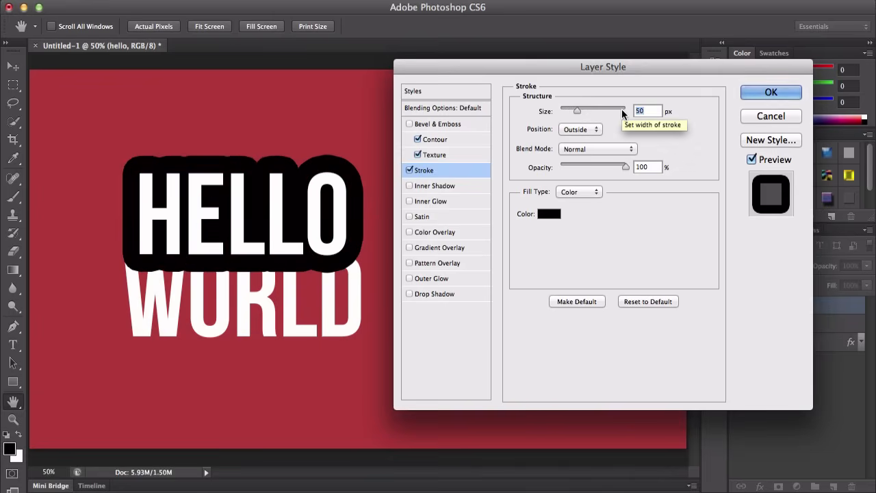
pyautogui.hotkey('shift', 'Up')
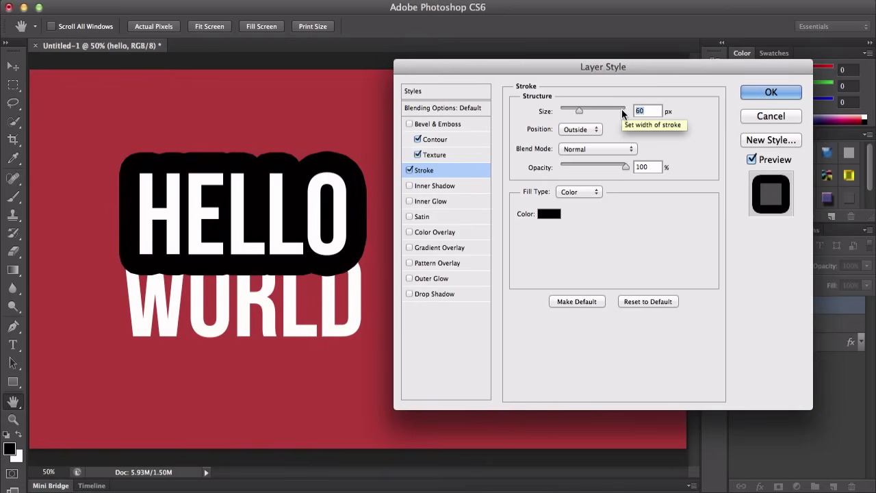
pyautogui.hotkey('shift', 'Down')
pyautogui.hotkey('shift', 'Down')
pyautogui.hotkey('shift', 'Down')
pyautogui.hotkey('shift', 'Down')
pyautogui.hotkey('shift', 'Down')
pyautogui.hotkey('shift', 'Down')
pyautogui.hotkey('shift', 'Up')
pyautogui.hotkey('shift', 'Up')
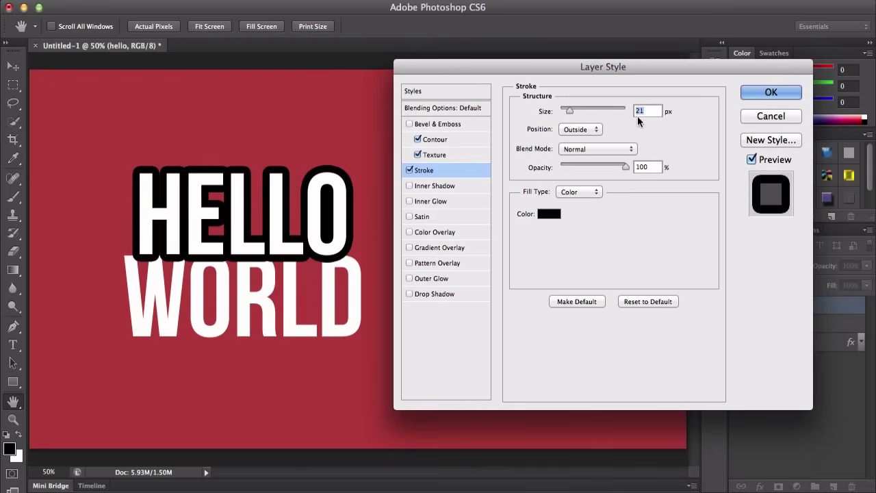
# Step: Try the Inside and Center stroke positions before returning to Outside
pyautogui.click(586, 131)
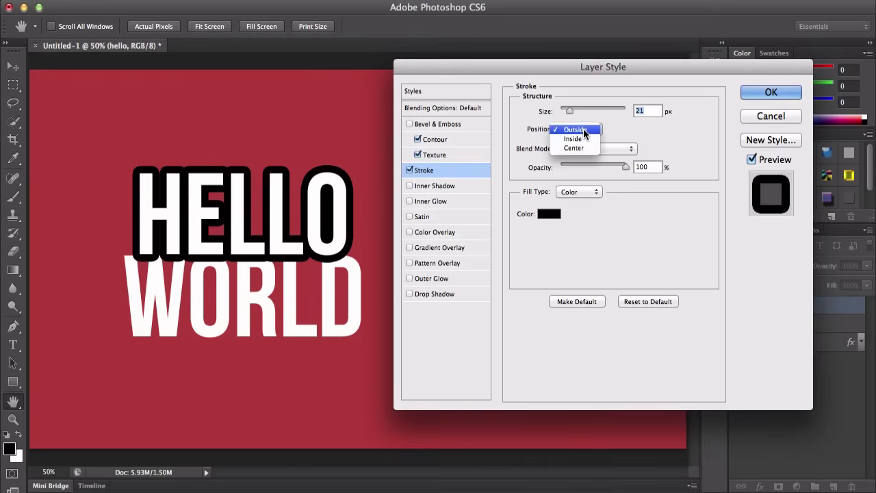
pyautogui.click(586, 131)
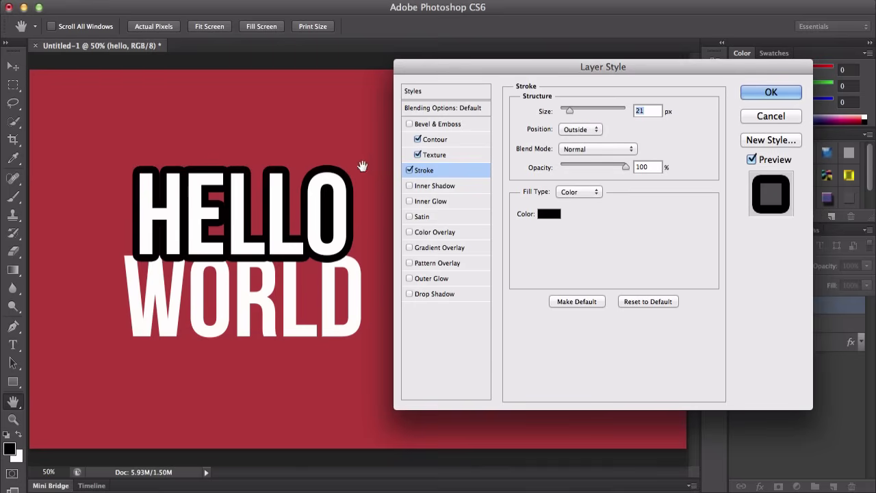
pyautogui.click(586, 131)
pyautogui.click(581, 138)
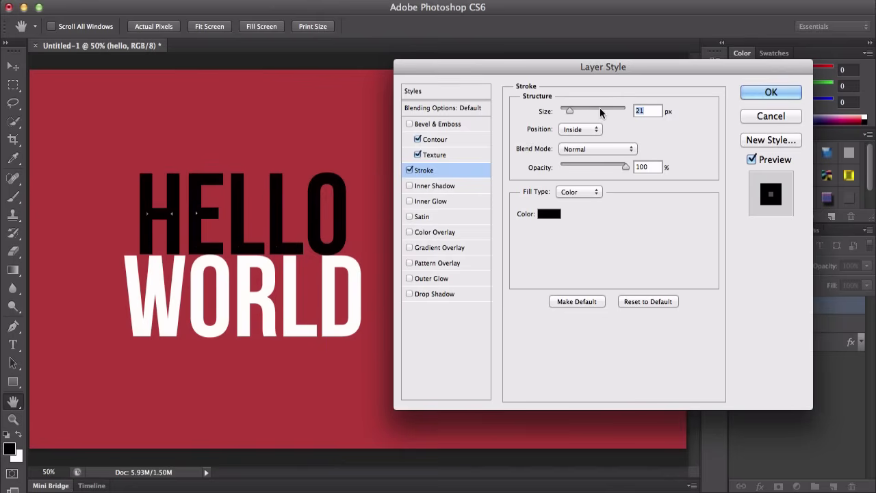
pyautogui.click(592, 132)
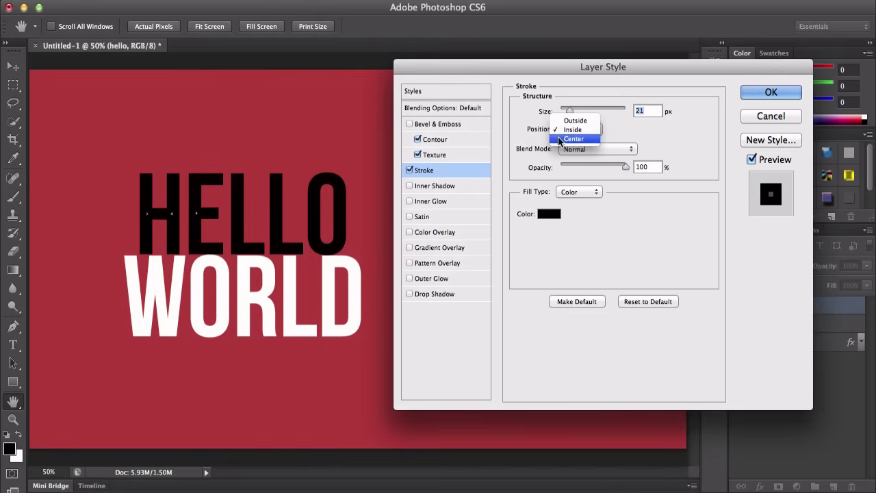
pyautogui.click(580, 138)
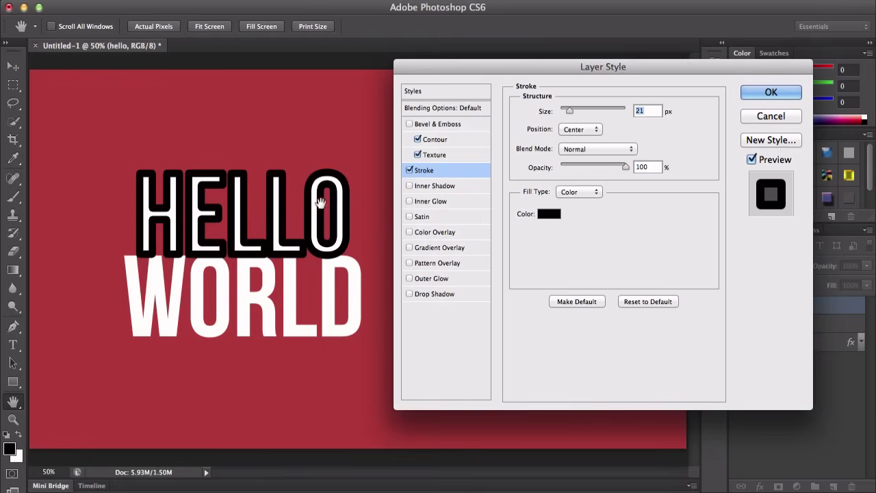
pyautogui.click(576, 133)
pyautogui.click(575, 111)
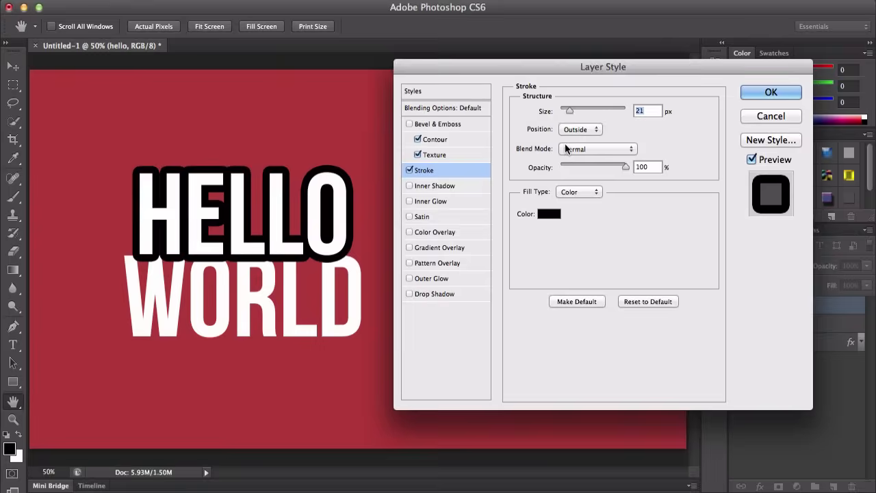
# Step: Set the stroke blend mode to Overlay after trying Lighten, and its opacity to 36%
pyautogui.click(589, 148)
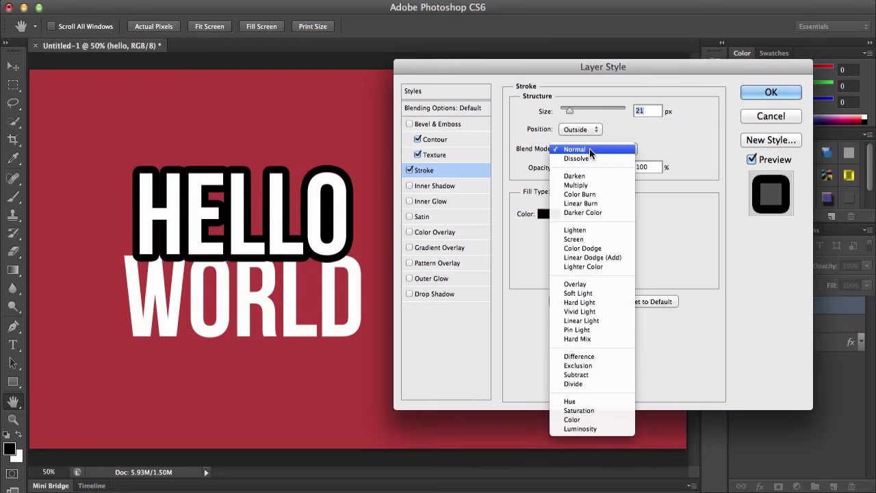
pyautogui.click(590, 222)
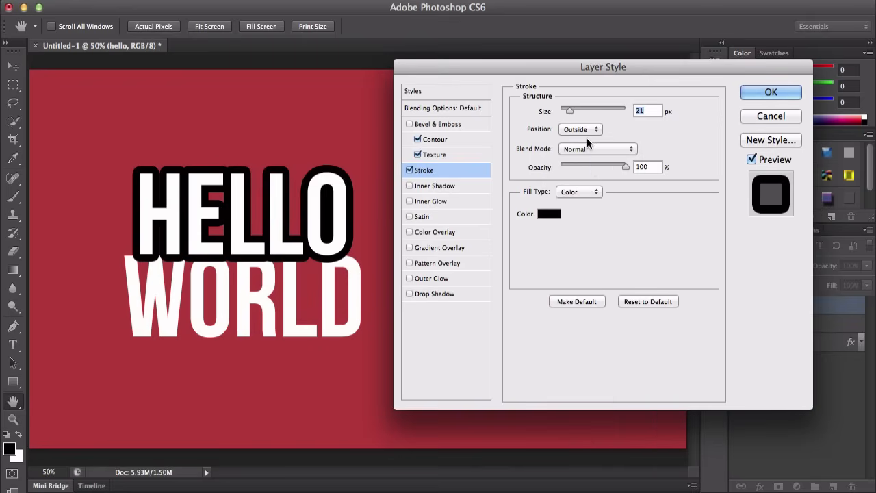
pyautogui.click(588, 148)
pyautogui.click(586, 226)
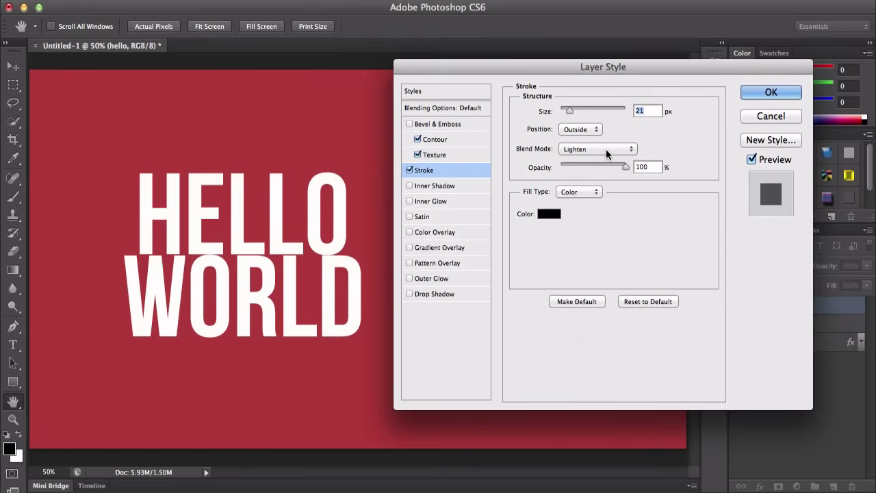
pyautogui.click(606, 149)
pyautogui.click(595, 168)
pyautogui.click(592, 146)
pyautogui.click(592, 186)
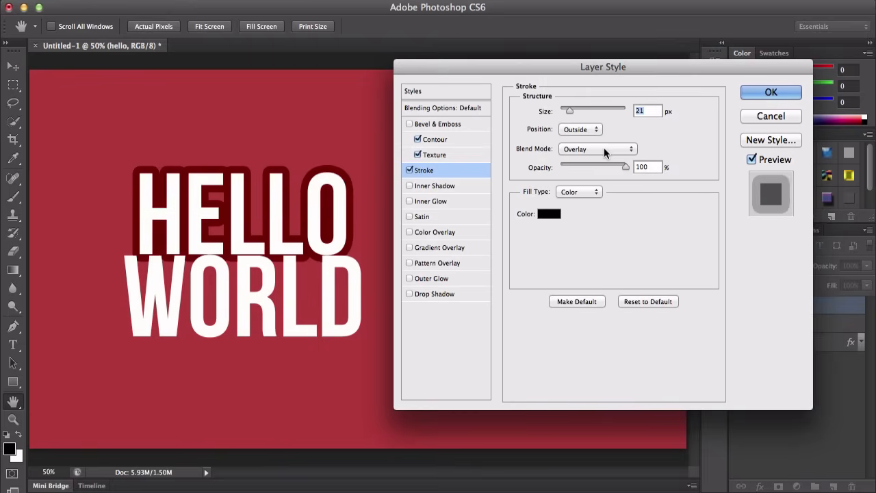
pyautogui.moveTo(628, 166); pyautogui.dragTo(590, 167)
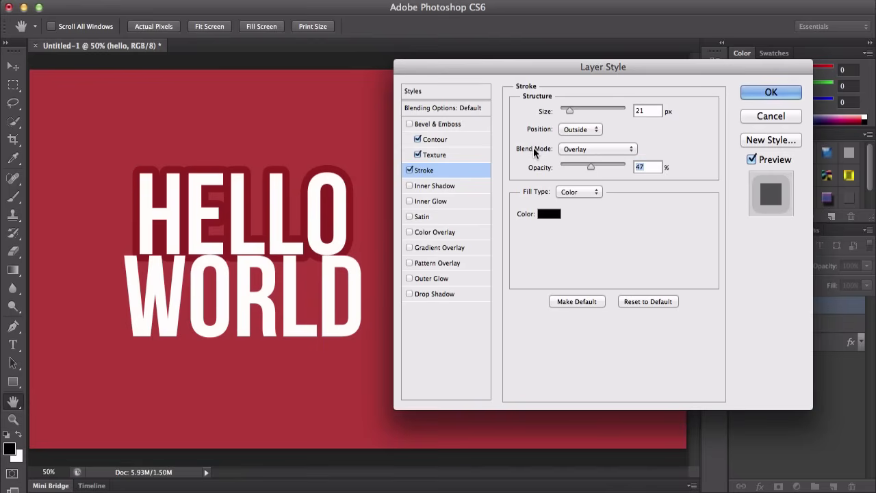
pyautogui.moveTo(577, 166)
pyautogui.mouseDown()
pyautogui.moveTo(615, 161)
pyautogui.moveTo(590, 160)
pyautogui.mouseUp()
# Step: Check the fill type options and try changing the stroke colour in the Color Picker
pyautogui.click(575, 193)
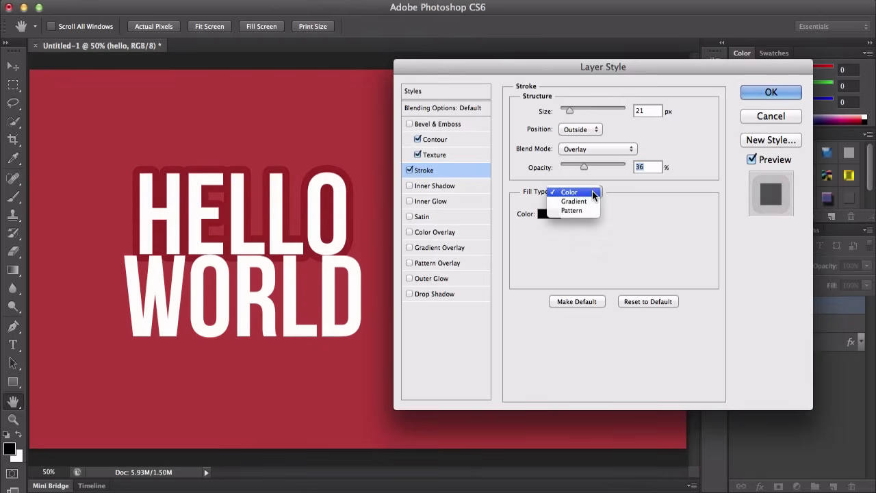
pyautogui.click(580, 192)
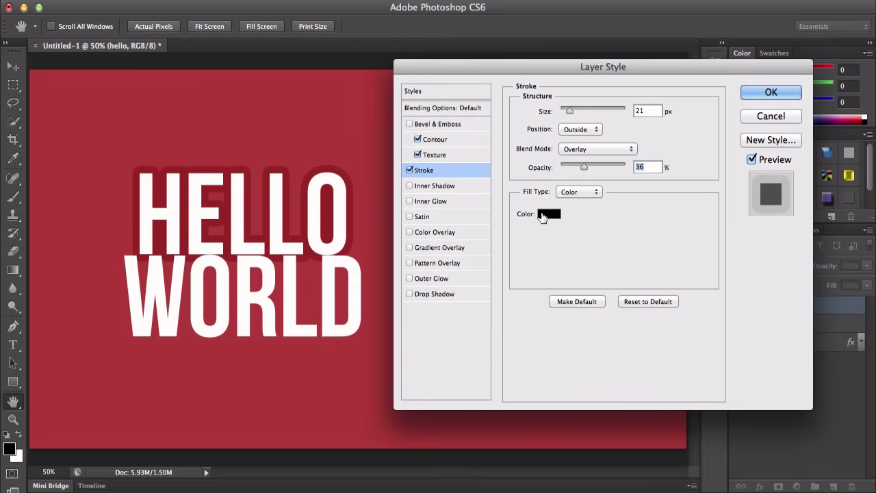
pyautogui.click(541, 216)
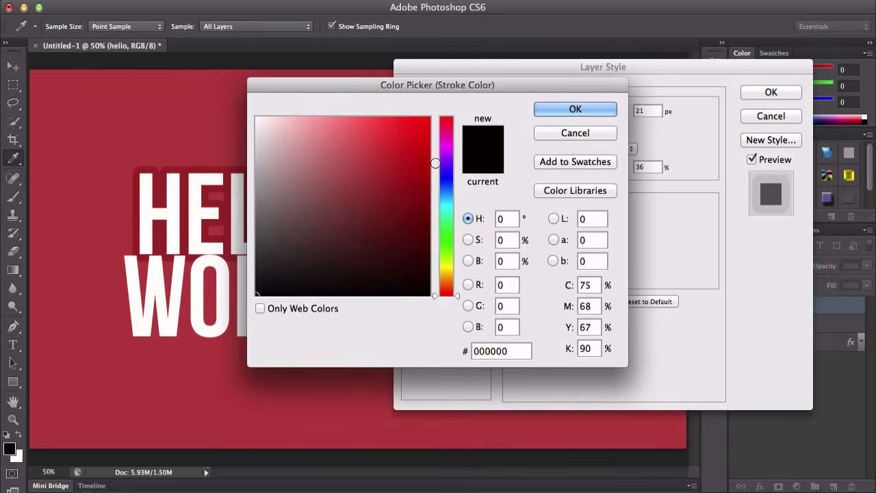
pyautogui.click(444, 173)
pyautogui.press('Return')
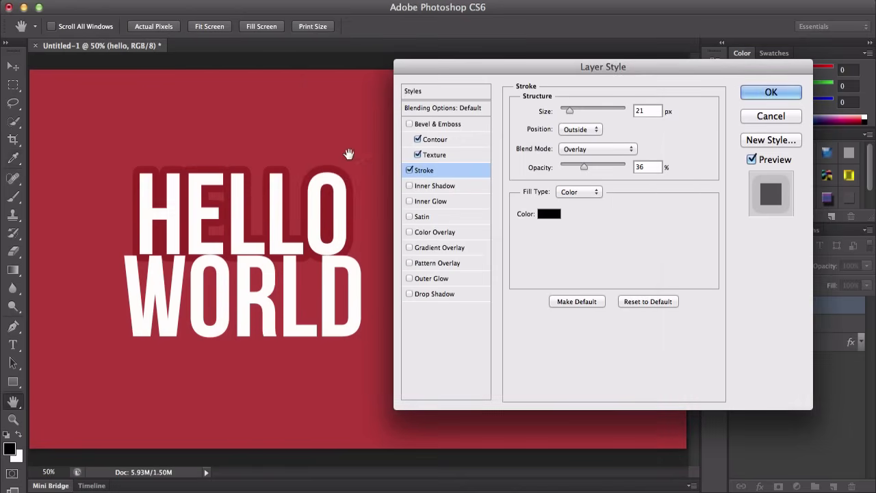
# Step: Set the stroke opacity to 88% and its blend mode back to Normal
pyautogui.moveTo(593, 169); pyautogui.dragTo(617, 165)
pyautogui.click(594, 149)
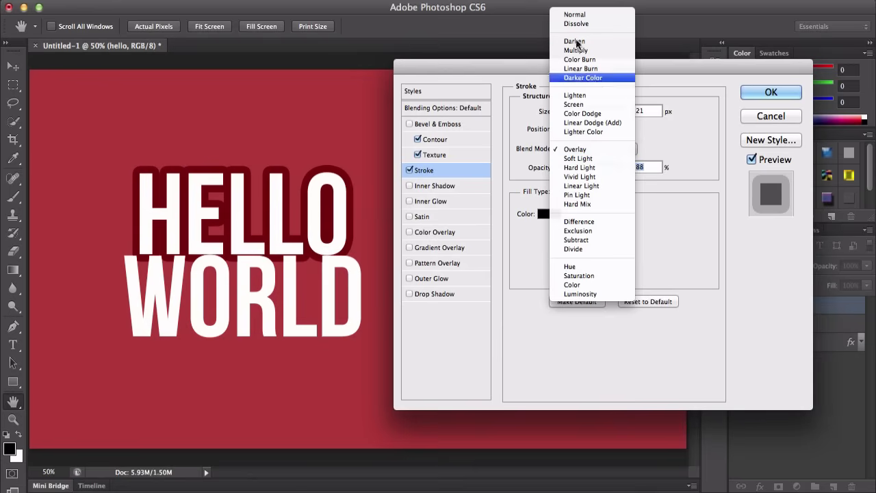
pyautogui.click(575, 15)
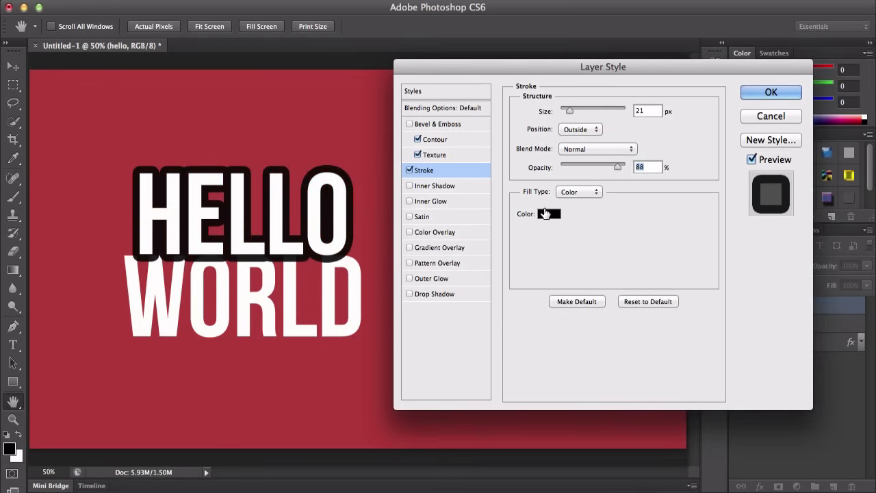
# Step: Set the stroke colour to a blue
pyautogui.click(550, 213)
pyautogui.click(422, 144)
pyautogui.click(541, 109)
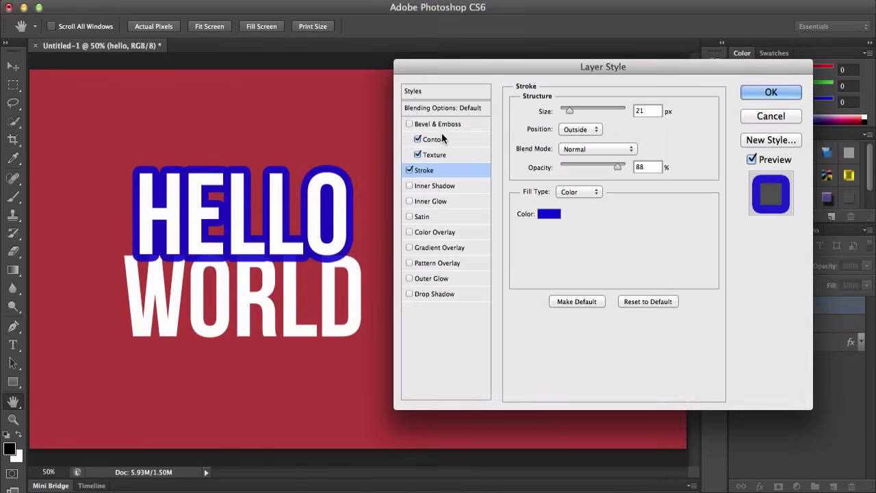
# Step: Switch the stroke fill type to Gradient and choose the purple-to-orange preset
pyautogui.click(587, 192)
pyautogui.click(589, 197)
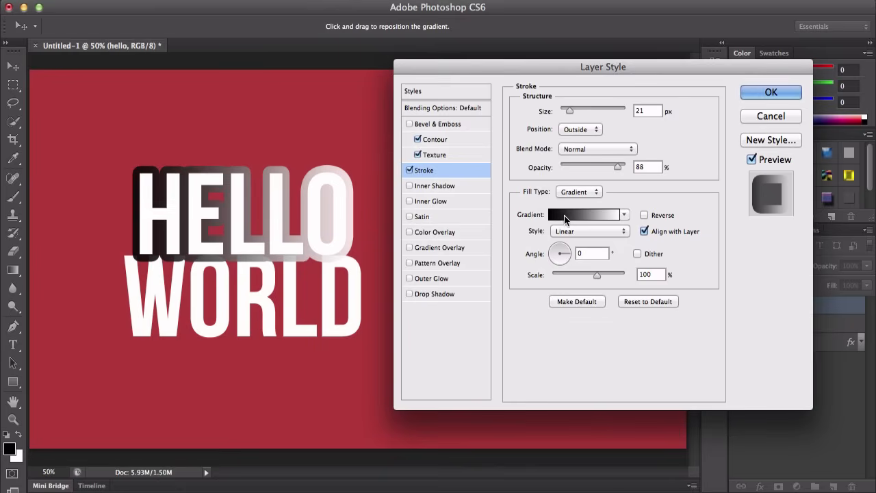
pyautogui.click(564, 216)
pyautogui.click(301, 295)
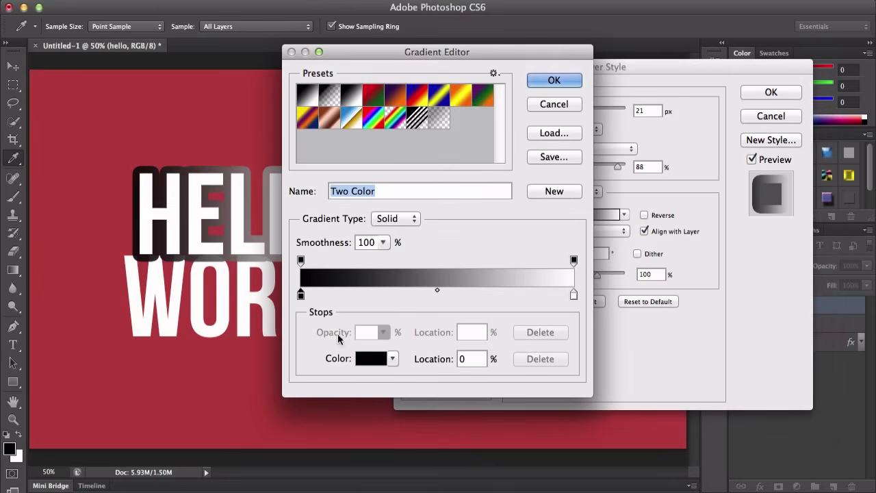
pyautogui.click(395, 96)
pyautogui.click(554, 80)
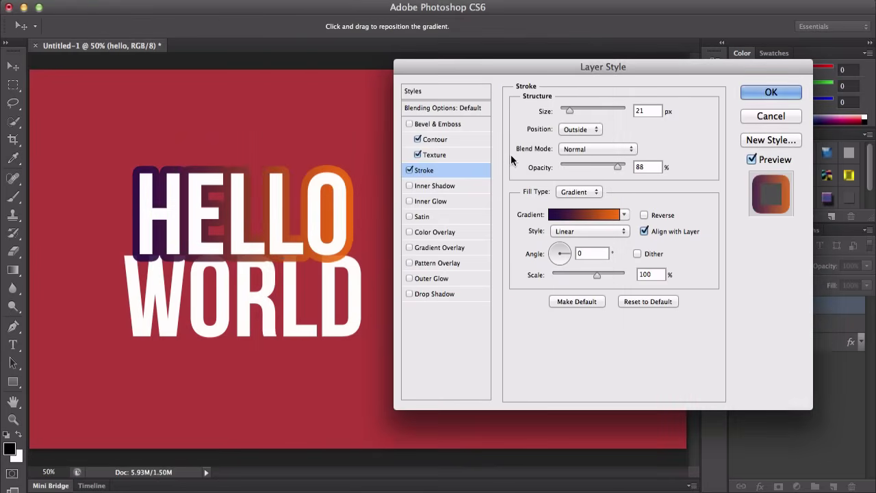
# Step: Cycle the stroke gradient style through Radial, Angle and Reflected, ending on Angle
pyautogui.click(582, 192)
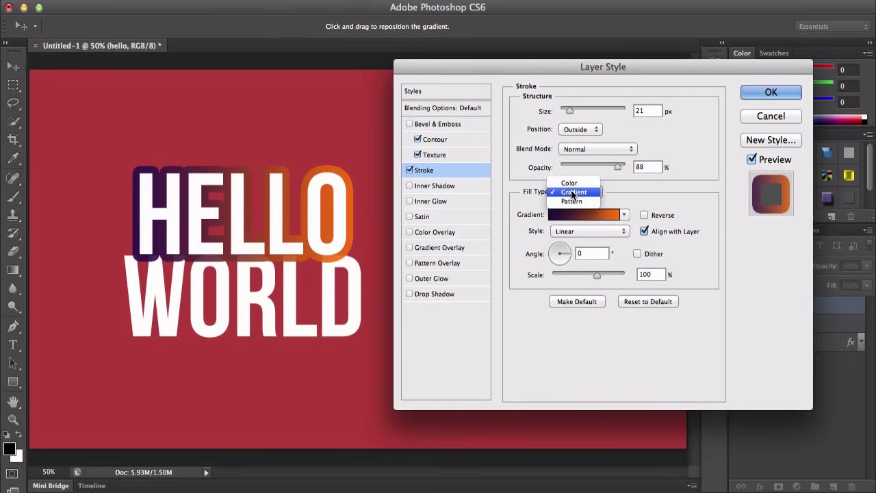
pyautogui.click(621, 194)
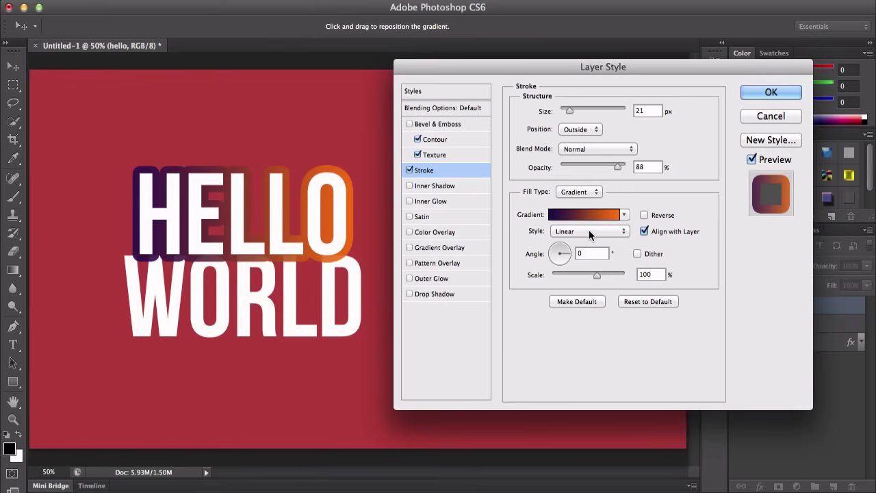
pyautogui.click(588, 231)
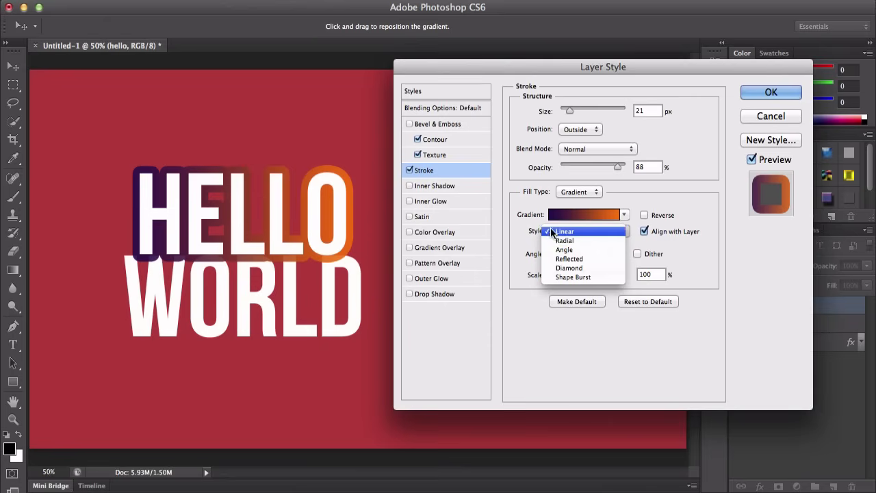
pyautogui.click(575, 240)
pyautogui.click(573, 235)
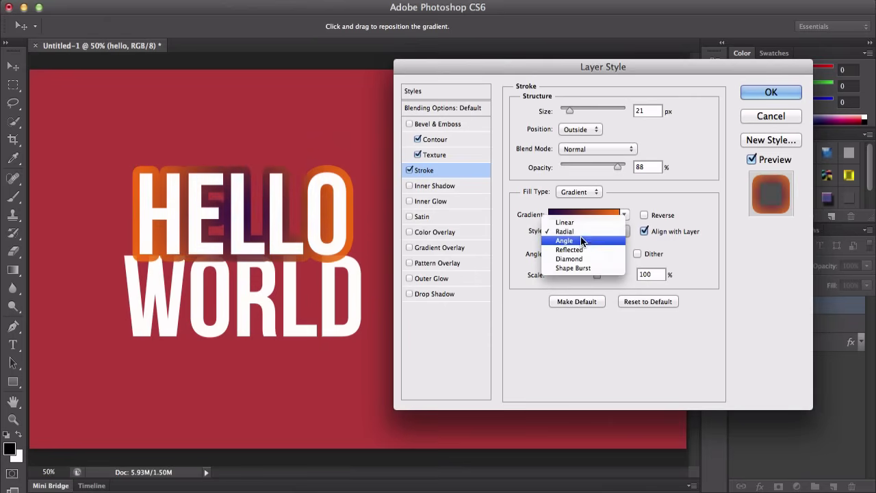
pyautogui.click(583, 243)
pyautogui.click(583, 232)
pyautogui.click(583, 240)
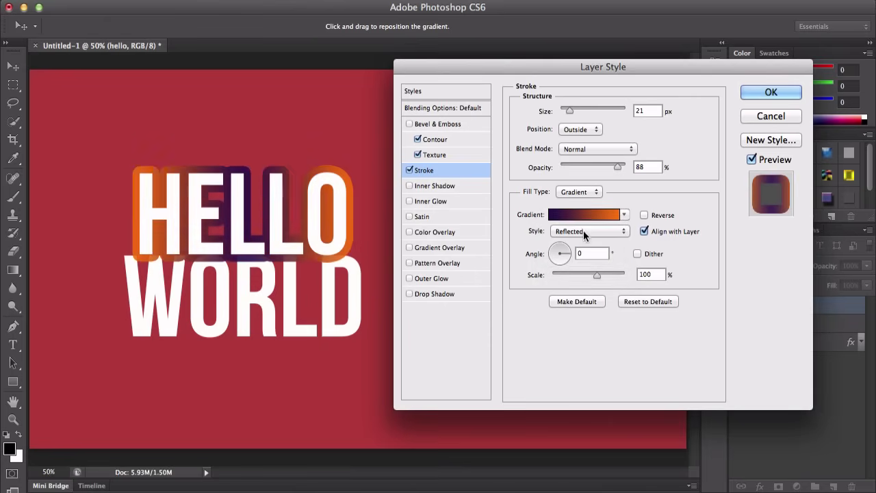
pyautogui.click(583, 230)
pyautogui.click(583, 223)
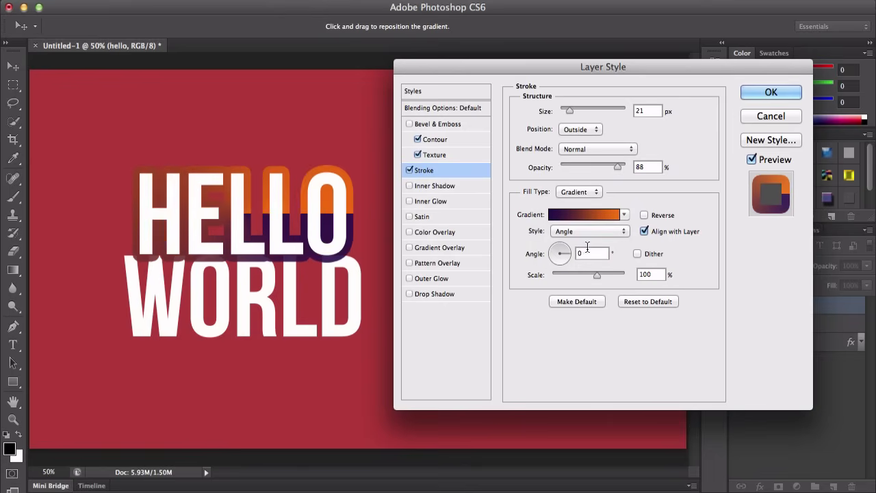
# Step: Set the stroke gradient angle to 9°, enable Dither and adjust the scale, then reset the stroke to defaults
pyautogui.moveTo(564, 252); pyautogui.dragTo(557, 259)
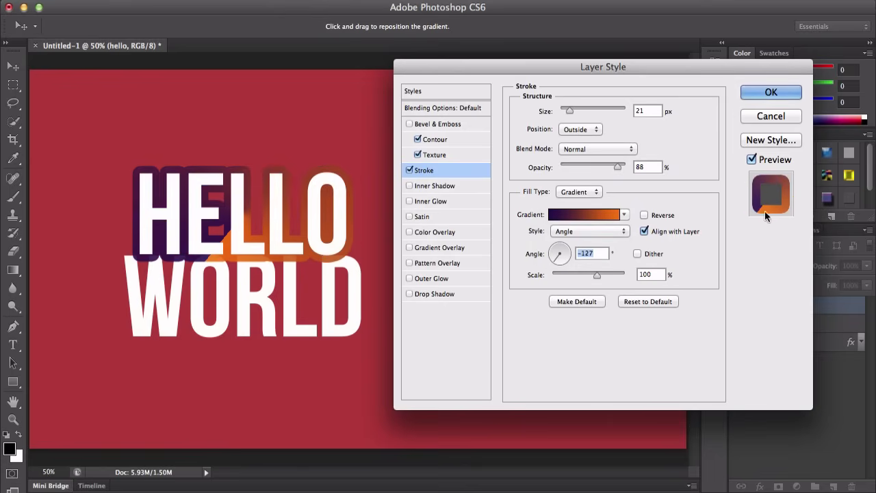
pyautogui.click(569, 252)
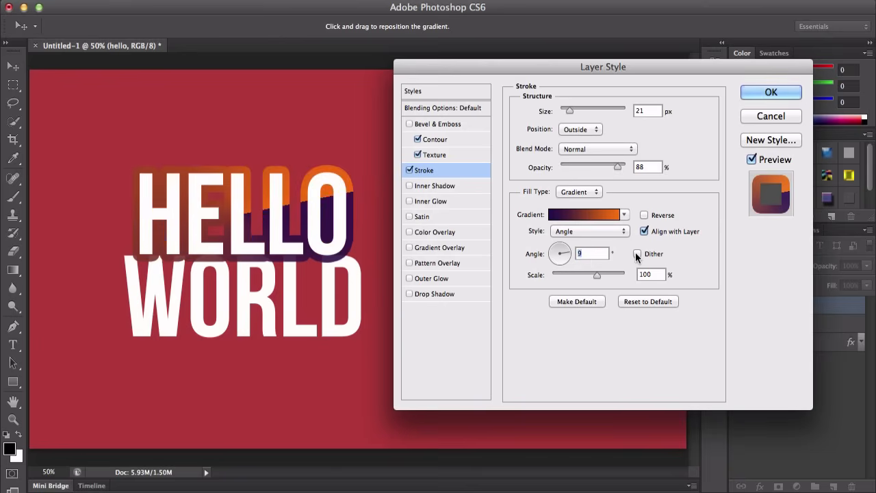
pyautogui.click(638, 254)
pyautogui.moveTo(567, 275); pyautogui.dragTo(602, 274)
pyautogui.click(640, 302)
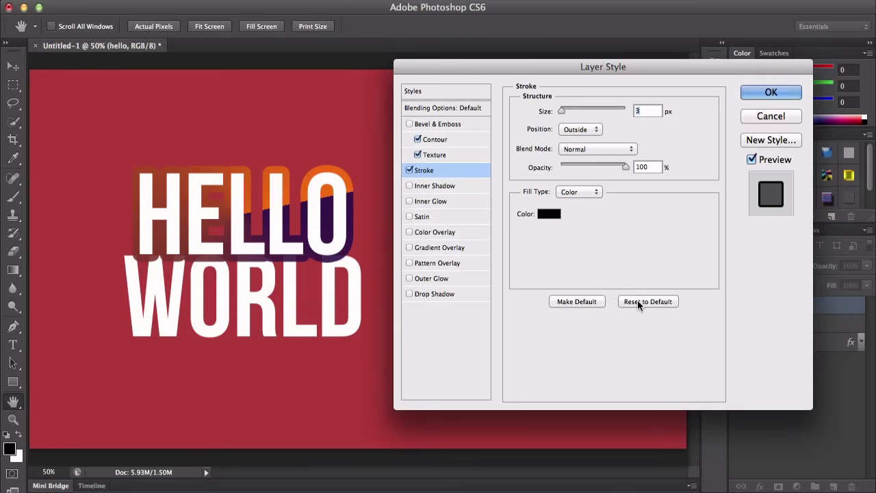
# Step: Turn off the Stroke effect and the Texture and Contour options
pyautogui.click(410, 170)
pyautogui.click(417, 155)
pyautogui.click(418, 139)
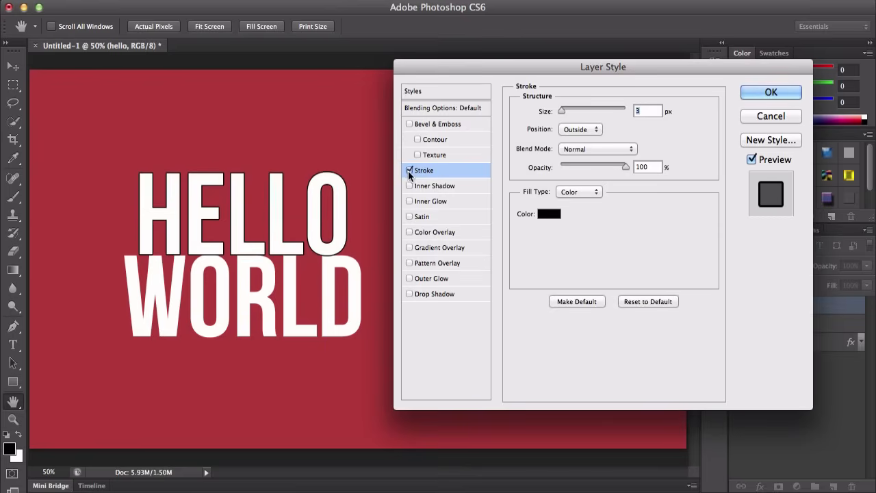
# Step: Enable Inner Shadow with a distance of 10 px, choke of 14% and size of 10 px
pyautogui.click(438, 187)
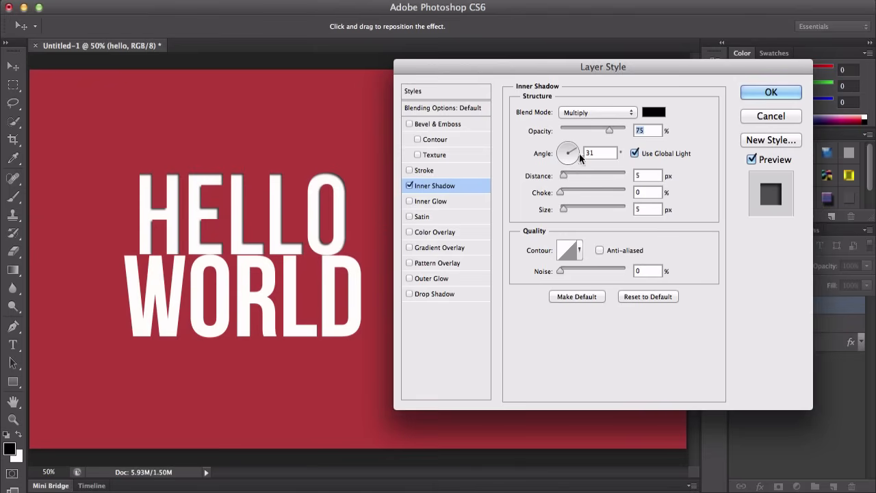
pyautogui.moveTo(564, 175)
pyautogui.mouseDown()
pyautogui.moveTo(601, 175)
pyautogui.moveTo(555, 176)
pyautogui.moveTo(568, 176)
pyautogui.mouseUp()
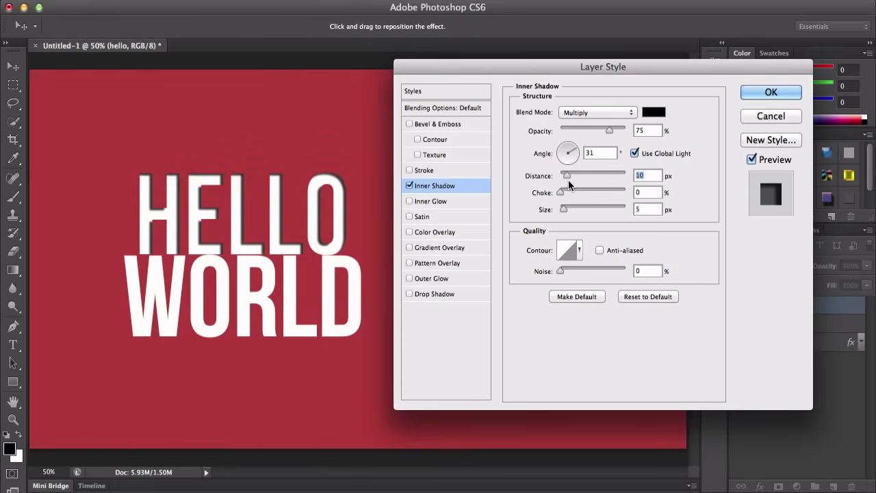
pyautogui.moveTo(563, 192)
pyautogui.mouseDown()
pyautogui.moveTo(626, 195)
pyautogui.moveTo(555, 189)
pyautogui.moveTo(582, 189)
pyautogui.moveTo(569, 190)
pyautogui.mouseUp()
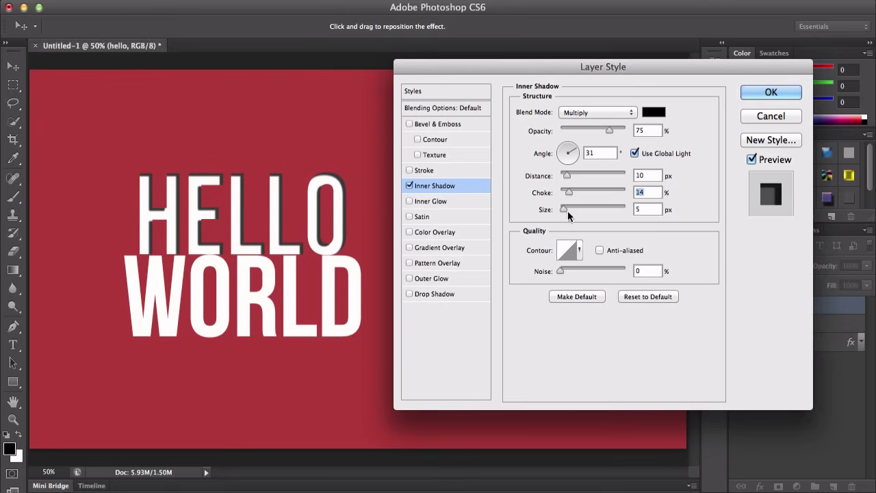
pyautogui.moveTo(564, 215); pyautogui.dragTo(623, 214)
pyautogui.moveTo(593, 211); pyautogui.dragTo(565, 209)
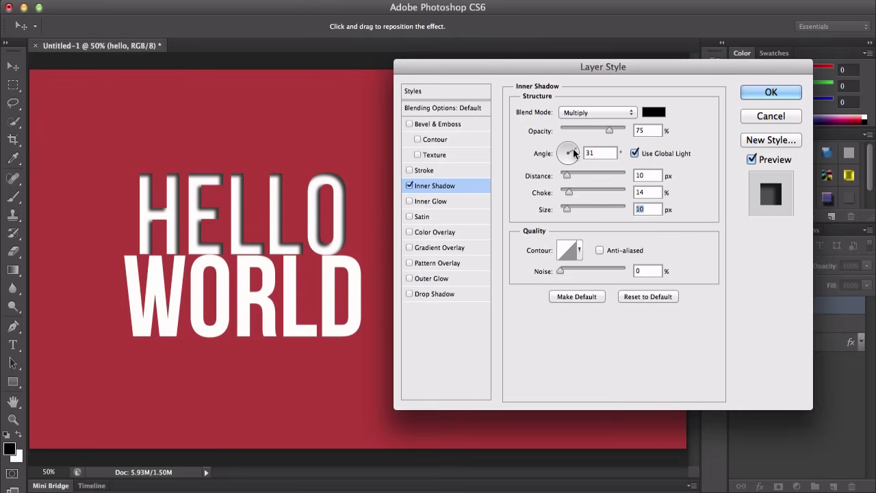
# Step: Set the inner shadow angle to 32° and its opacity to 44%
pyautogui.moveTo(574, 153); pyautogui.dragTo(746, 198)
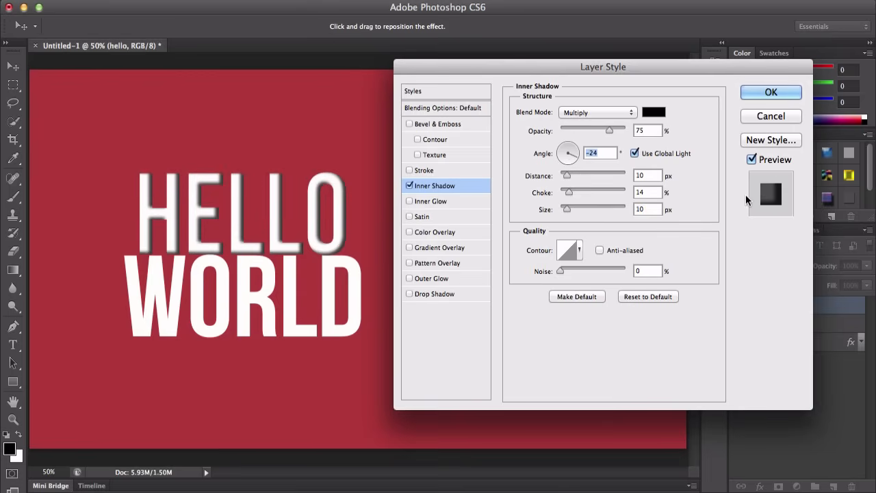
pyautogui.moveTo(575, 156); pyautogui.dragTo(558, 140)
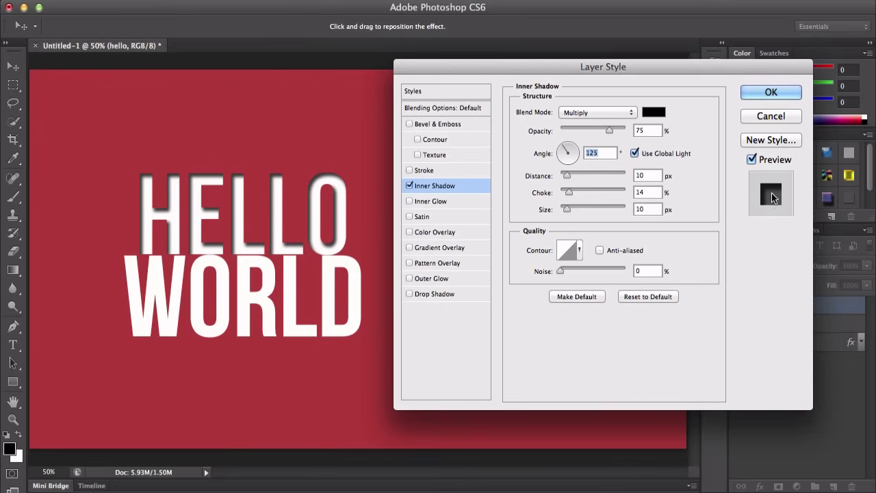
pyautogui.click(567, 157)
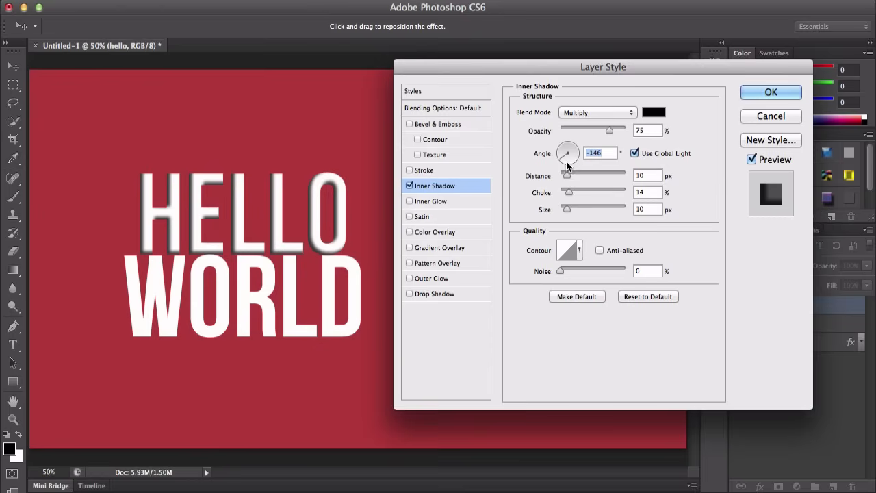
pyautogui.click(572, 150)
pyautogui.moveTo(609, 129)
pyautogui.mouseDown()
pyautogui.moveTo(580, 129)
pyautogui.moveTo(589, 129)
pyautogui.mouseUp()
# Step: Adjust the inner shadow noise and turn the Inner Shadow effect off
pyautogui.click(592, 113)
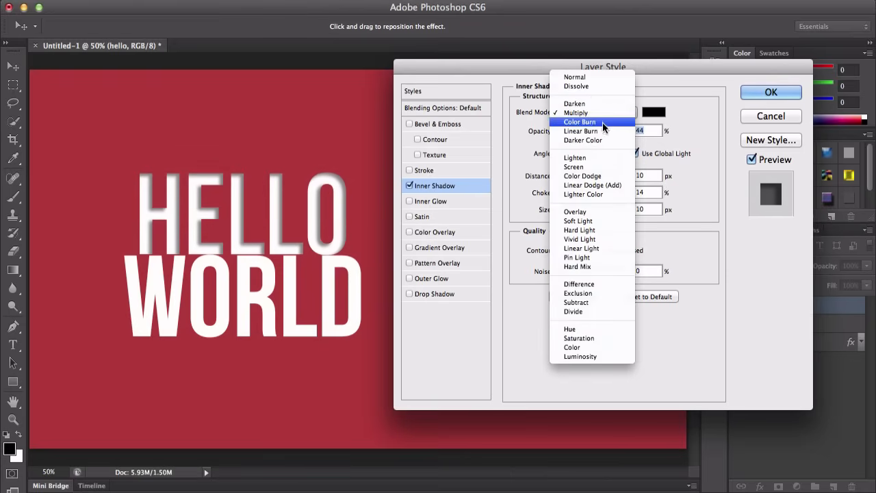
pyautogui.press('Escape')
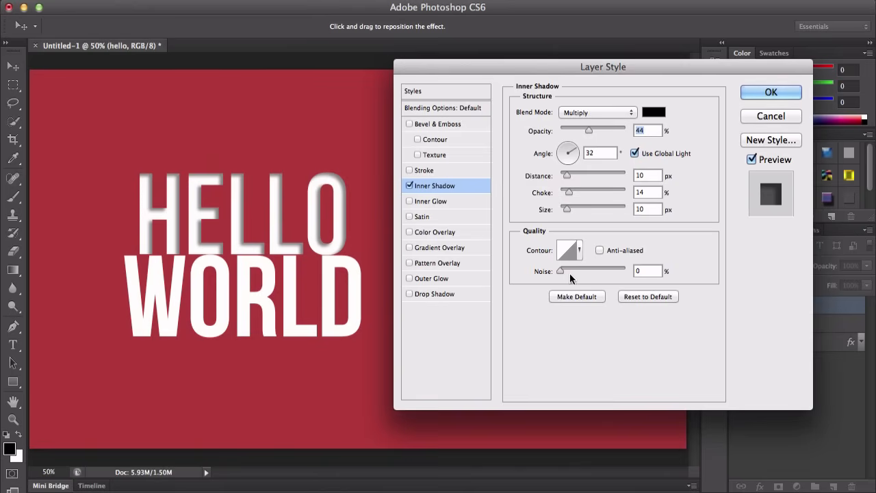
pyautogui.moveTo(563, 264); pyautogui.dragTo(632, 269)
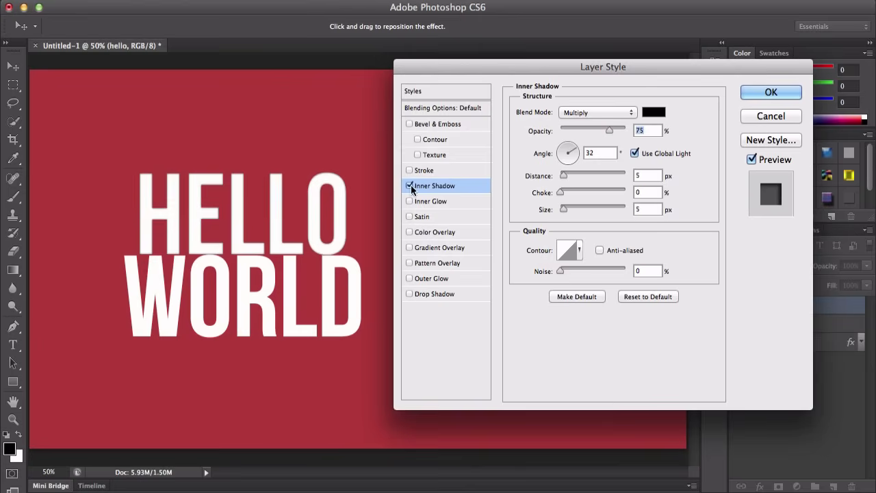
pyautogui.click(411, 187)
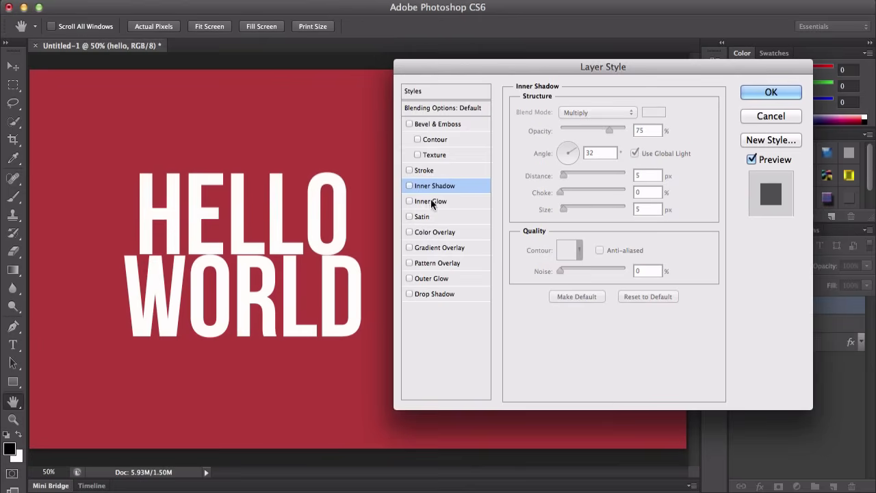
# Step: Enable Inner Glow and set its opacity to 95%
pyautogui.click(423, 202)
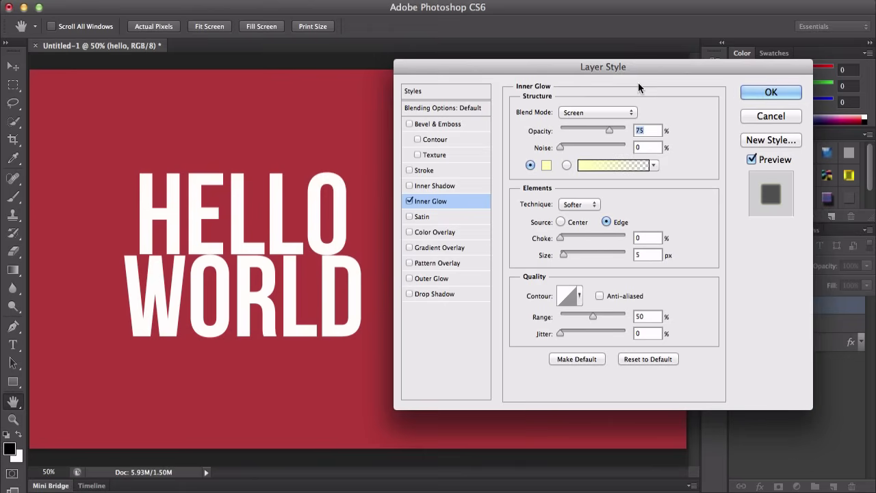
pyautogui.click(604, 113)
pyautogui.click(660, 100)
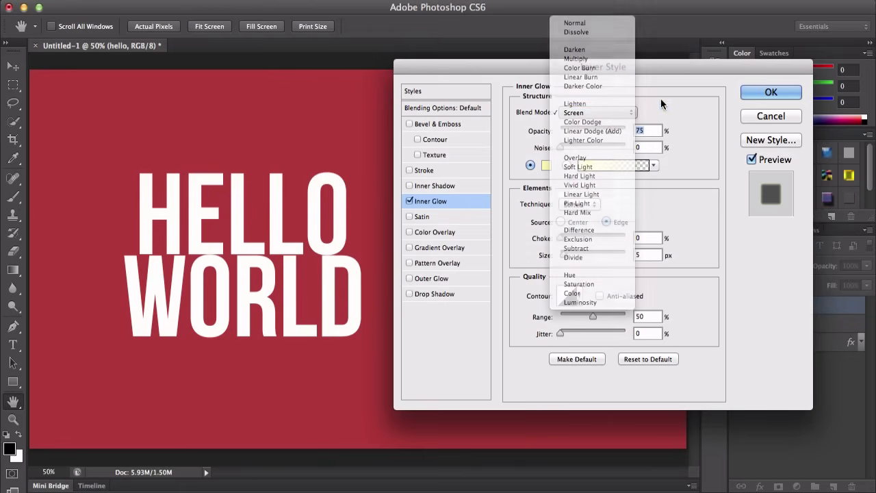
pyautogui.moveTo(609, 132)
pyautogui.mouseDown()
pyautogui.moveTo(586, 129)
pyautogui.moveTo(622, 129)
pyautogui.mouseUp()
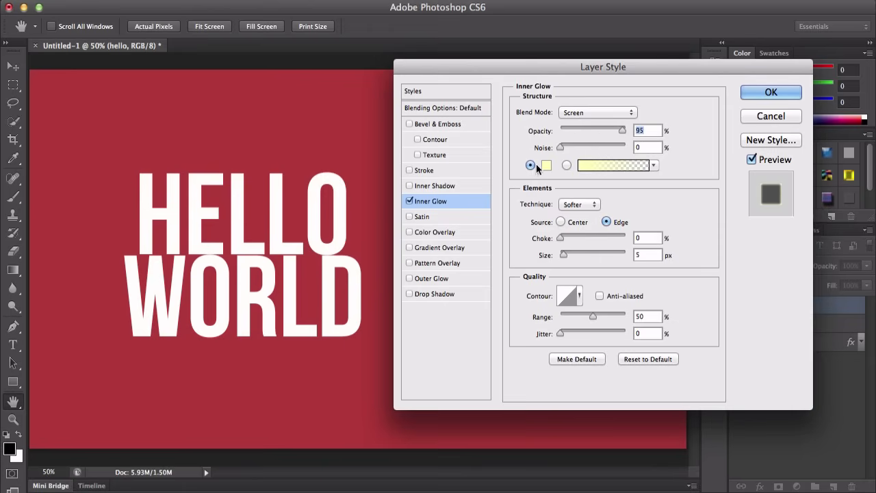
# Step: Apply the red-to-green gradient preset to the inner glow
pyautogui.click(596, 165)
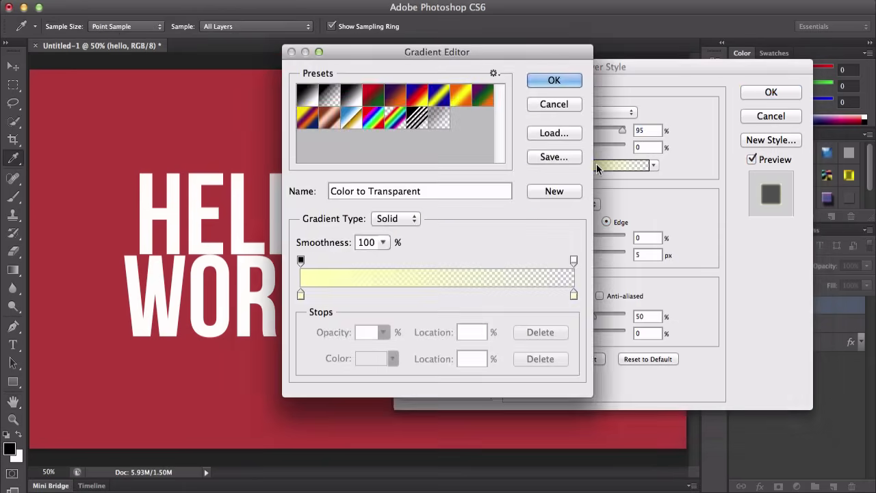
pyautogui.click(546, 106)
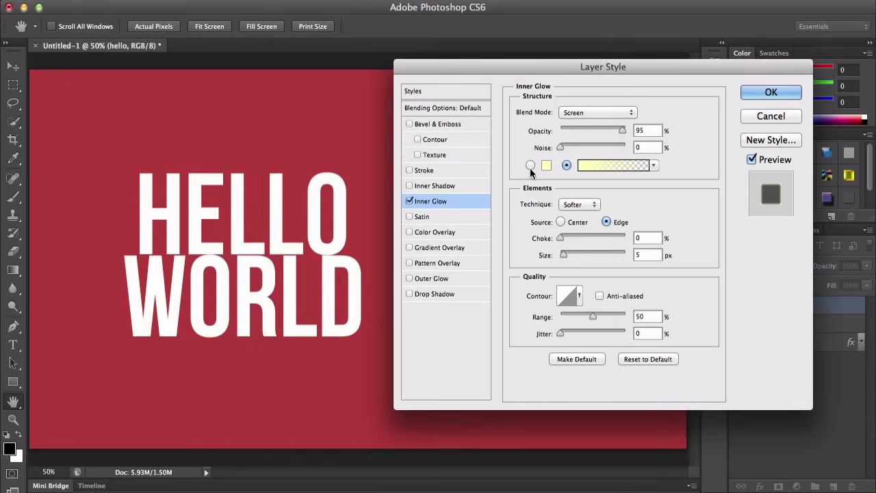
pyautogui.click(548, 169)
pyautogui.click(564, 134)
pyautogui.click(604, 164)
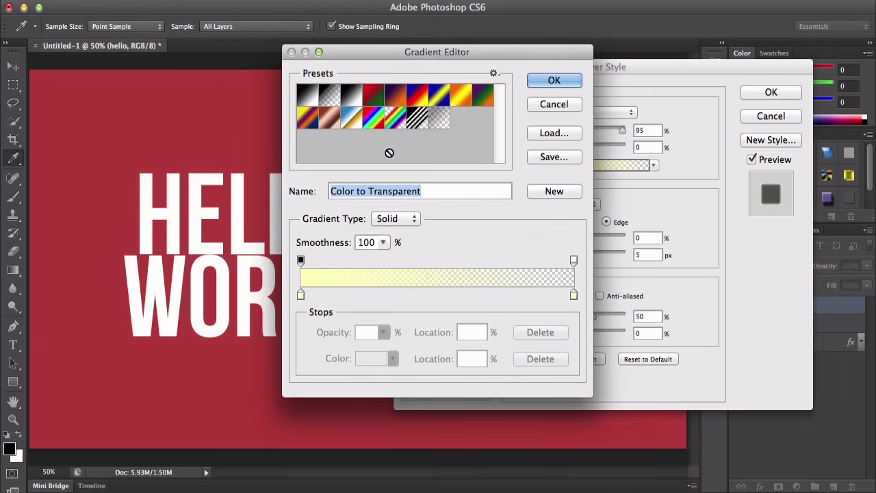
pyautogui.click(373, 99)
pyautogui.click(541, 81)
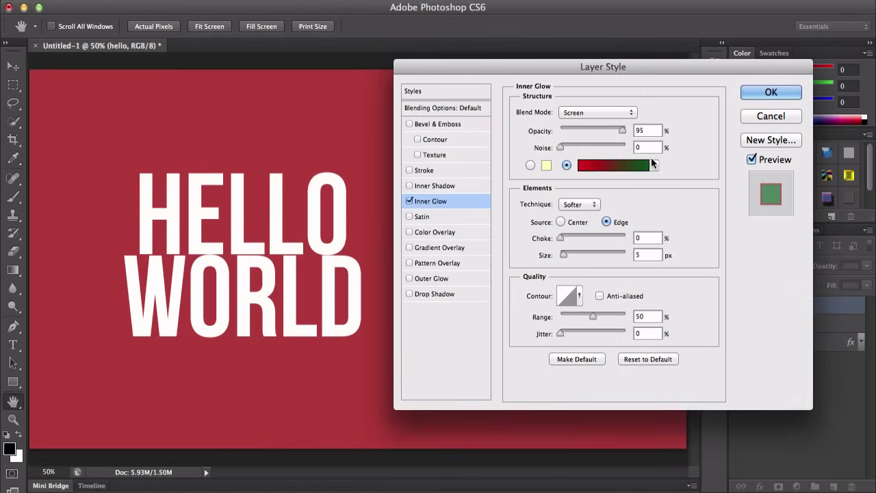
# Step: Switch the inner glow to a solid colour and set it to green 1aa224
pyautogui.click(530, 165)
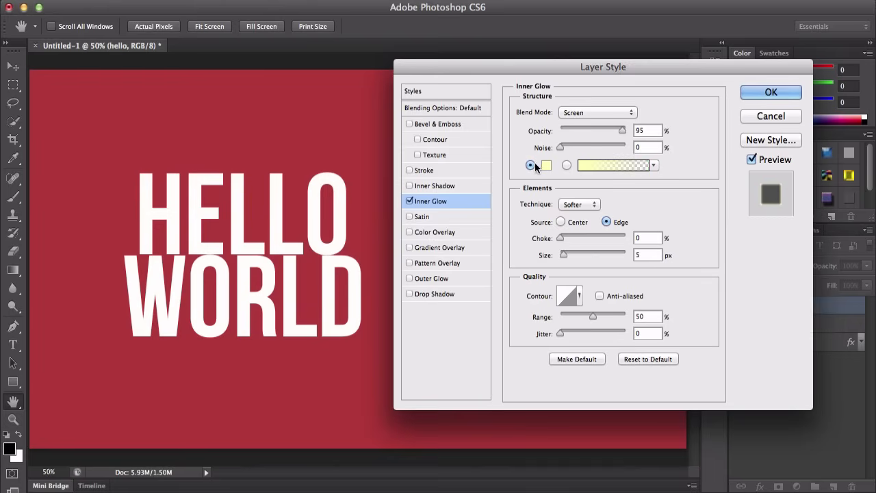
pyautogui.click(546, 165)
pyautogui.moveTo(441, 191); pyautogui.dragTo(442, 234)
pyautogui.click(402, 182)
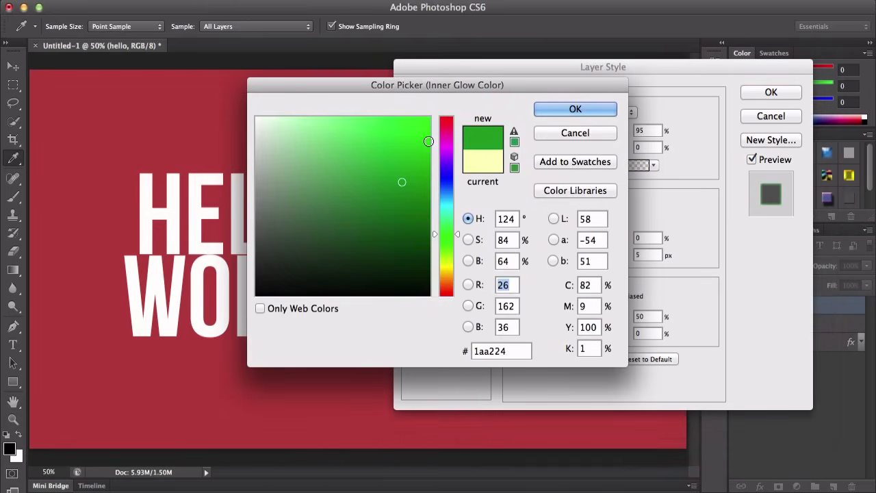
pyautogui.click(576, 111)
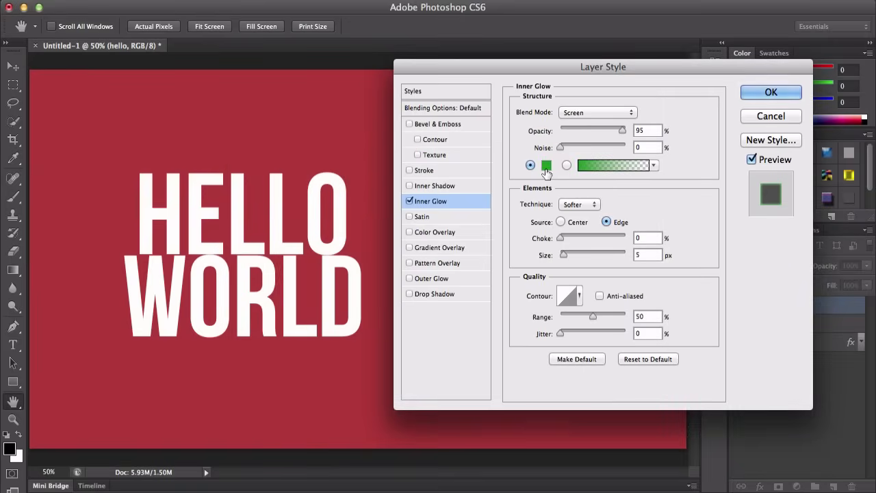
# Step: Try the Precise and Softer techniques and the Center and Edge sources for the inner glow
pyautogui.click(586, 205)
pyautogui.click(590, 215)
pyautogui.click(594, 205)
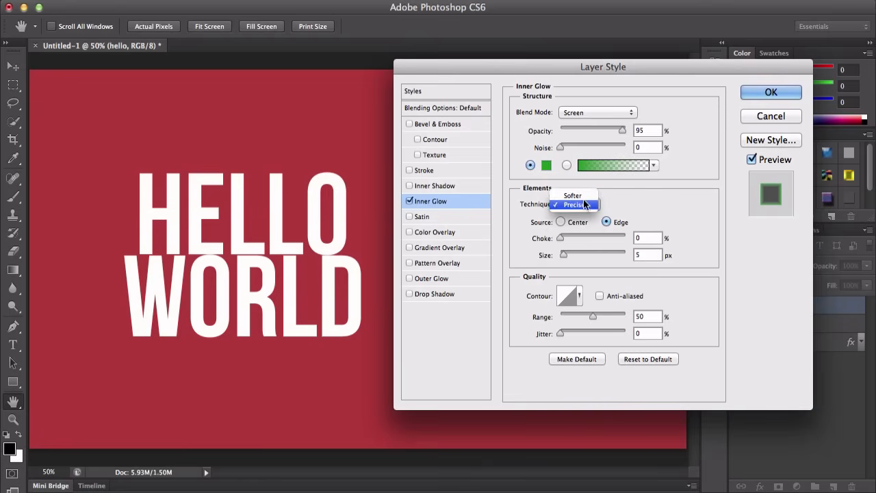
pyautogui.click(579, 195)
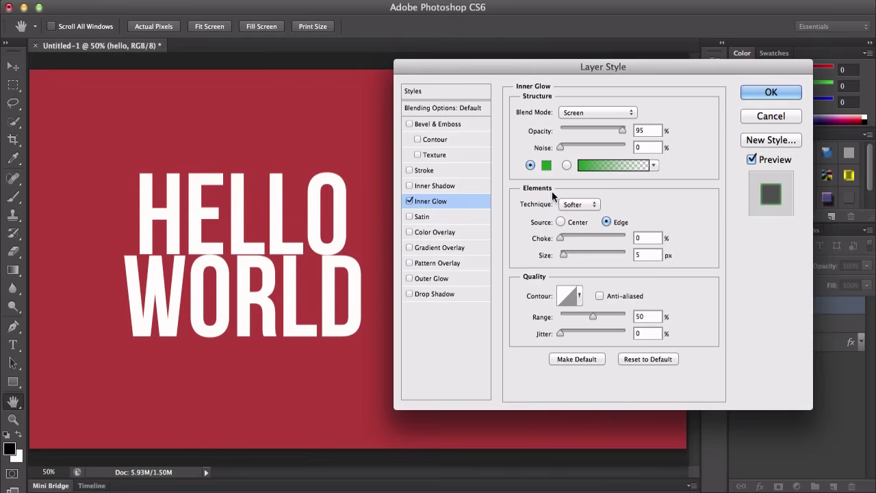
pyautogui.click(560, 223)
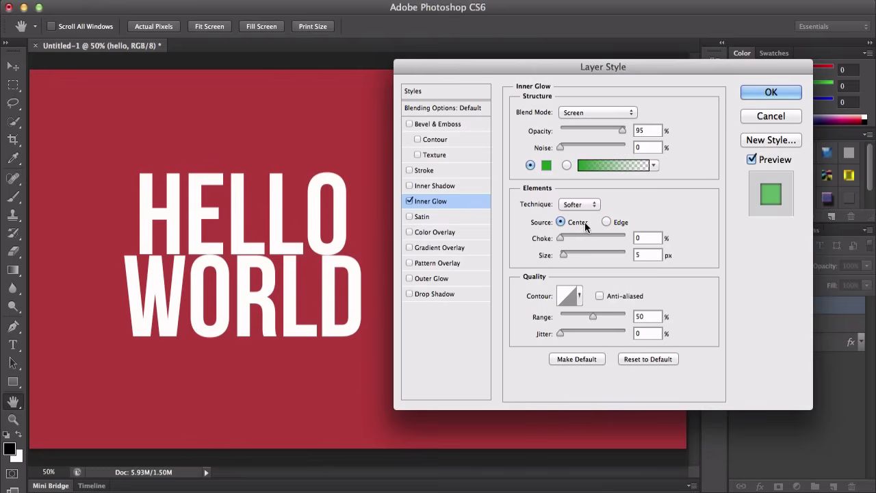
pyautogui.click(609, 223)
# Step: Set the inner glow choke to 23% and adjust its size, then reset the inner glow to defaults
pyautogui.moveTo(559, 241); pyautogui.dragTo(579, 236)
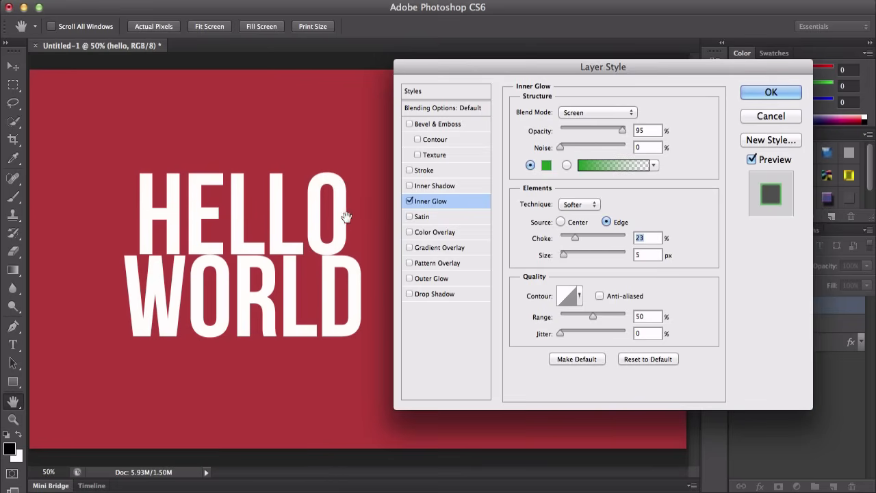
pyautogui.moveTo(561, 255); pyautogui.dragTo(538, 266)
pyautogui.click(650, 359)
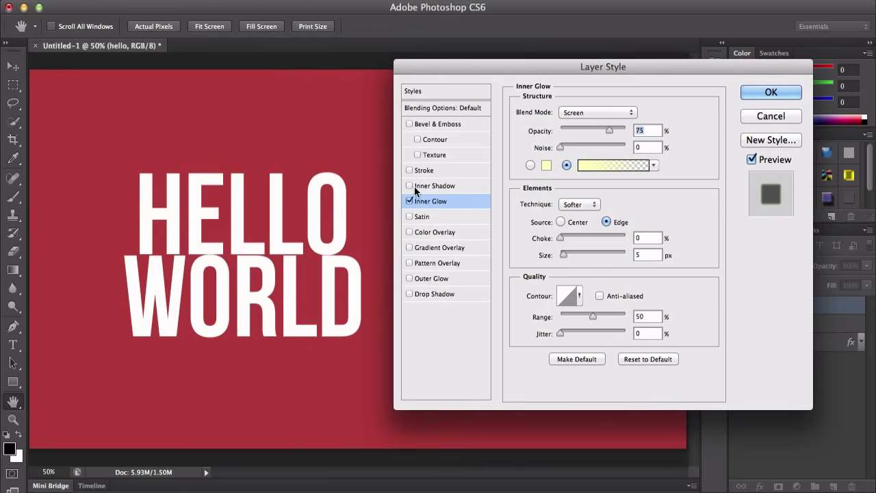
# Step: Enable the Satin effect
pyautogui.click(417, 216)
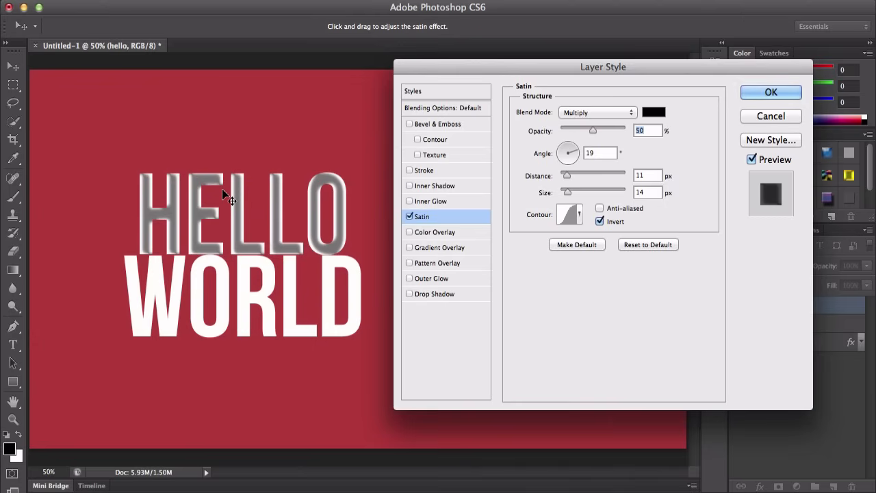
# Step: Set the satin colour to red e61313
pyautogui.click(582, 112)
pyautogui.click(582, 112)
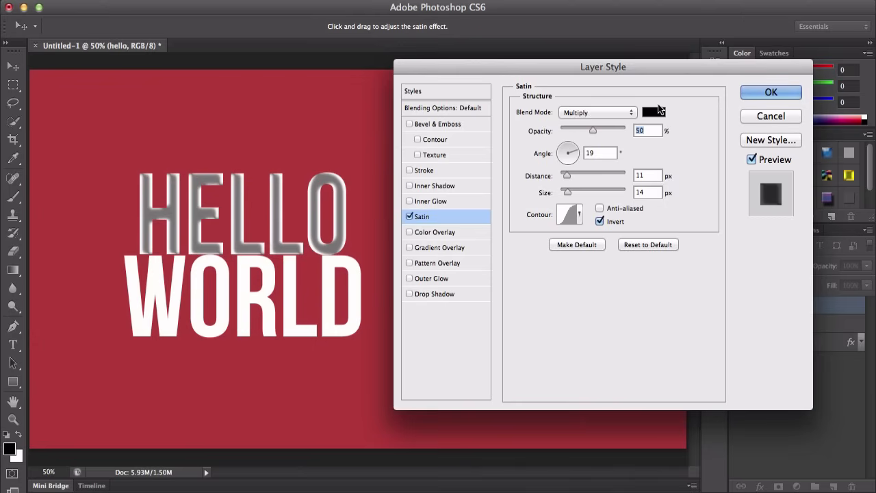
pyautogui.click(653, 112)
pyautogui.click(415, 134)
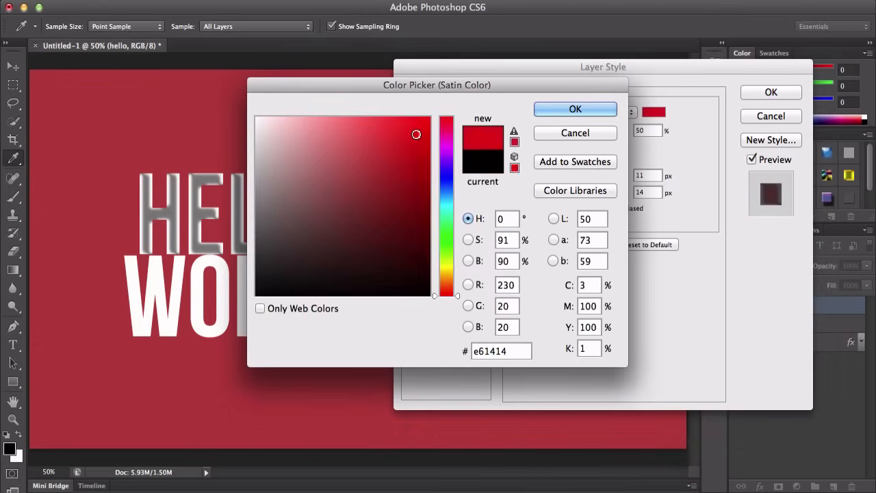
pyautogui.click(554, 109)
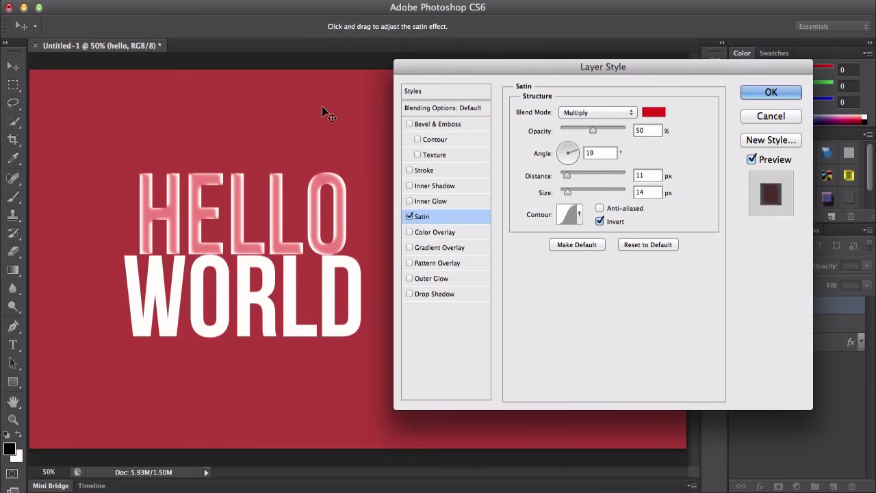
# Step: Set the satin opacity to 33%, angle to 118°, distance to 26 px and size to 27 px
pyautogui.moveTo(593, 129)
pyautogui.mouseDown()
pyautogui.moveTo(612, 129)
pyautogui.moveTo(561, 127)
pyautogui.moveTo(581, 128)
pyautogui.mouseUp()
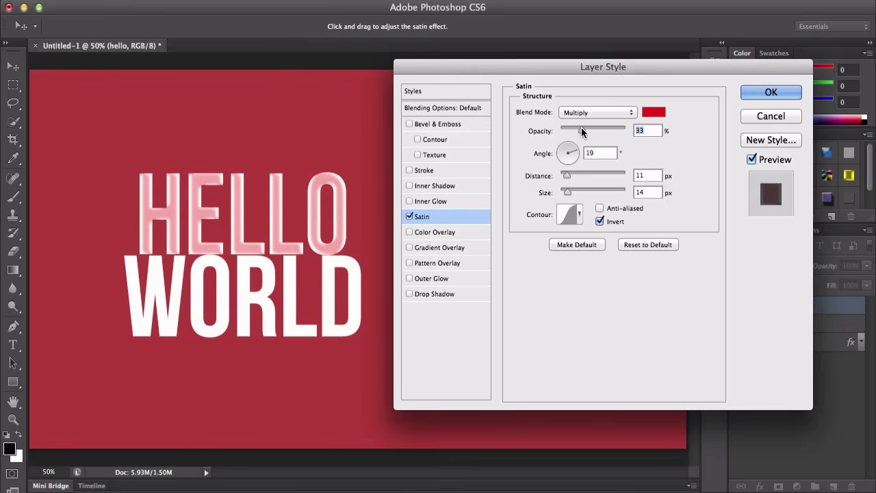
pyautogui.click(565, 158)
pyautogui.moveTo(565, 158)
pyautogui.mouseDown()
pyautogui.moveTo(563, 148)
pyautogui.moveTo(586, 175)
pyautogui.moveTo(619, 171)
pyautogui.moveTo(576, 171)
pyautogui.moveTo(599, 189)
pyautogui.moveTo(562, 189)
pyautogui.mouseUp()
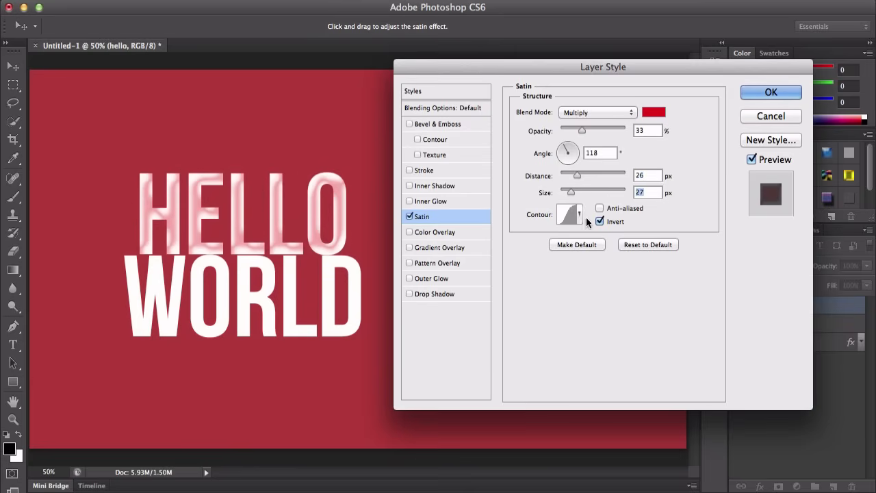
# Step: Edit the satin contour curve into a custom wavy shape in the Contour Editor
pyautogui.click(571, 216)
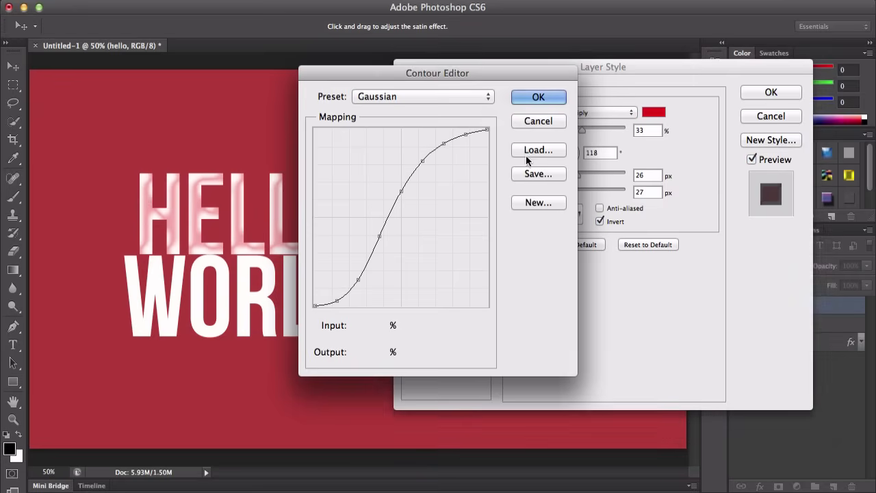
pyautogui.moveTo(403, 192); pyautogui.dragTo(421, 212)
pyautogui.moveTo(444, 143); pyautogui.dragTo(433, 184)
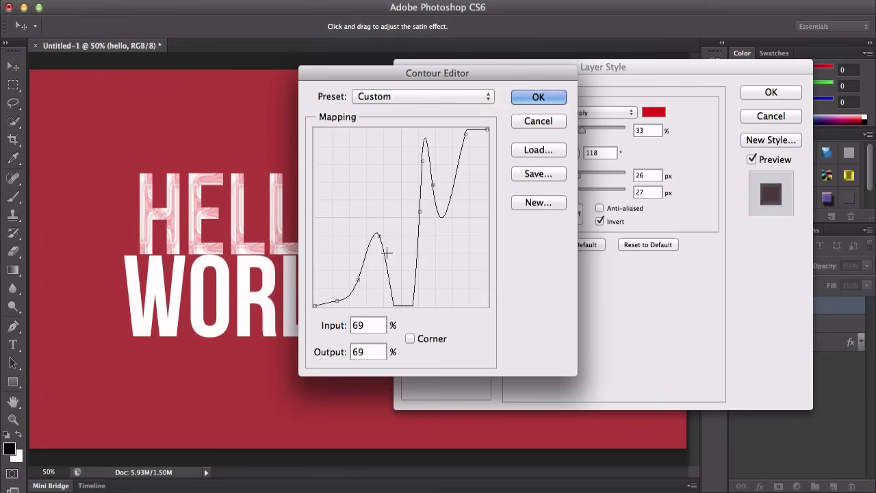
pyautogui.moveTo(377, 236); pyautogui.dragTo(378, 245)
pyautogui.click(537, 127)
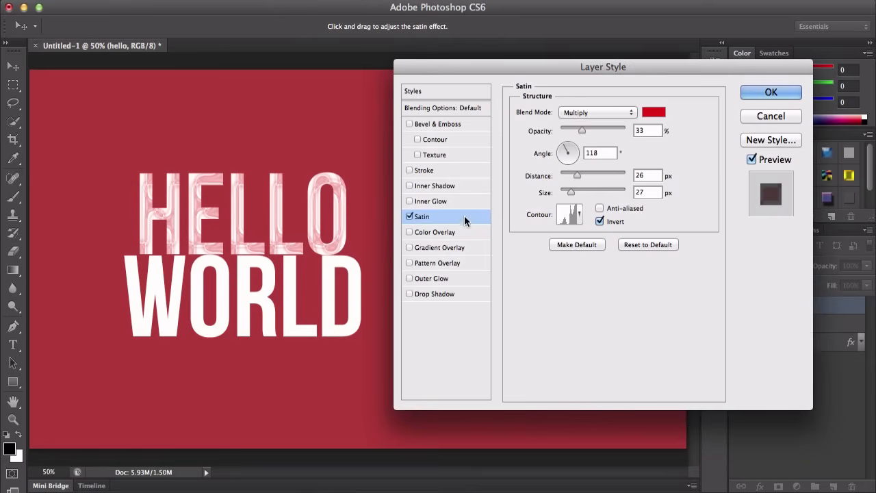
# Step: Reset the satin effect to its defaults and disable it
pyautogui.click(640, 245)
pyautogui.click(410, 216)
# Step: Enable Color Overlay and set its colour to yellow fffc00
pyautogui.click(435, 232)
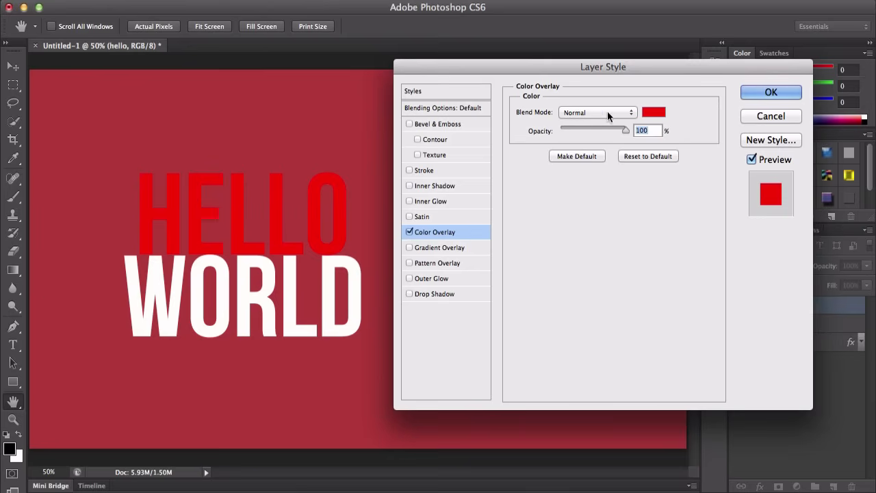
pyautogui.click(573, 114)
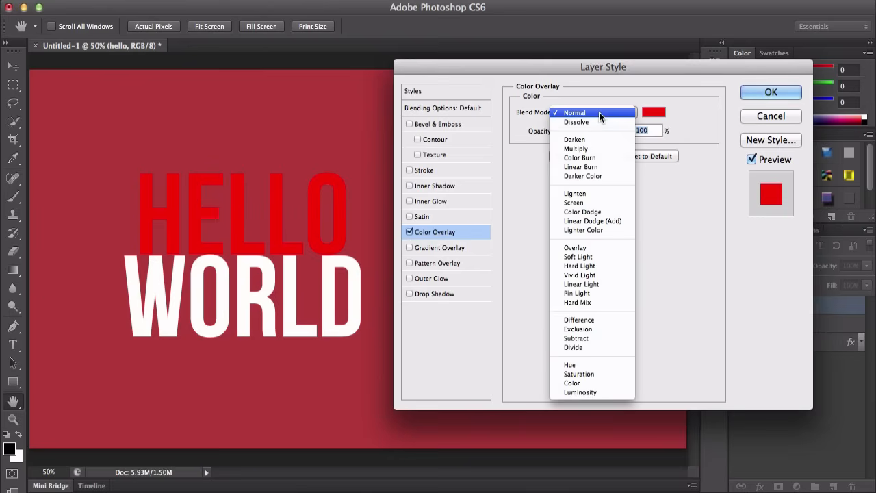
pyautogui.click(643, 95)
pyautogui.click(654, 115)
pyautogui.moveTo(446, 234); pyautogui.dragTo(450, 265)
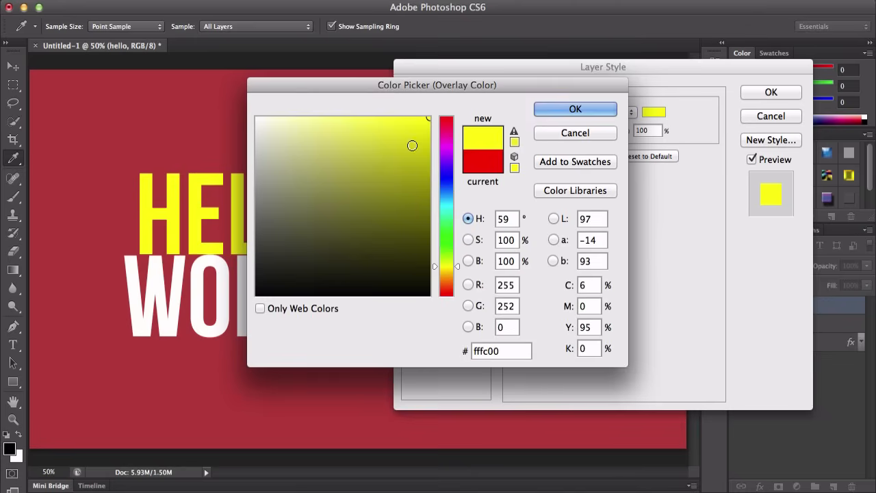
pyautogui.click(582, 108)
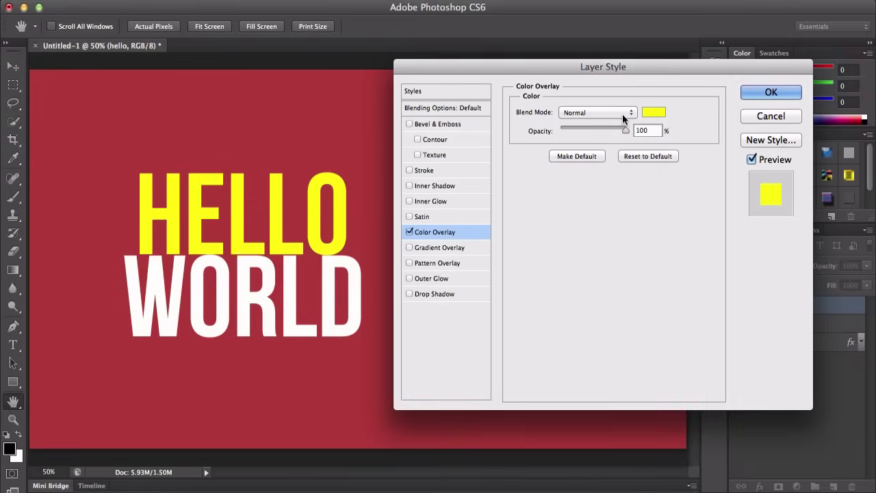
# Step: Try the Dissolve, Multiply, Lighten, Screen and Linear Light blend modes for the colour overlay, returning to Normal
pyautogui.click(618, 112)
pyautogui.click(611, 112)
pyautogui.click(606, 109)
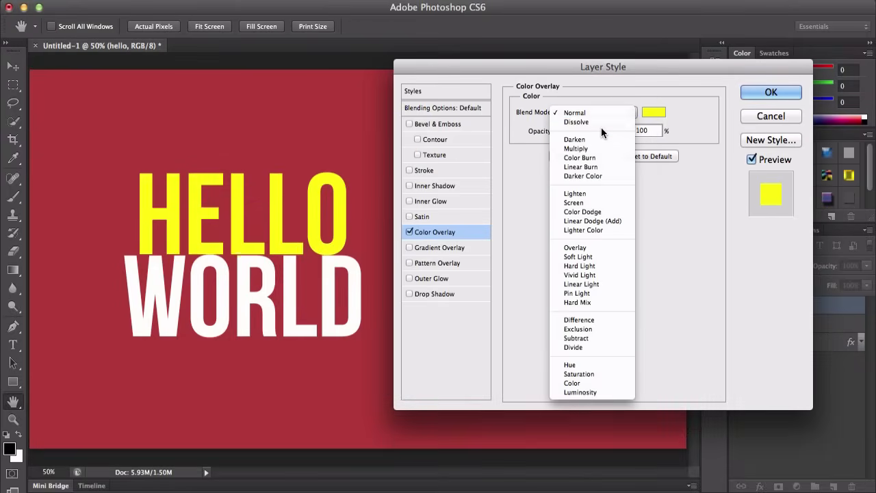
pyautogui.click(599, 122)
pyautogui.click(595, 113)
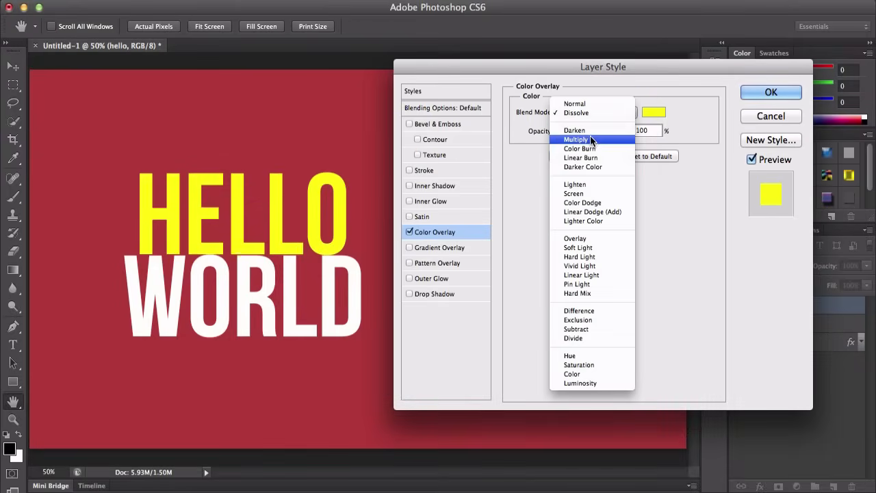
pyautogui.click(590, 136)
pyautogui.click(590, 109)
pyautogui.click(589, 157)
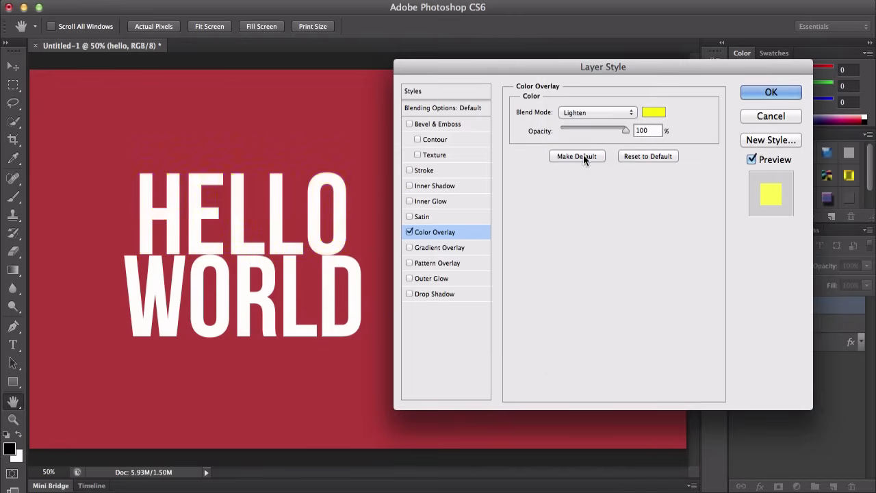
pyautogui.moveTo(619, 130)
pyautogui.mouseDown()
pyautogui.moveTo(600, 129)
pyautogui.moveTo(625, 129)
pyautogui.mouseUp()
pyautogui.click(609, 113)
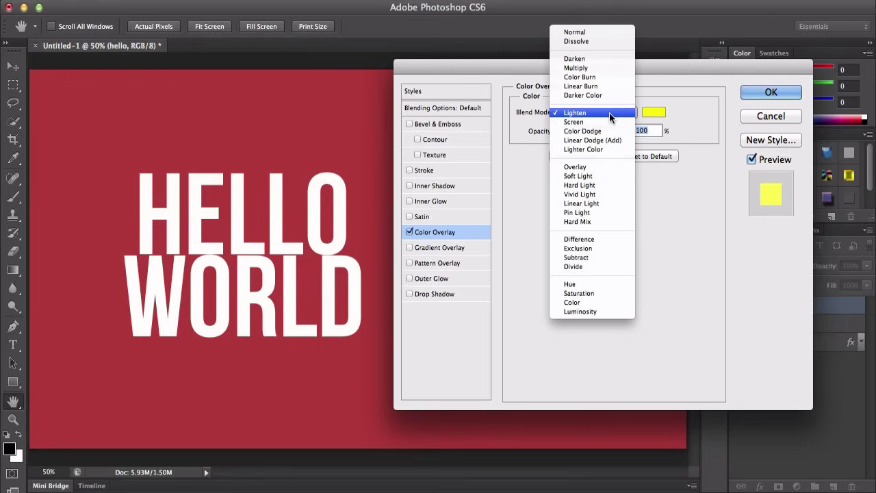
pyautogui.click(605, 121)
pyautogui.click(606, 111)
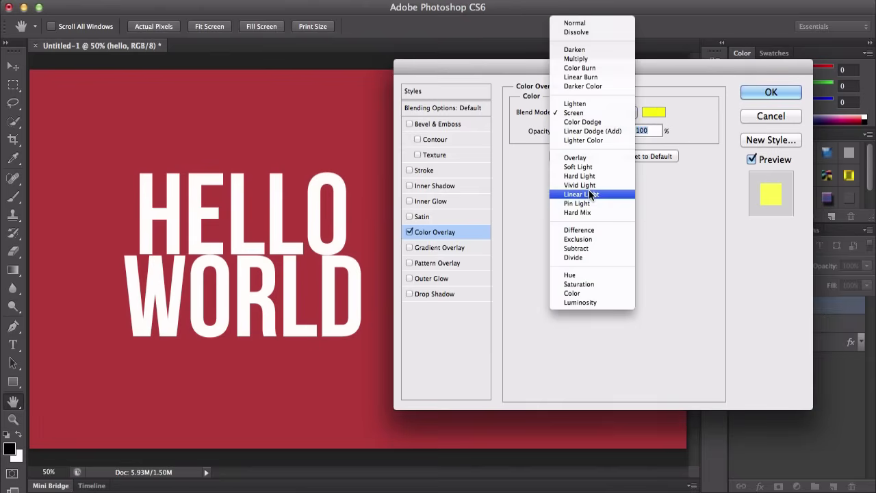
pyautogui.click(589, 193)
pyautogui.click(608, 114)
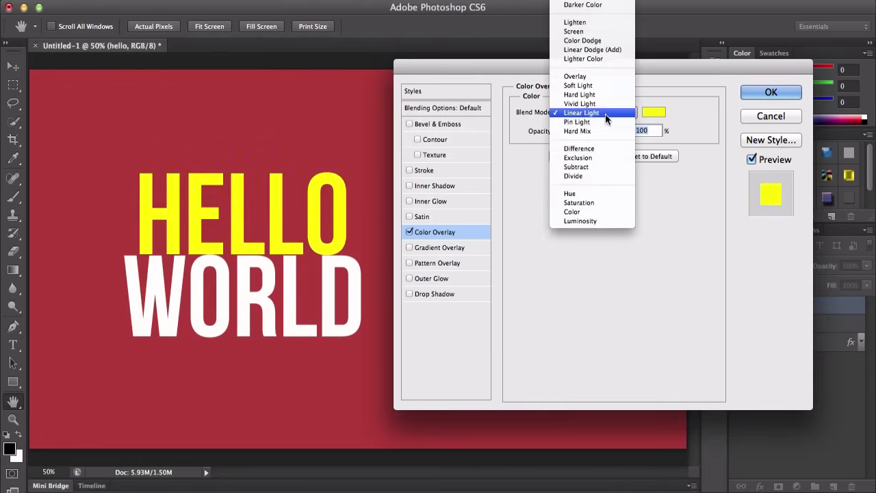
pyautogui.click(582, 4)
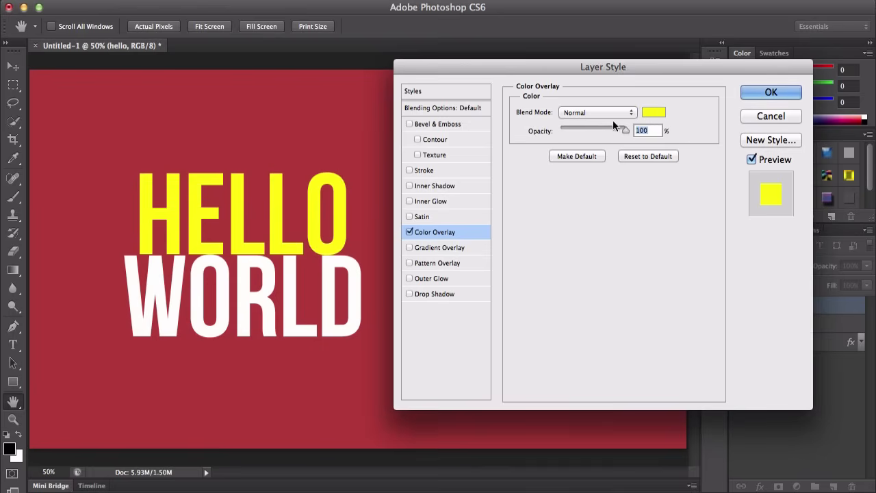
# Step: Reset the colour overlay to defaults and disable it
pyautogui.moveTo(622, 129)
pyautogui.mouseDown()
pyautogui.moveTo(583, 126)
pyautogui.moveTo(628, 128)
pyautogui.mouseUp()
pyautogui.click(635, 157)
pyautogui.click(409, 232)
# Step: Enable the Gradient Overlay effect
pyautogui.click(453, 248)
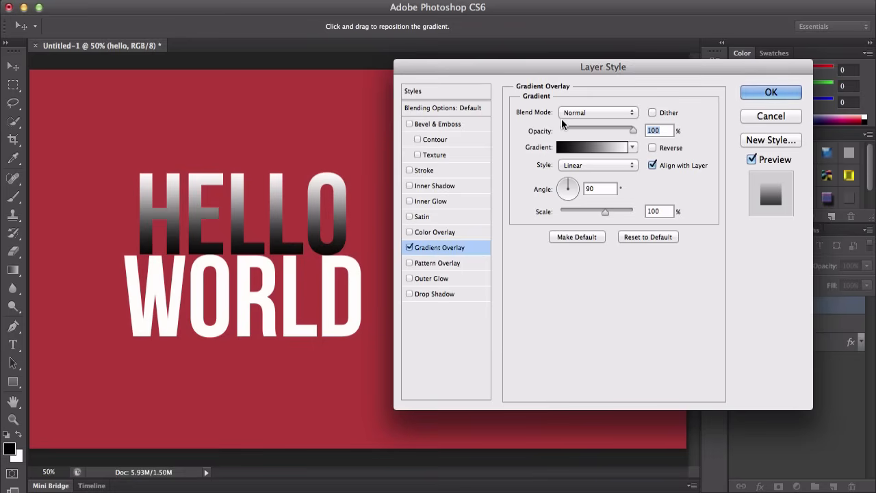
pyautogui.click(580, 114)
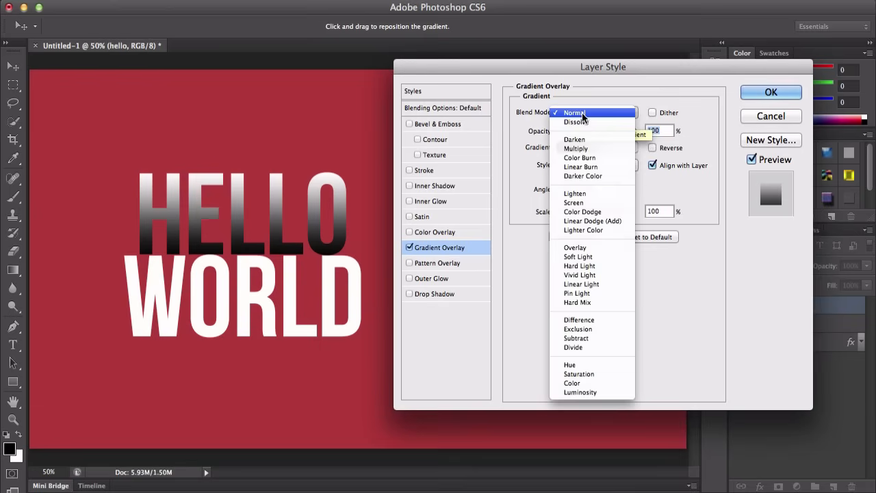
pyautogui.click(582, 113)
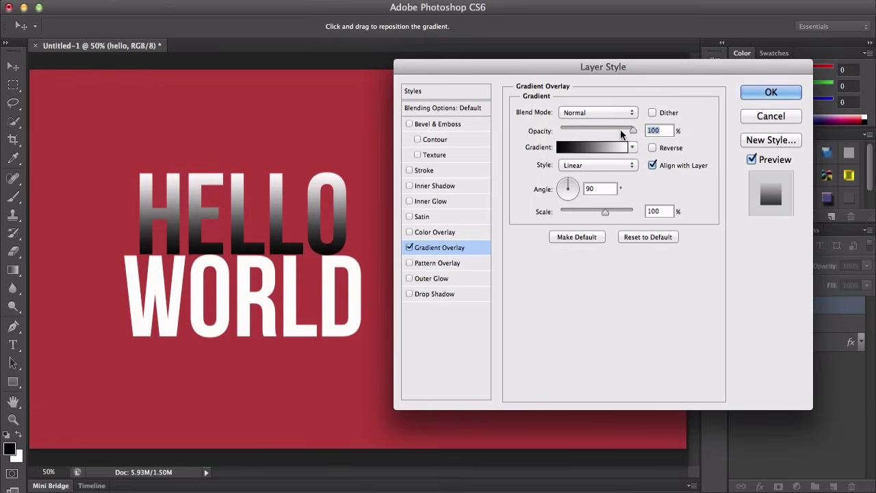
pyautogui.moveTo(636, 130)
pyautogui.mouseDown()
pyautogui.moveTo(587, 127)
pyautogui.moveTo(635, 129)
pyautogui.mouseUp()
# Step: Open the gradient editor for the overlay and close it without changes
pyautogui.click(592, 145)
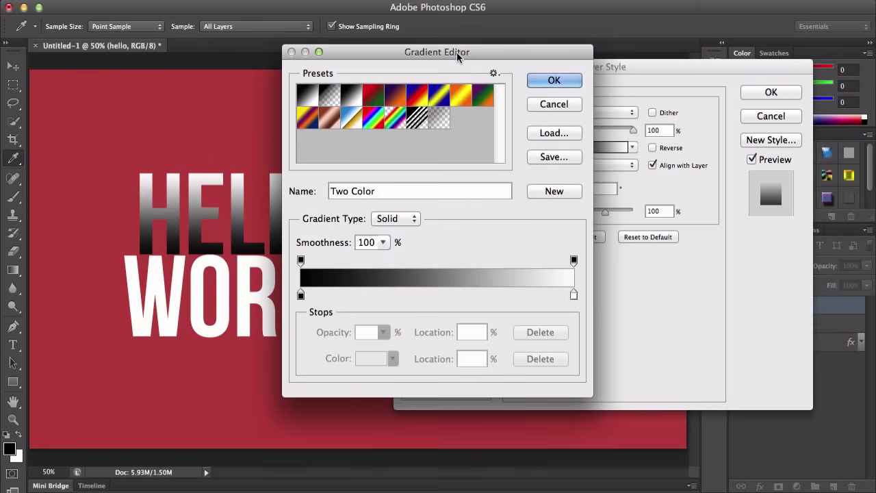
pyautogui.moveTo(457, 52); pyautogui.dragTo(476, 64)
pyautogui.click(558, 117)
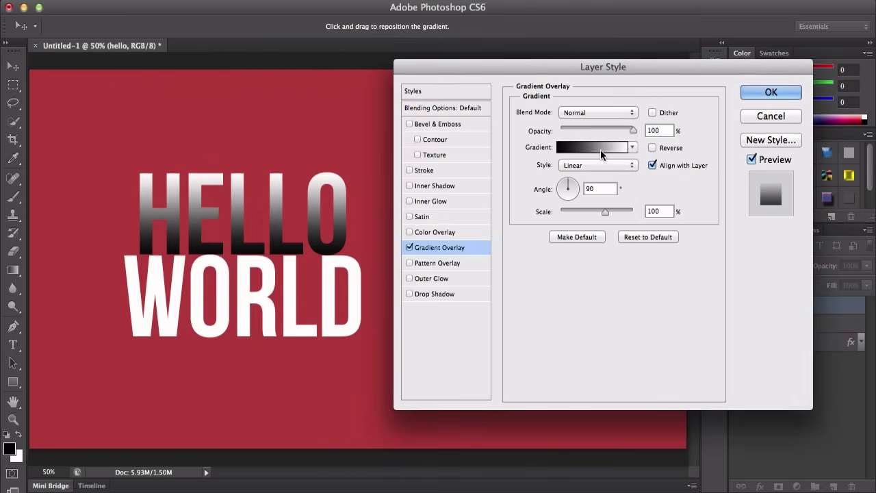
pyautogui.click(601, 148)
pyautogui.click(575, 119)
# Step: Apply the Red, Green preset gradient to the overlay
pyautogui.click(633, 147)
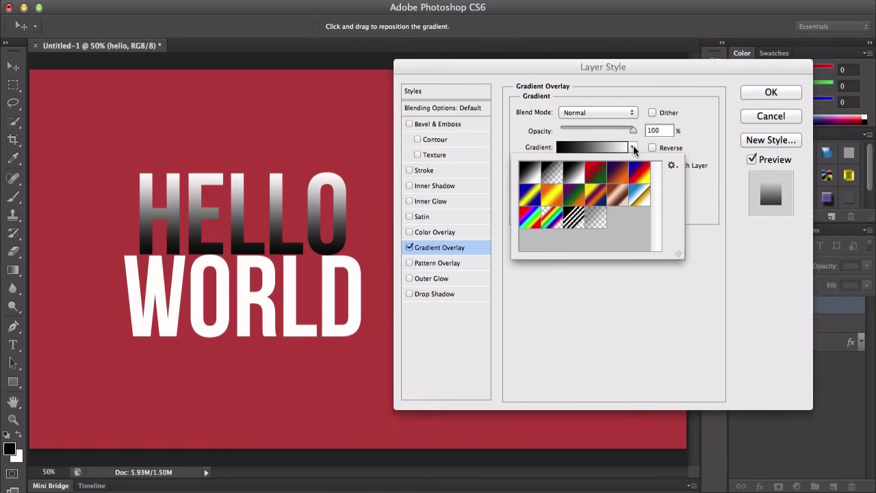
pyautogui.click(634, 148)
pyautogui.click(634, 148)
pyautogui.click(635, 146)
pyautogui.click(633, 147)
pyautogui.click(589, 174)
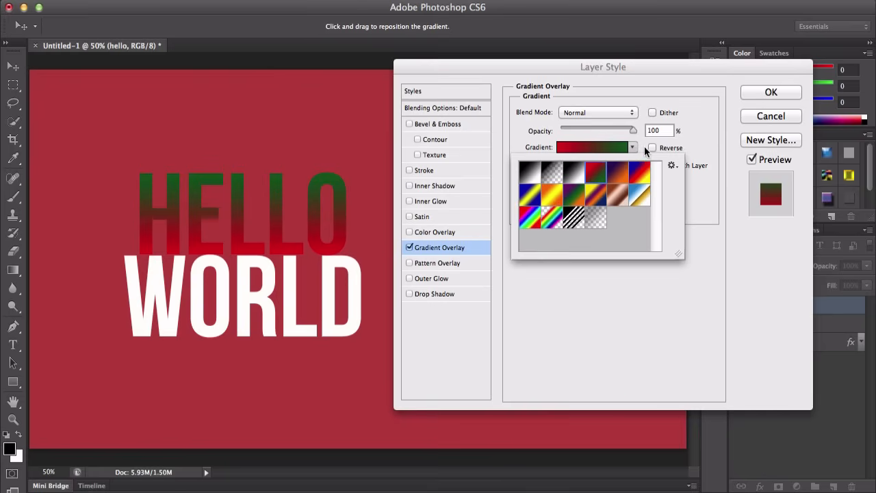
pyautogui.click(644, 146)
# Step: Open the gradient editor to examine the overlay gradient's settings
pyautogui.click(590, 147)
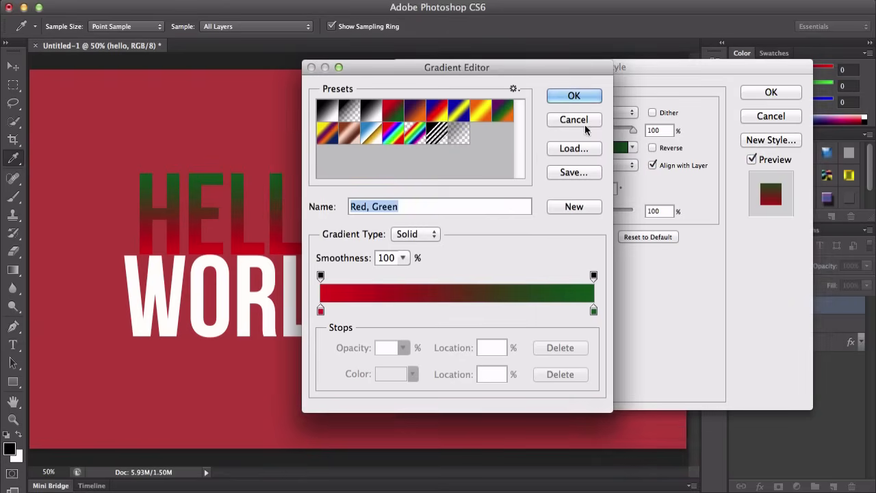
pyautogui.click(574, 120)
pyautogui.click(597, 149)
pyautogui.click(578, 120)
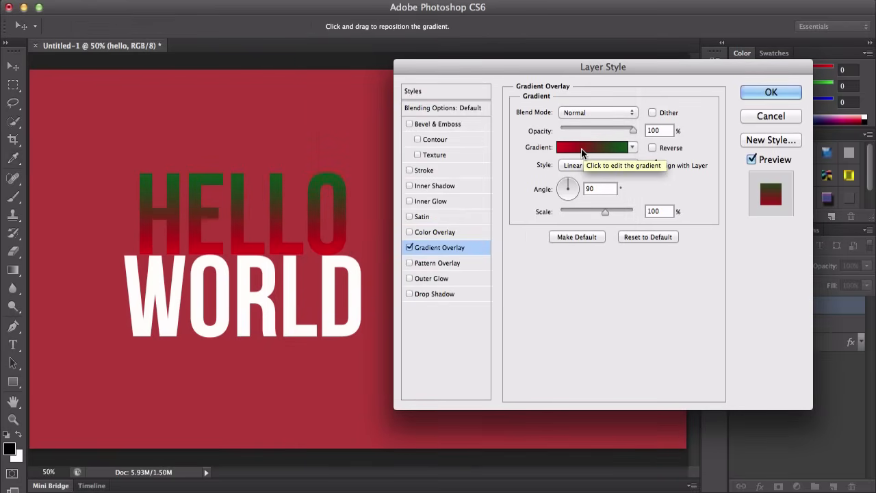
pyautogui.click(582, 152)
pyautogui.click(574, 148)
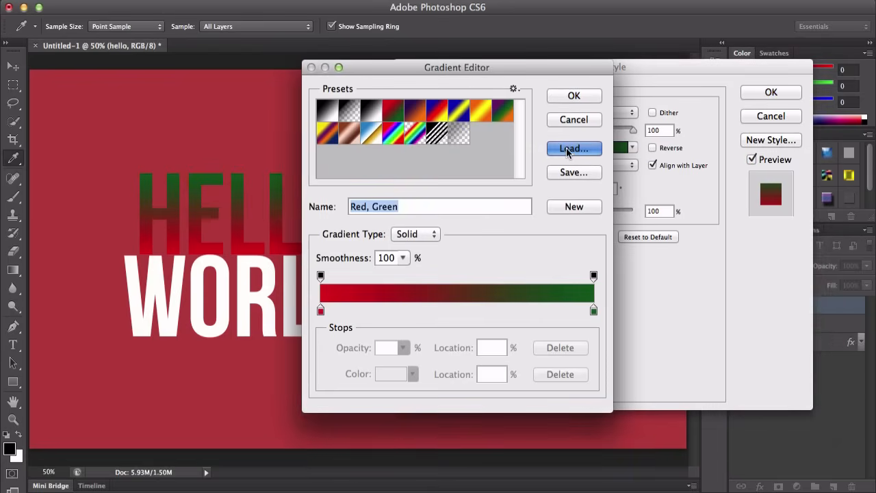
pyautogui.click(584, 369)
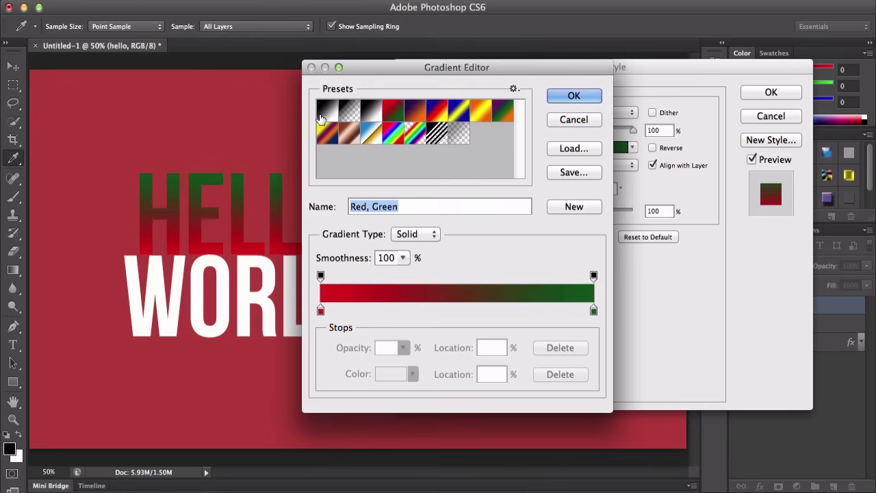
pyautogui.moveTo(379, 75); pyautogui.dragTo(481, 69)
# Step: Pick the Foreground to Background preset in the gradient editor and check the gradient type options
pyautogui.click(457, 113)
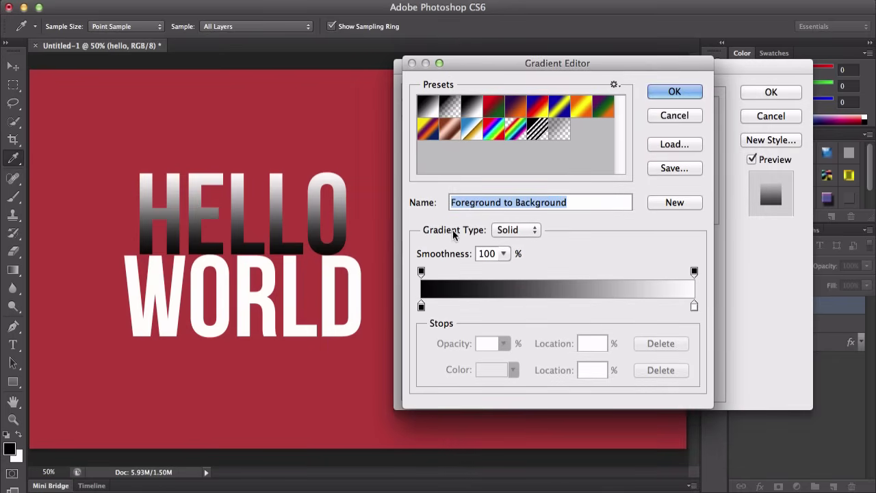
pyautogui.click(512, 230)
pyautogui.click(541, 221)
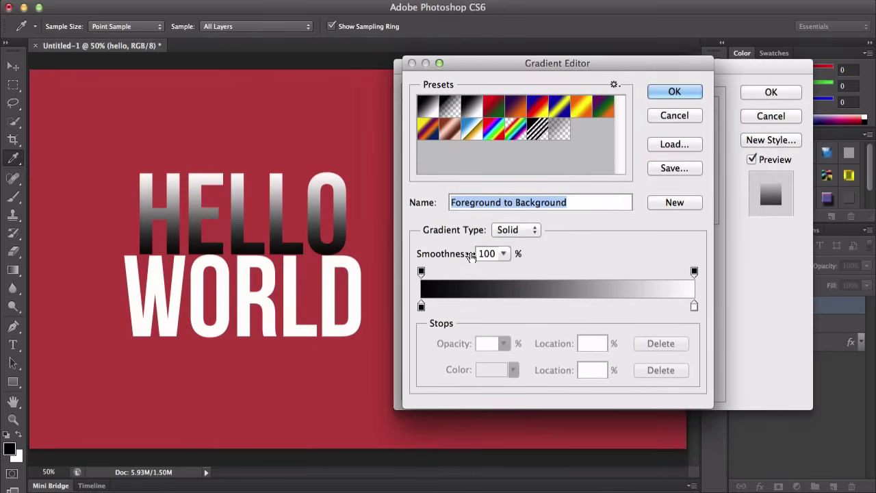
# Step: Try adjusting the gradient's Smoothness slider
pyautogui.click(503, 254)
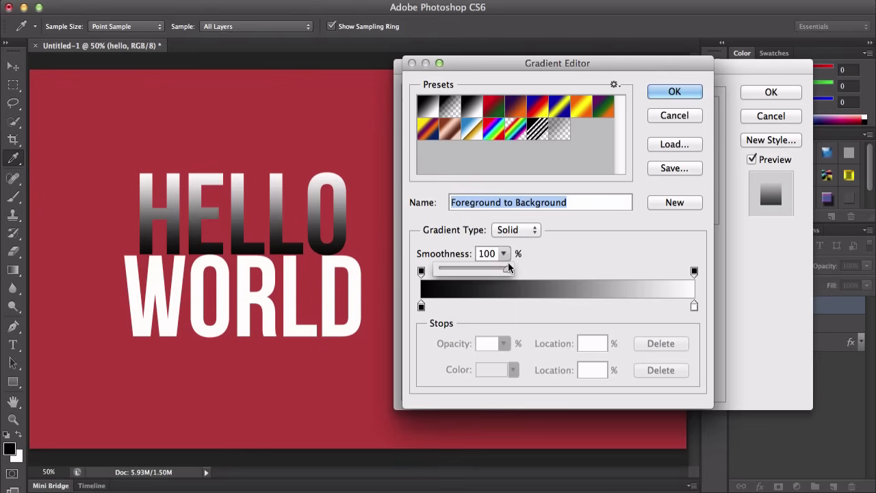
pyautogui.moveTo(472, 269); pyautogui.dragTo(524, 274)
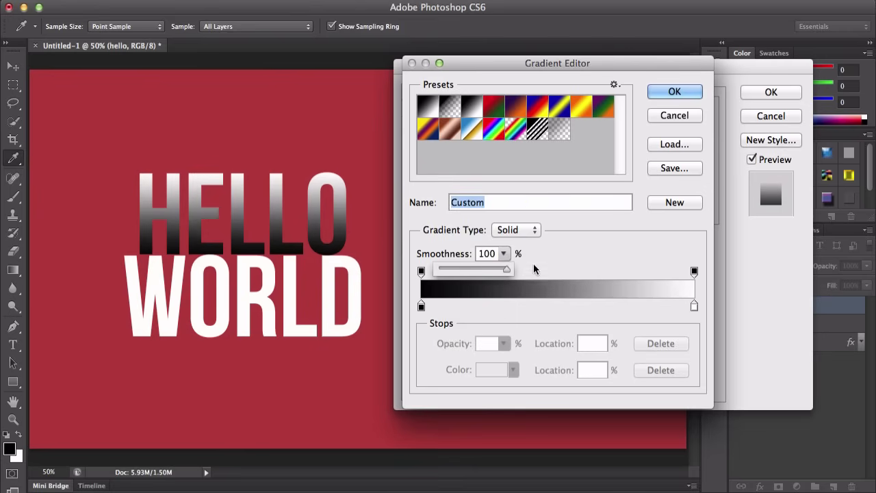
pyautogui.click(569, 257)
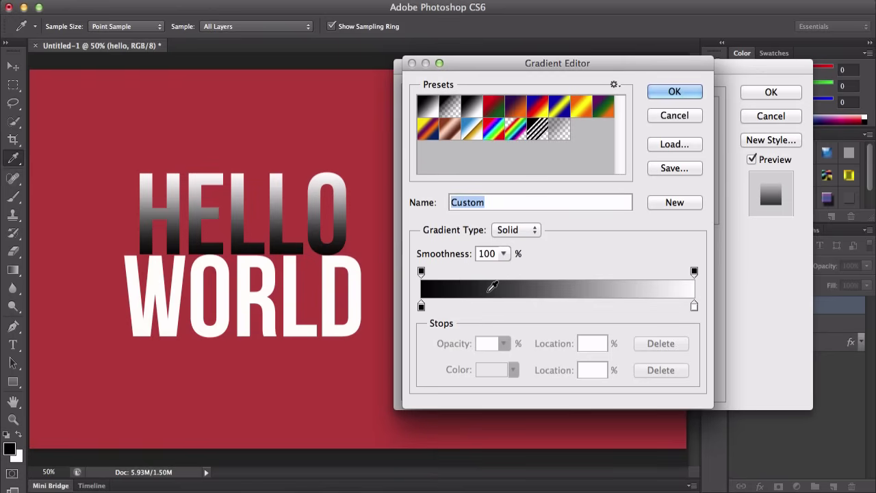
# Step: Set the gradient's left color stop to a bright magenta (e92ef5) in the color picker
pyautogui.click(421, 307)
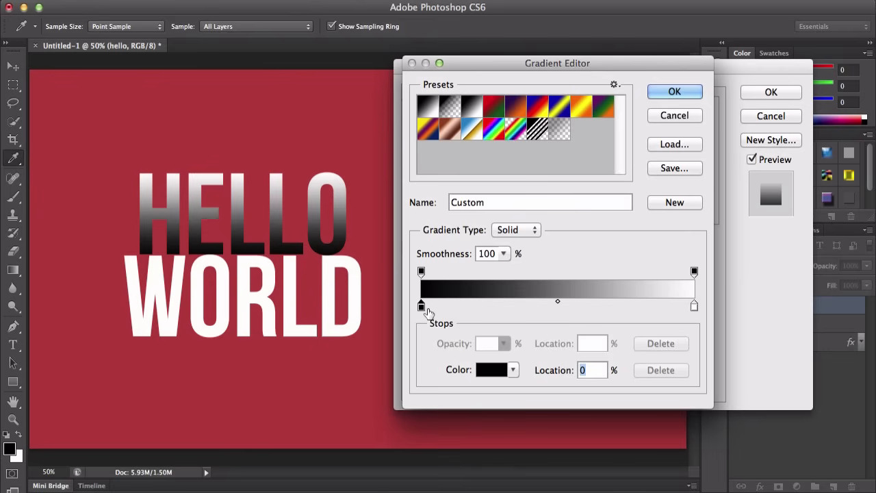
pyautogui.click(491, 373)
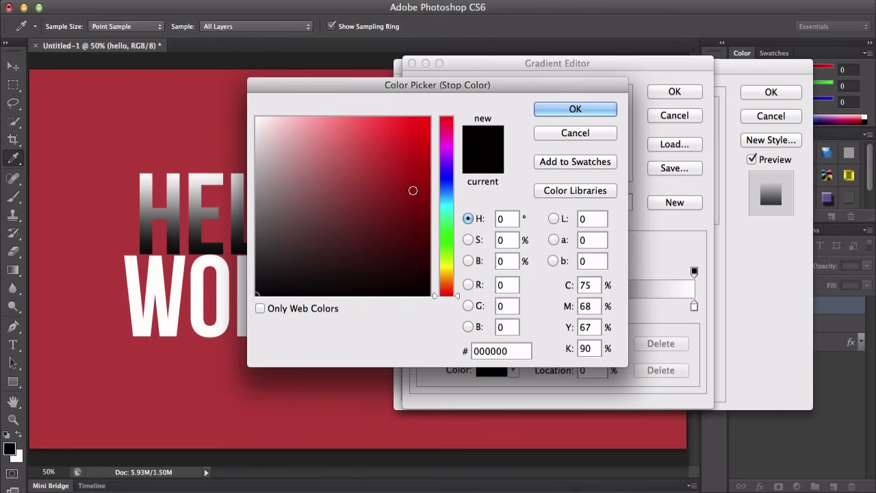
pyautogui.click(388, 149)
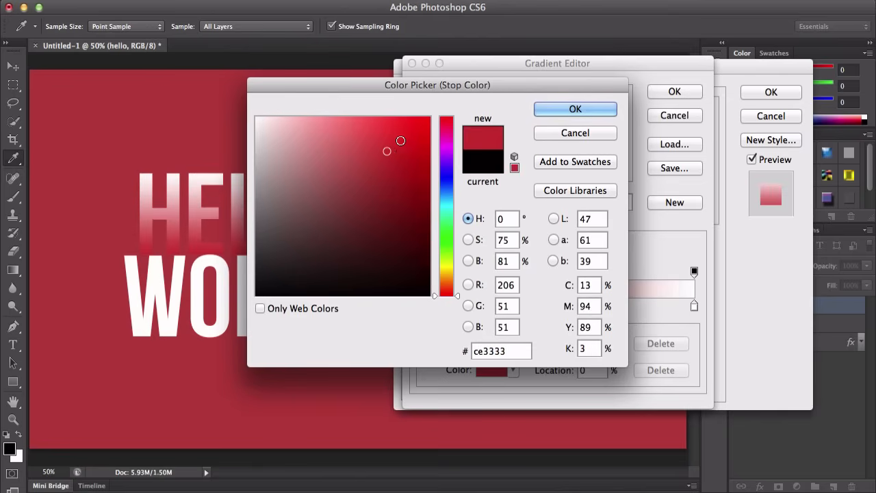
pyautogui.click(380, 132)
pyautogui.click(378, 127)
pyautogui.click(375, 126)
pyautogui.click(375, 124)
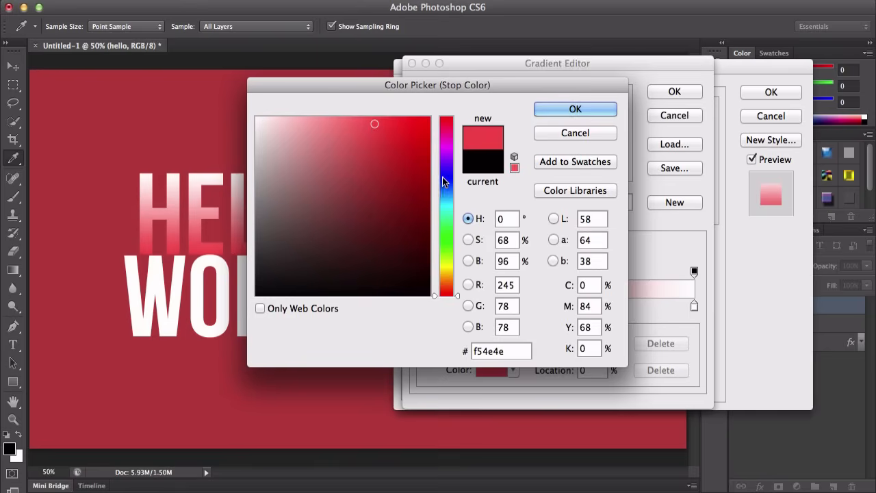
pyautogui.moveTo(444, 182)
pyautogui.mouseDown()
pyautogui.moveTo(447, 216)
pyautogui.moveTo(447, 149)
pyautogui.mouseUp()
pyautogui.click(397, 124)
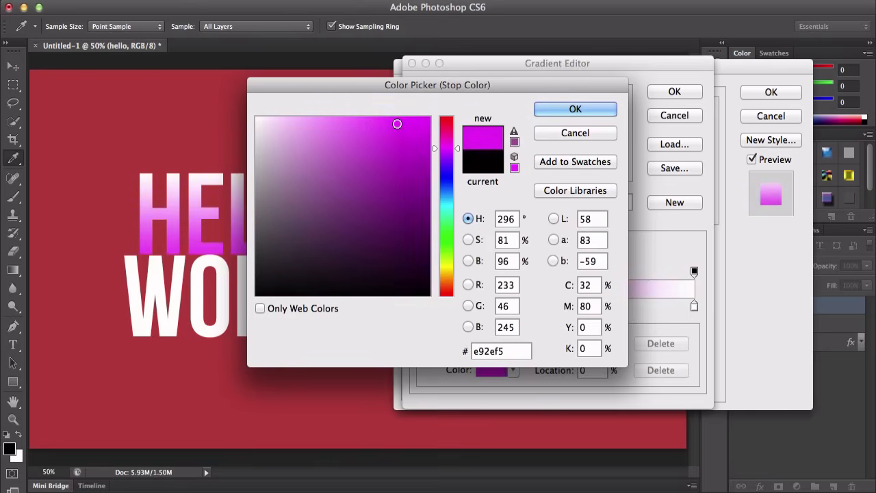
pyautogui.click(579, 111)
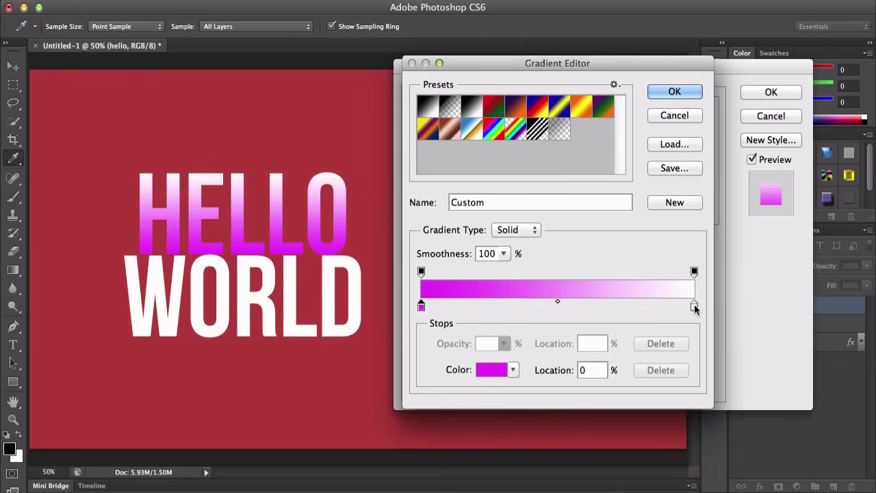
# Step: Set the gradient's right color stop to a dark purple (882e83) in the color picker
pyautogui.click(695, 306)
pyautogui.click(496, 371)
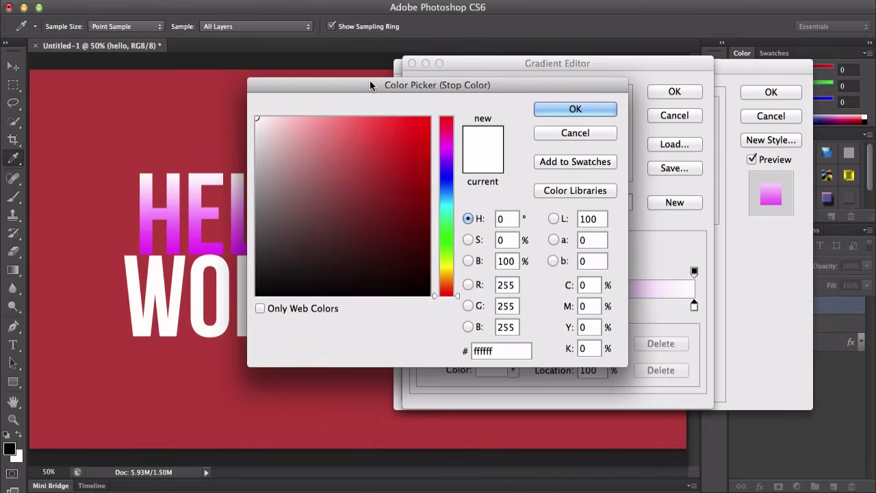
pyautogui.moveTo(372, 85); pyautogui.dragTo(500, 113)
pyautogui.moveTo(580, 192); pyautogui.dragTo(569, 176)
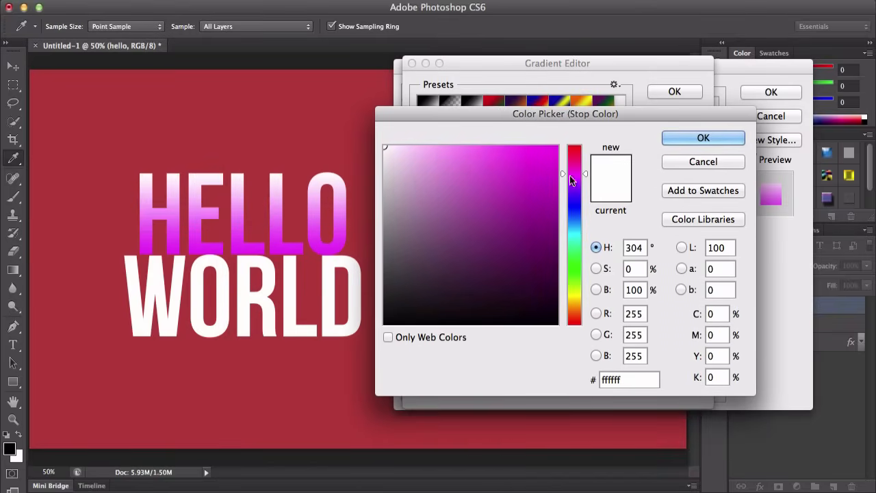
pyautogui.click(541, 162)
pyautogui.click(537, 187)
pyautogui.click(496, 217)
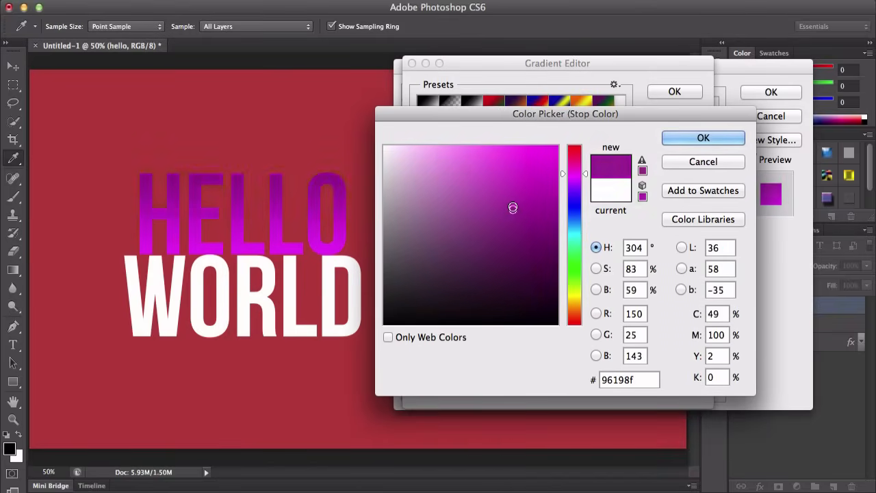
pyautogui.click(513, 178)
pyautogui.click(499, 228)
pyautogui.click(499, 230)
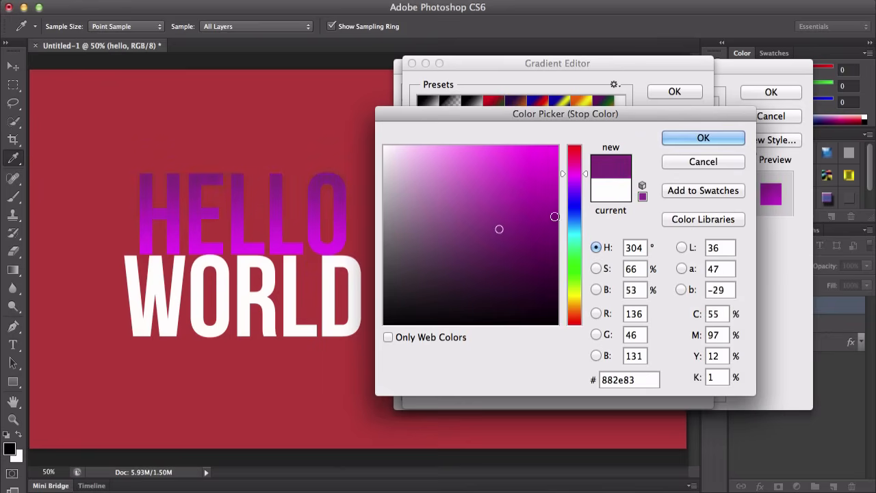
pyautogui.click(705, 138)
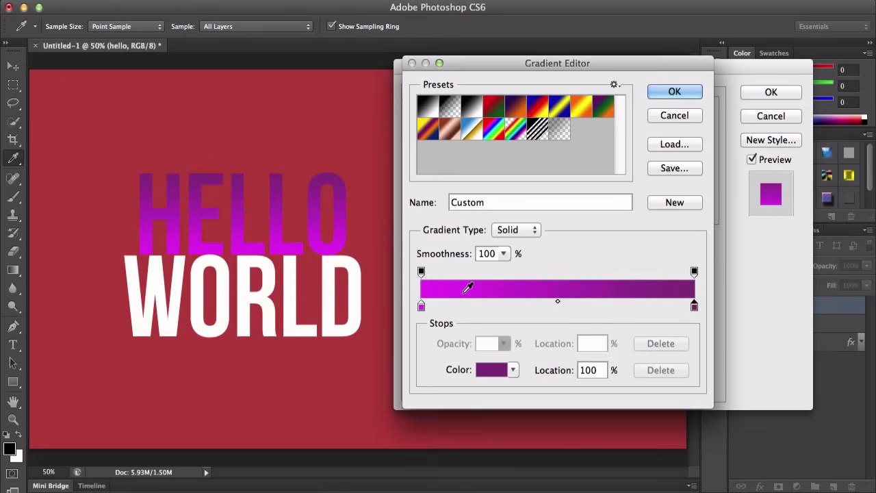
# Step: Rearrange the color stops along the gradient bar, swapping the magenta and purple ends back and forth
pyautogui.moveTo(424, 305); pyautogui.dragTo(546, 313)
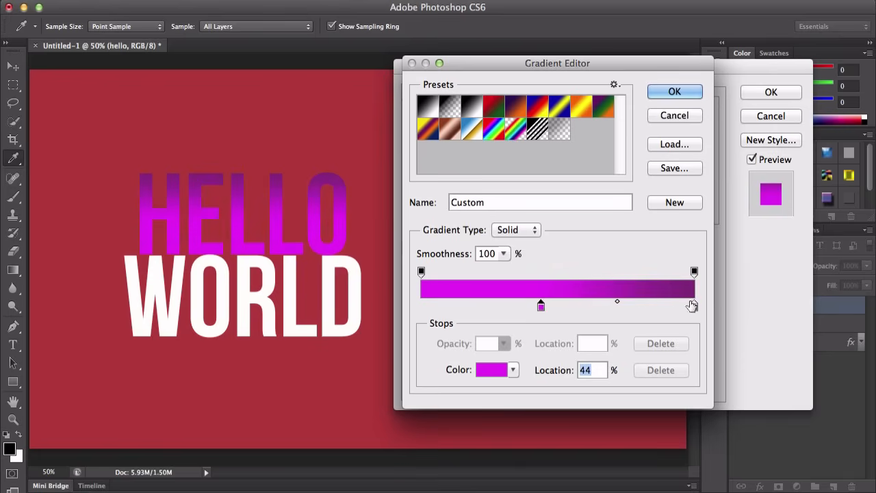
pyautogui.moveTo(693, 306); pyautogui.dragTo(421, 307)
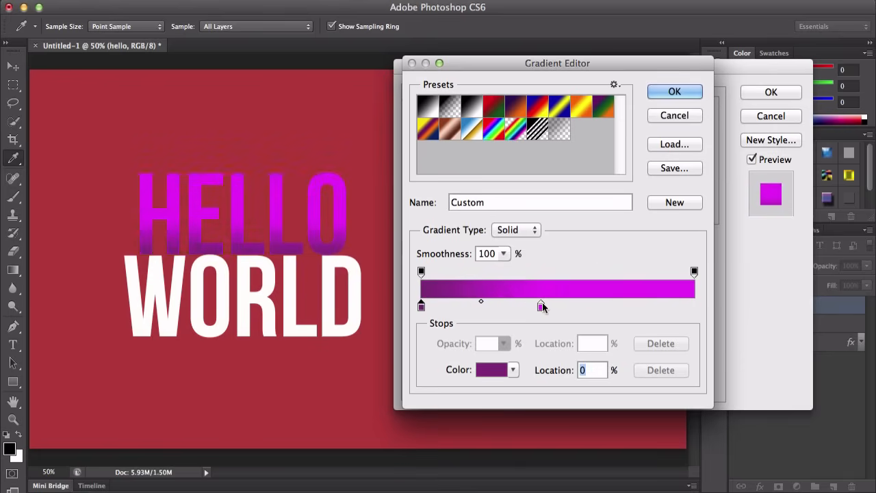
pyautogui.moveTo(542, 306); pyautogui.dragTo(696, 306)
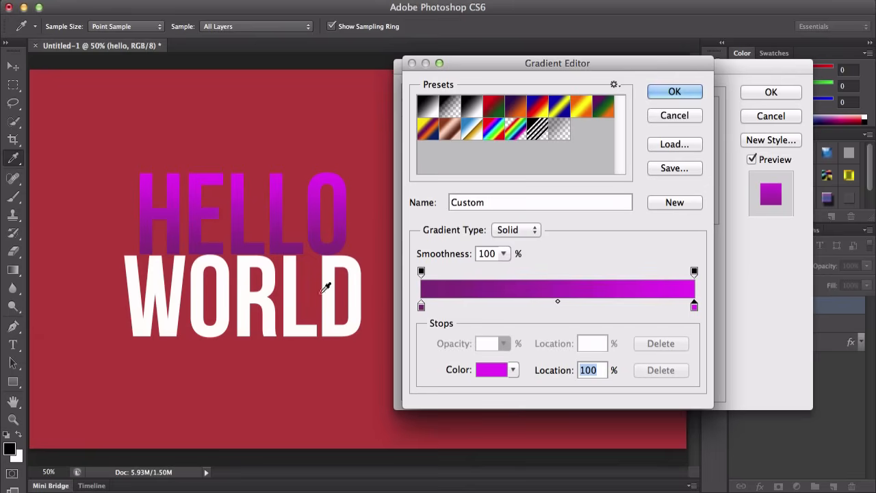
pyautogui.moveTo(421, 307); pyautogui.dragTo(578, 307)
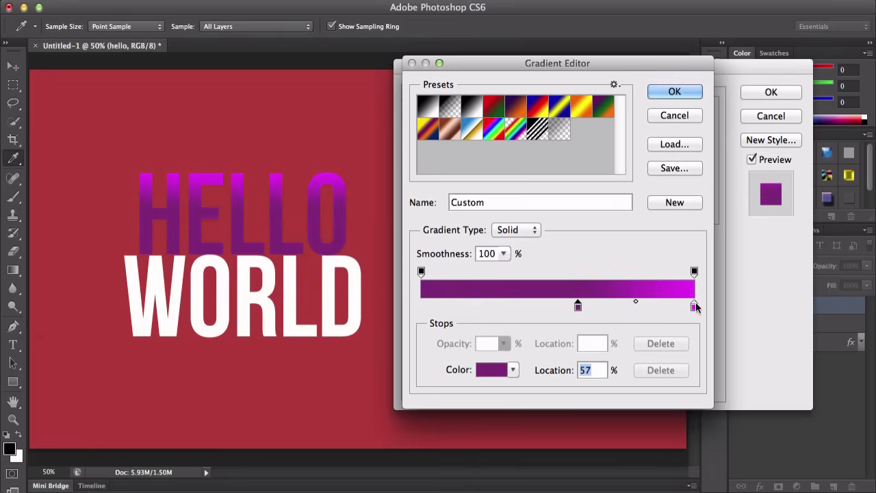
pyautogui.moveTo(694, 306); pyautogui.dragTo(421, 306)
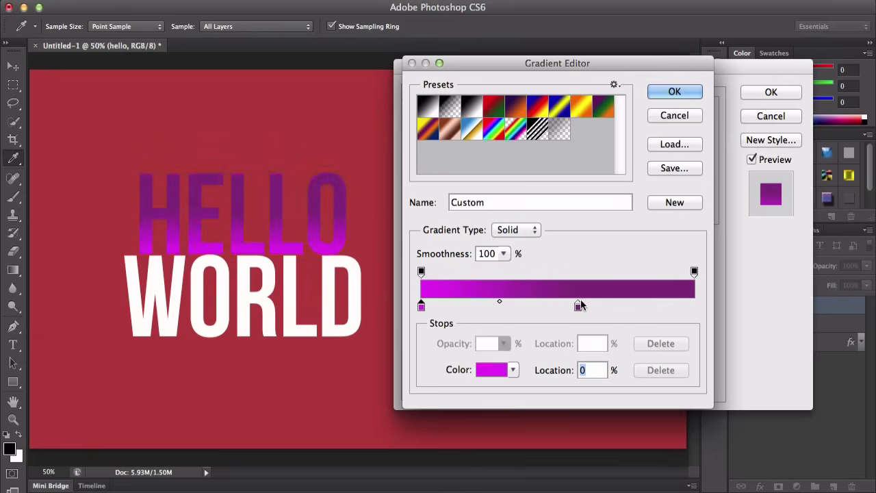
pyautogui.moveTo(579, 306); pyautogui.dragTo(695, 306)
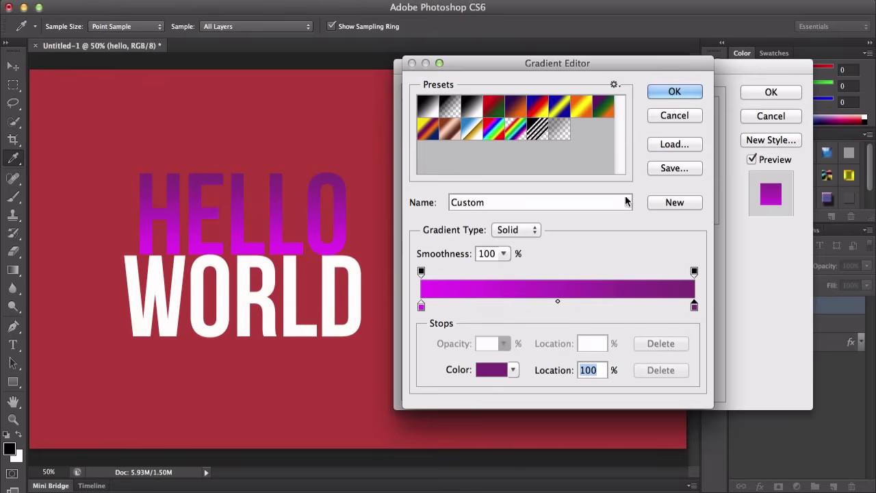
# Step: Add the magenta-to-purple gradient as a new preset and reselect it from the presets
pyautogui.click(679, 202)
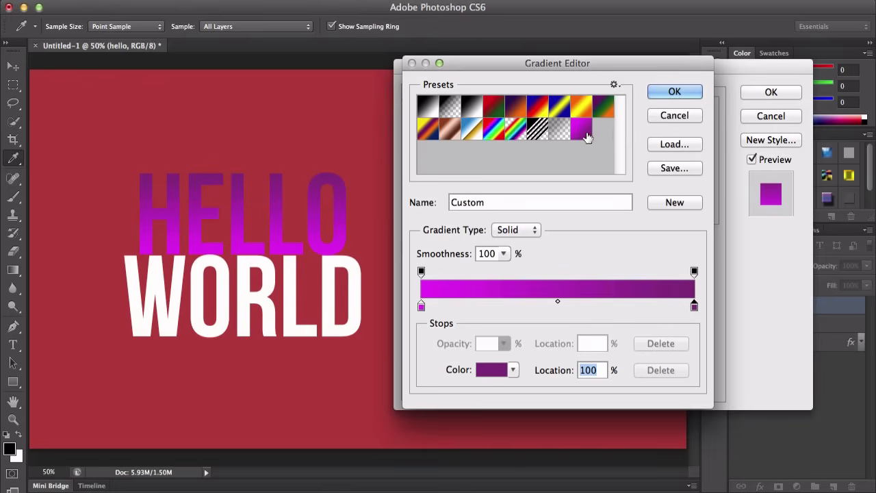
pyautogui.click(561, 137)
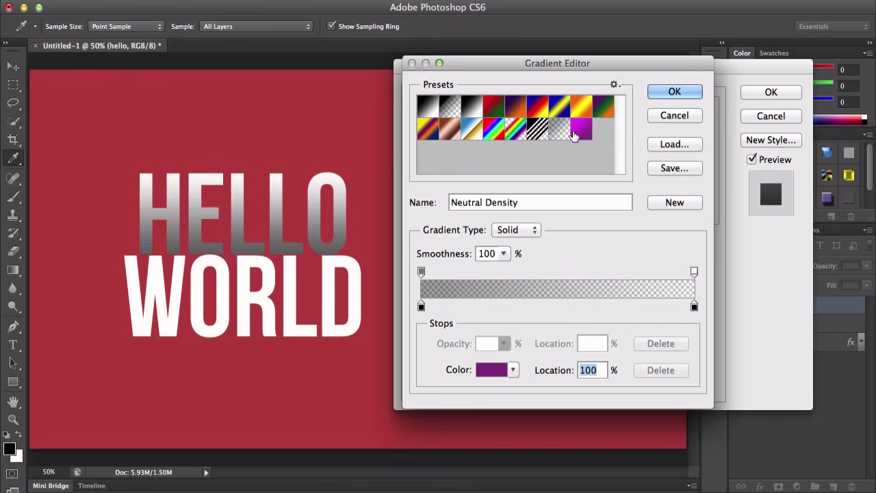
pyautogui.click(430, 108)
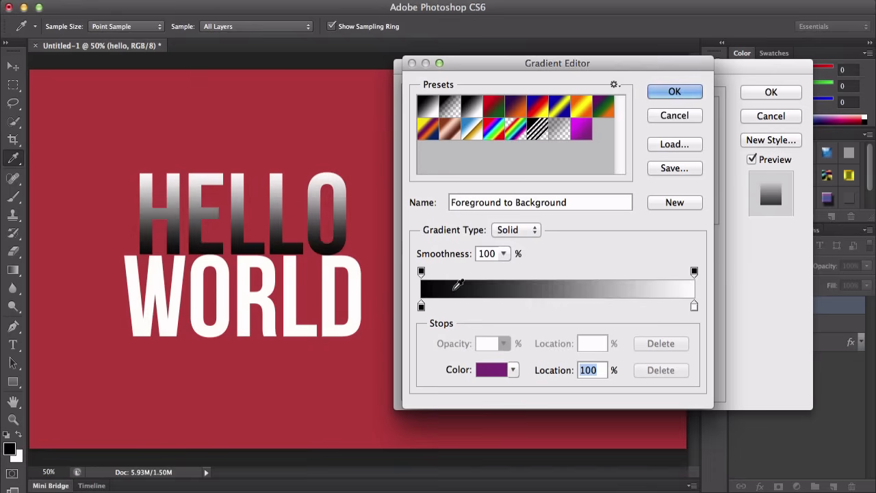
pyautogui.click(491, 368)
pyautogui.click(705, 163)
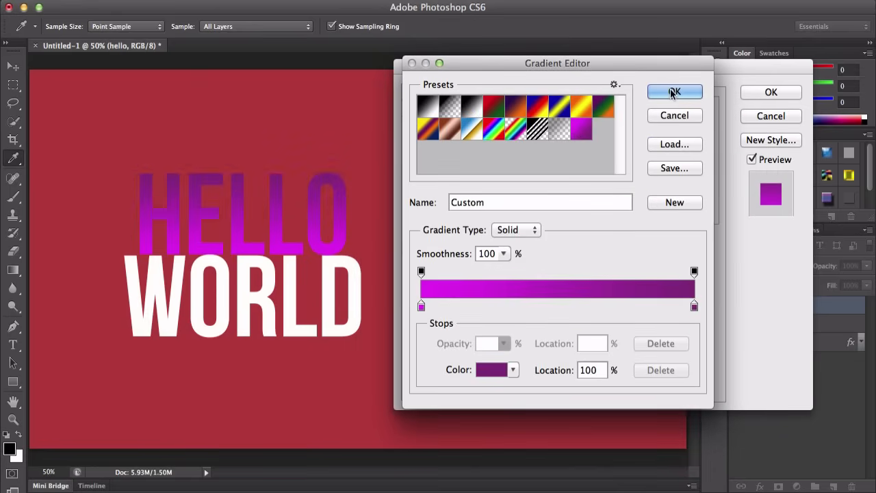
# Step: Save the gradient presets as Untitled Gradients in the Photoshop Gradients presets folder and close the gradient editor
pyautogui.click(673, 168)
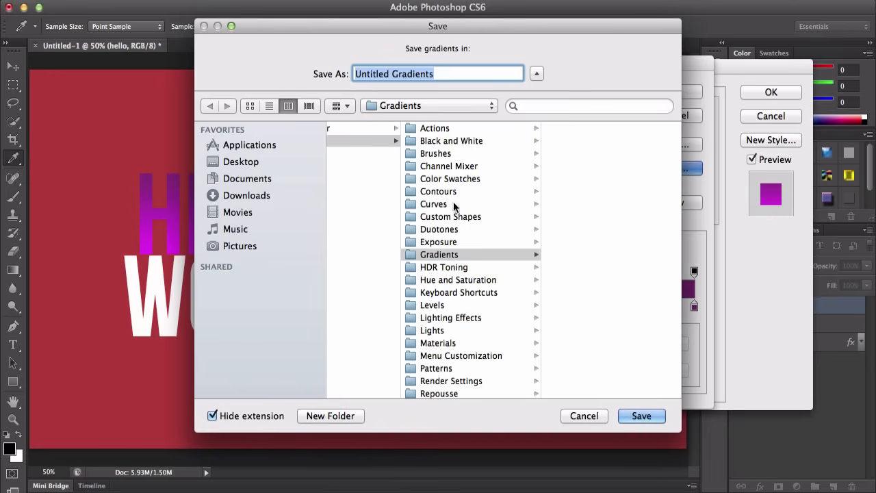
pyautogui.hscroll(-10, 452, 254)
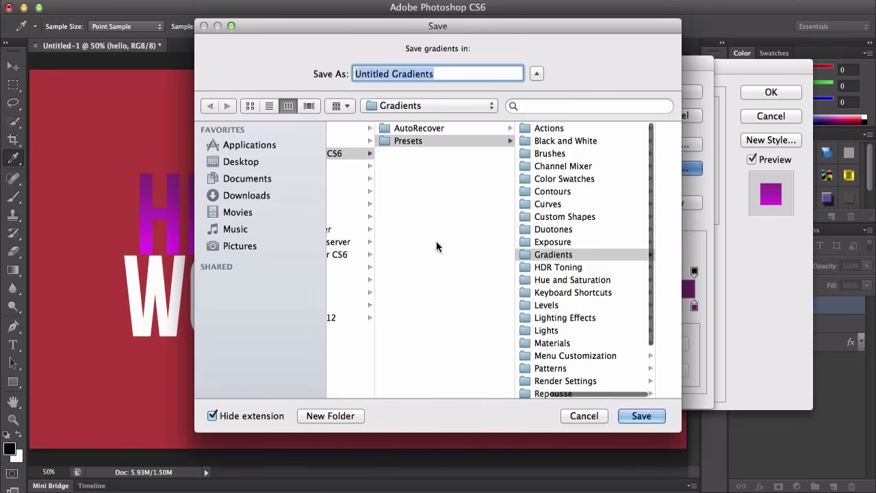
pyautogui.hscroll(-10, 419, 147)
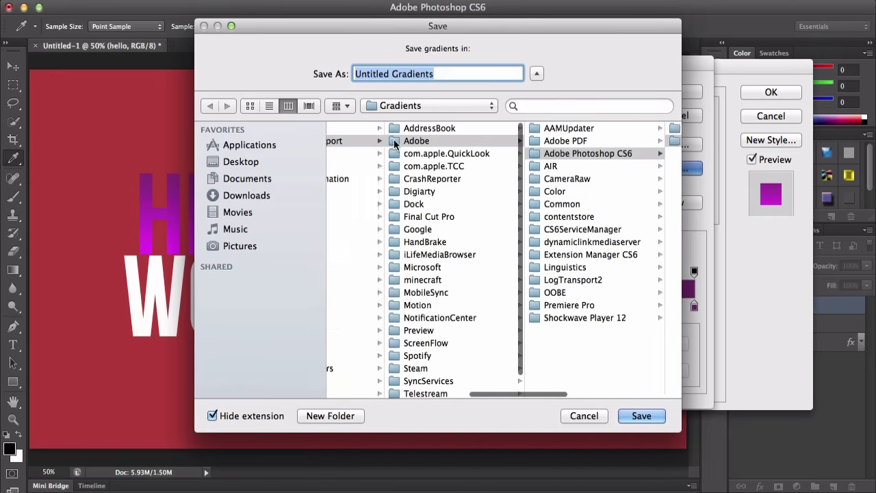
pyautogui.hscroll(-5, 416, 149)
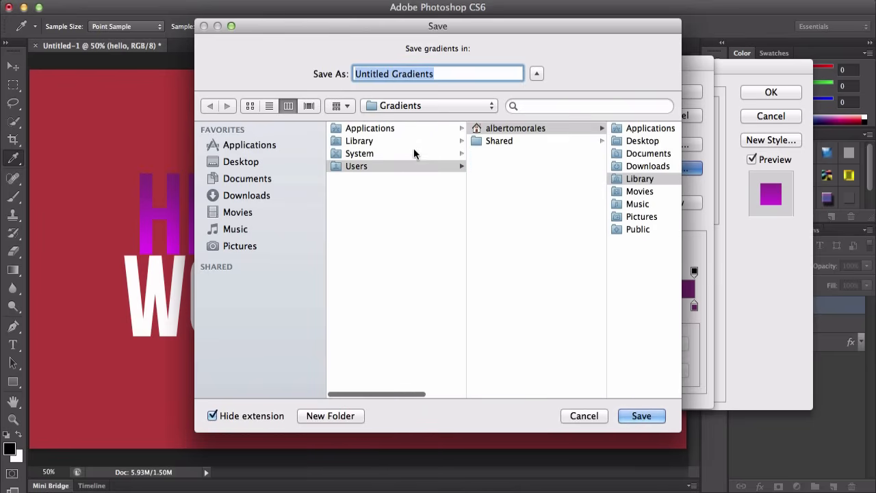
pyautogui.hscroll(10, 415, 151)
pyautogui.hscroll(15, 519, 177)
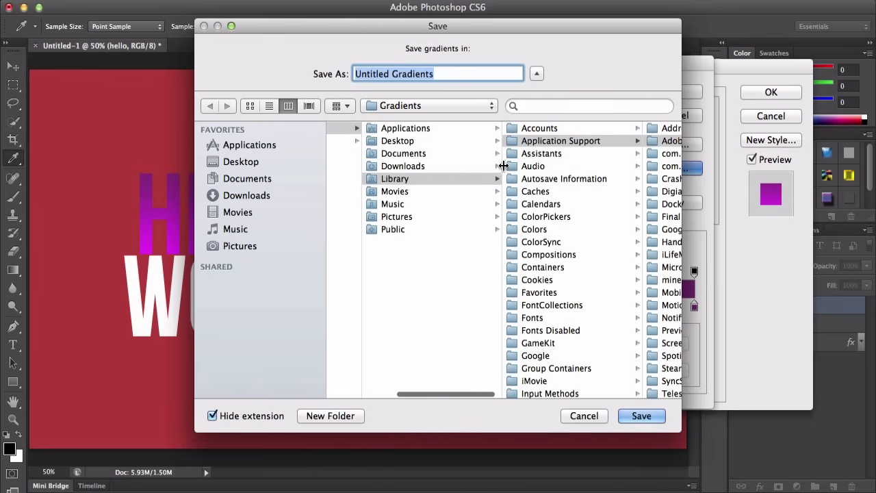
pyautogui.hscroll(10, 476, 154)
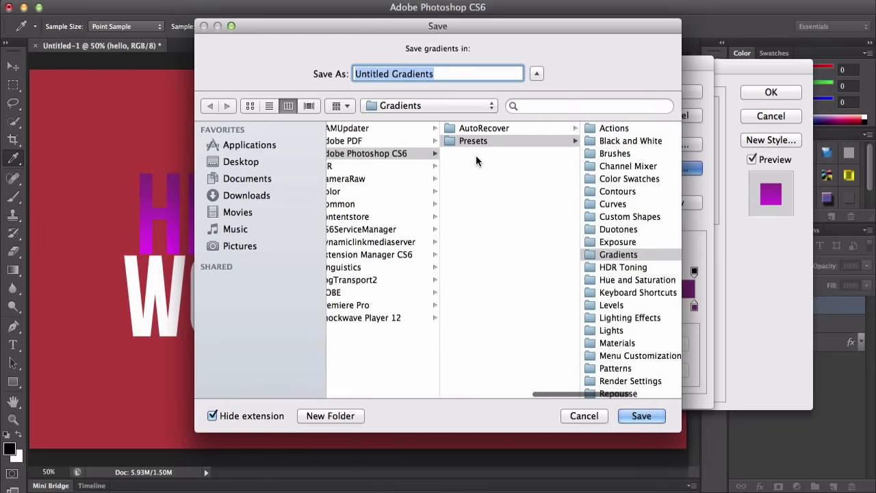
pyautogui.hscroll(4, 470, 159)
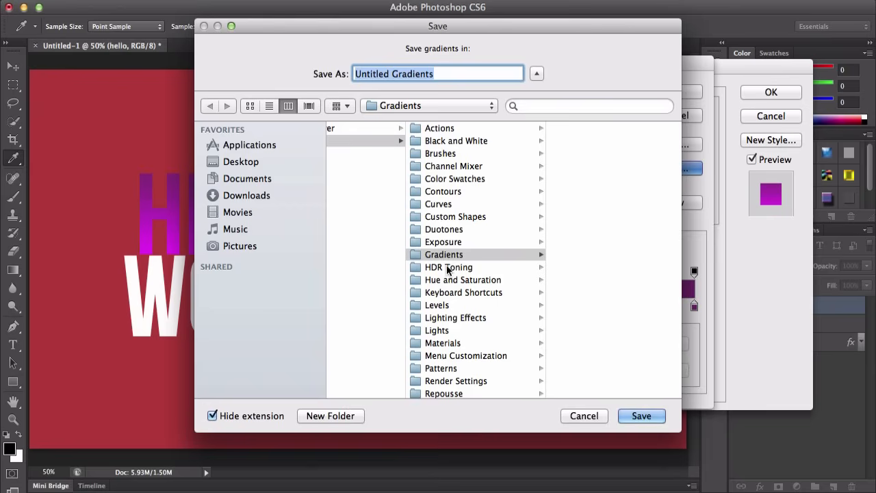
pyautogui.hscroll(-3, 561, 292)
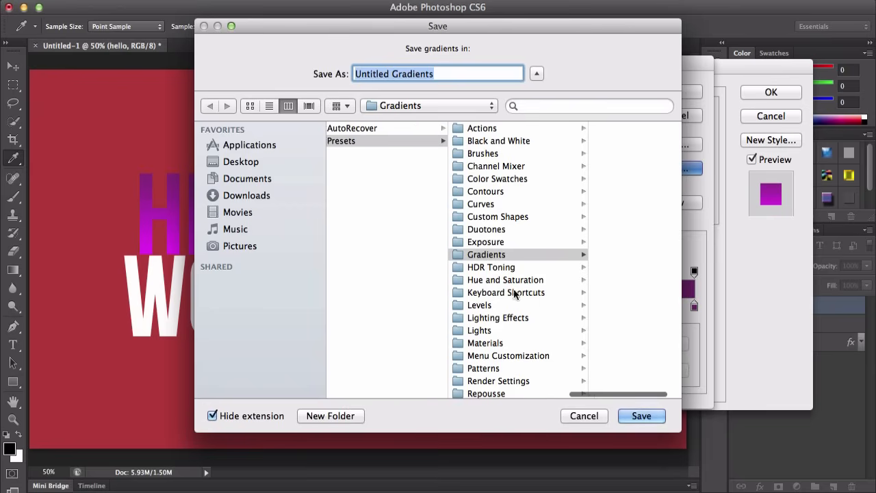
pyautogui.hscroll(1, 554, 309)
pyautogui.click(642, 416)
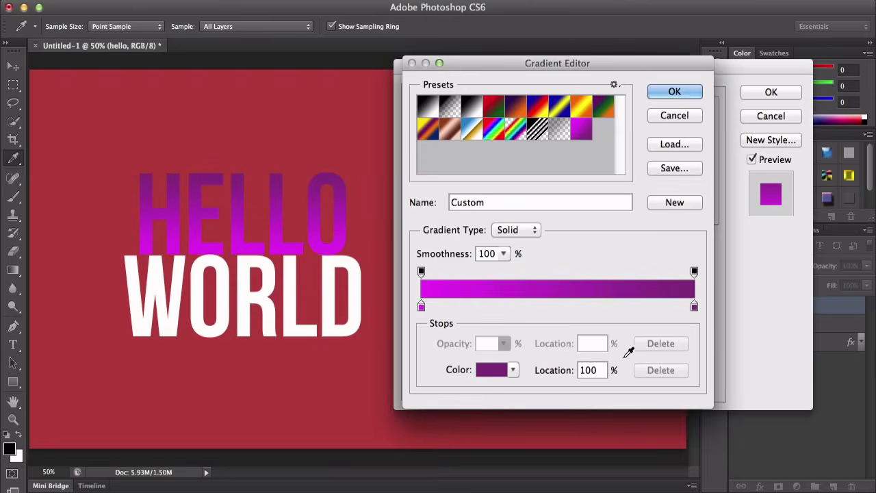
pyautogui.click(669, 116)
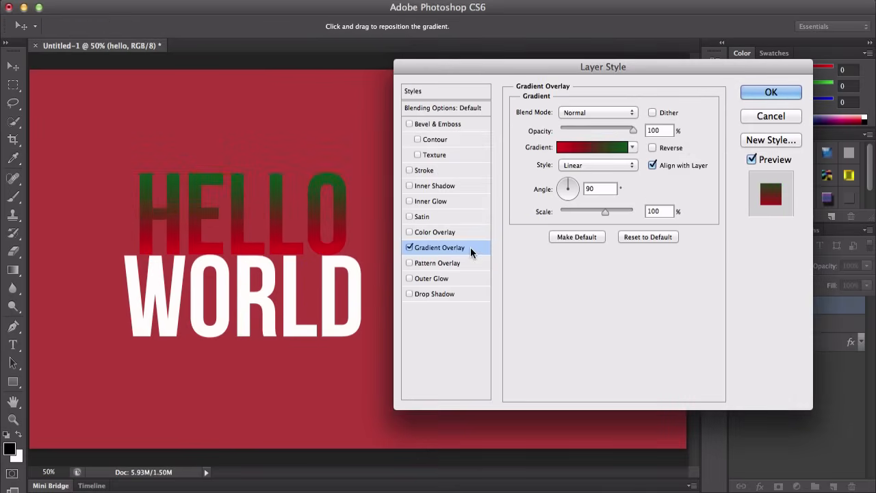
# Step: Turn off Gradient Overlay and apply Pattern Overlay to the text
pyautogui.click(410, 247)
pyautogui.click(425, 264)
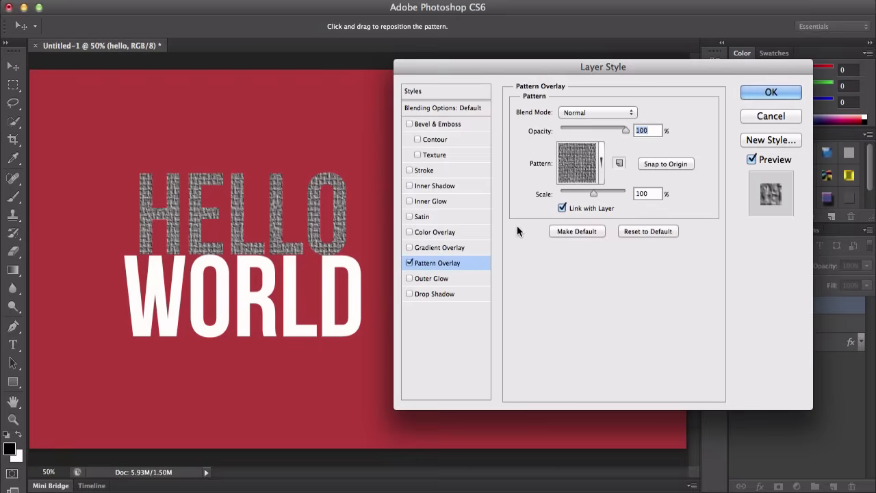
# Step: Choose a different pattern for the Pattern Overlay from the pattern picker
pyautogui.click(581, 117)
pyautogui.click(607, 109)
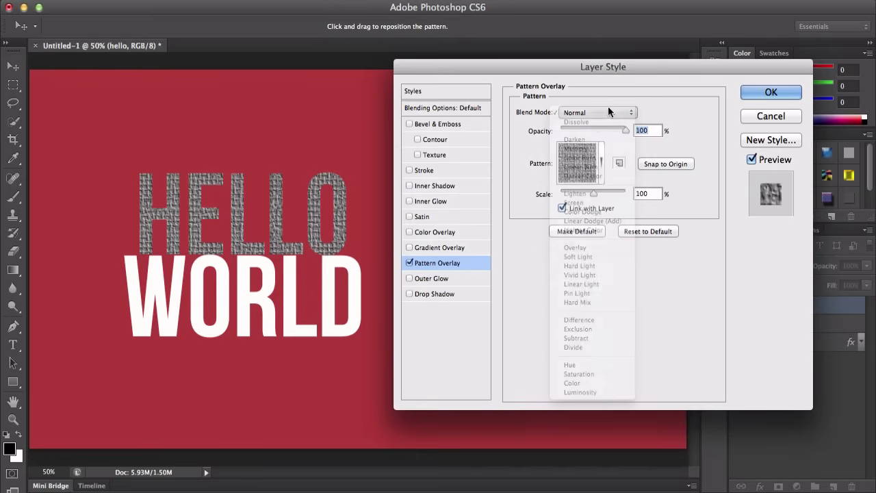
pyautogui.click(591, 160)
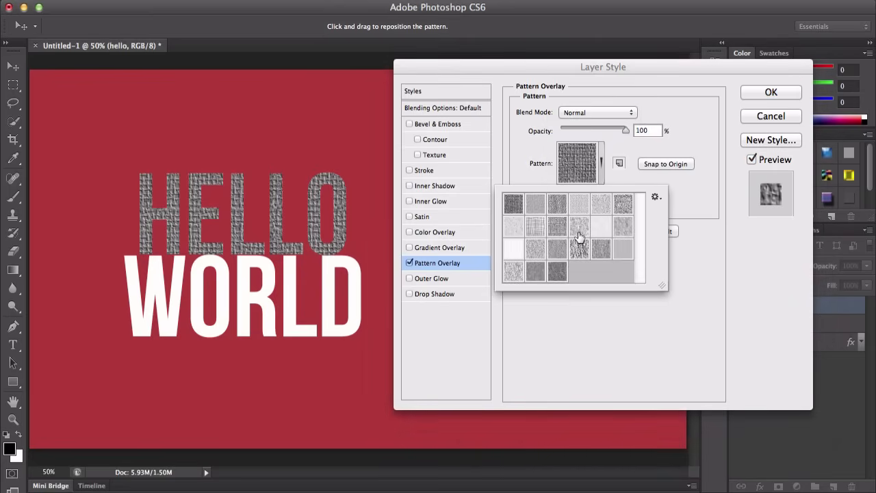
pyautogui.click(539, 208)
pyautogui.click(595, 206)
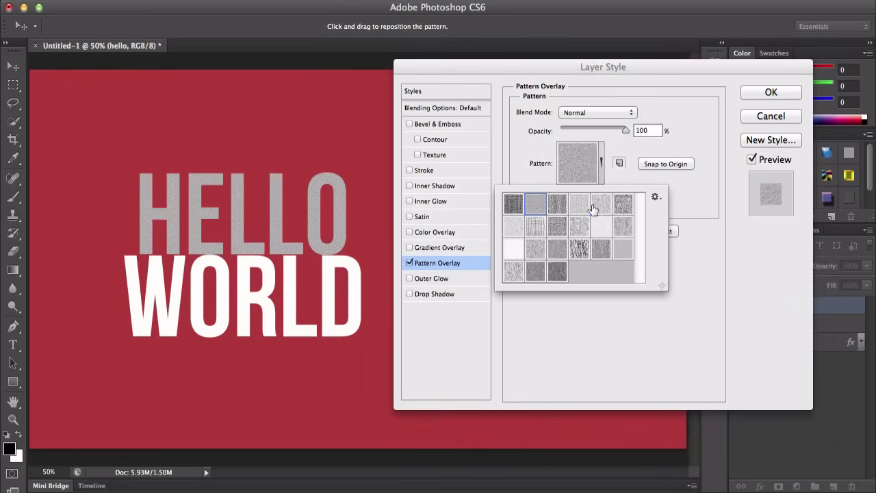
pyautogui.click(633, 205)
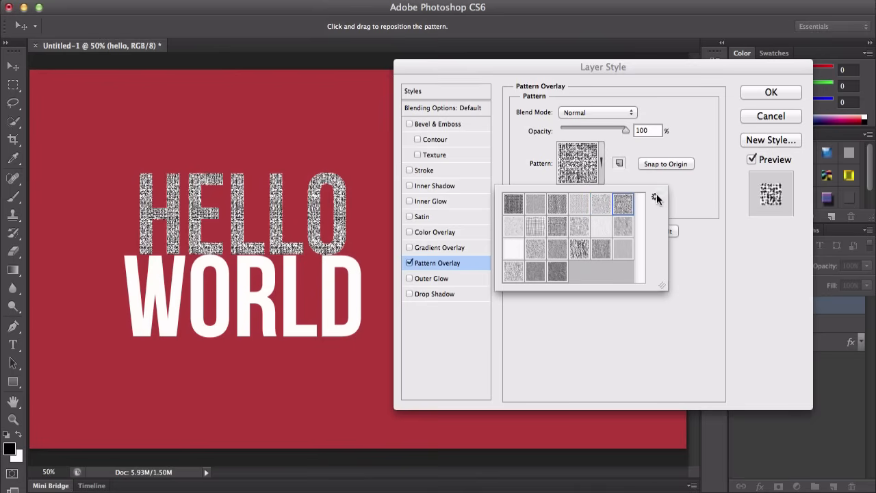
pyautogui.click(655, 196)
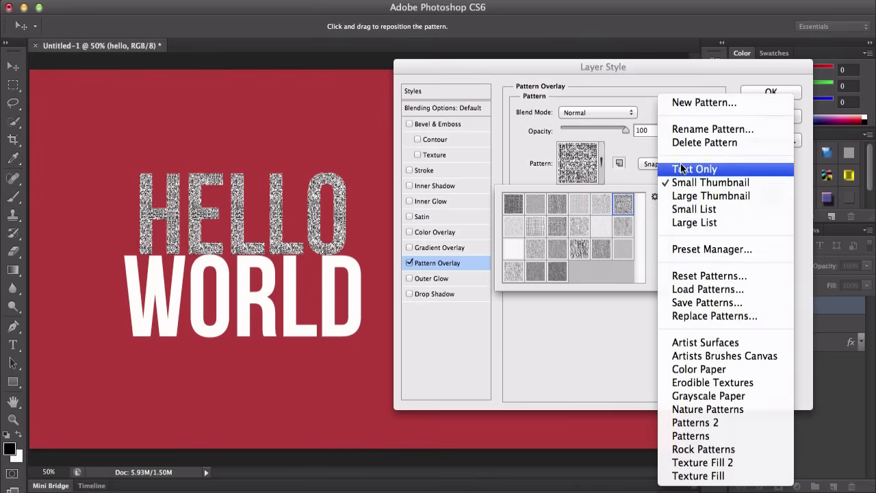
pyautogui.click(586, 325)
pyautogui.click(684, 209)
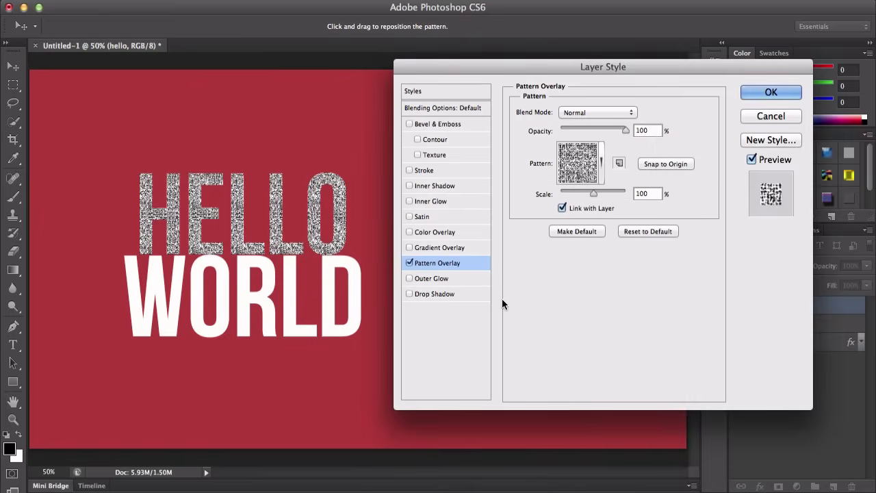
# Step: Turn off Pattern Overlay and toggle between Inner Glow and Outer Glow, leaving only Outer Glow enabled
pyautogui.click(409, 263)
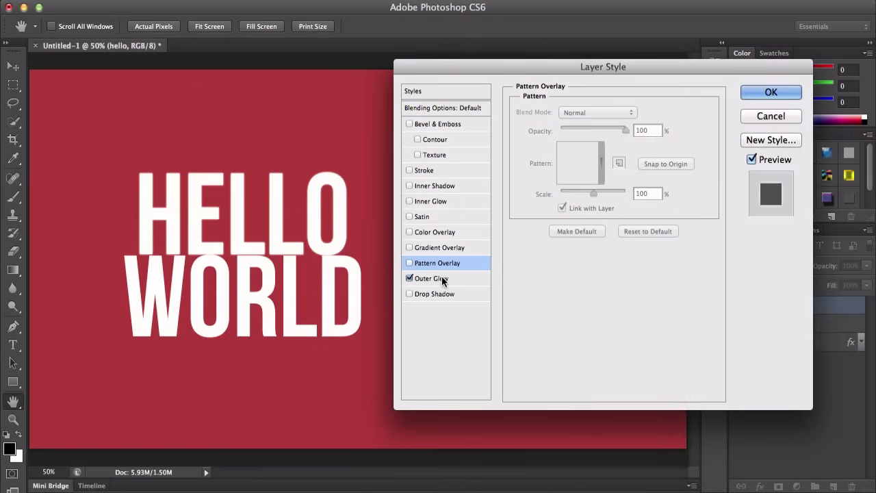
pyautogui.click(423, 279)
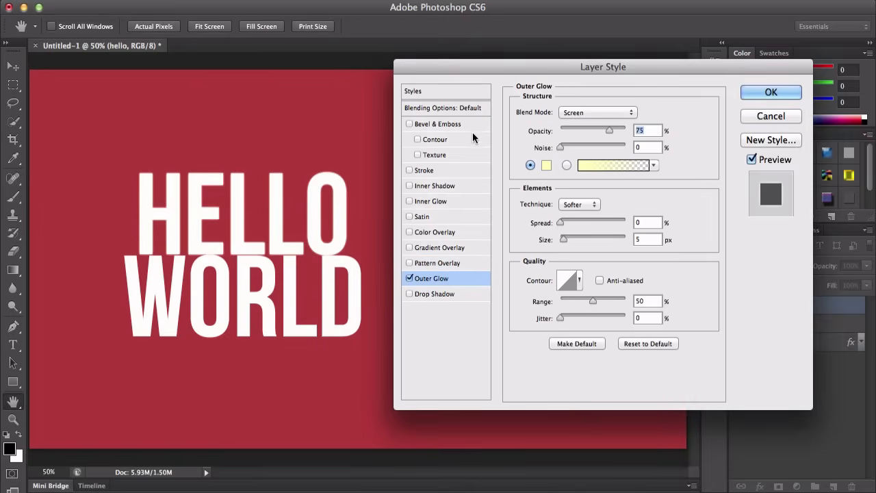
pyautogui.click(415, 203)
pyautogui.click(451, 281)
pyautogui.click(441, 202)
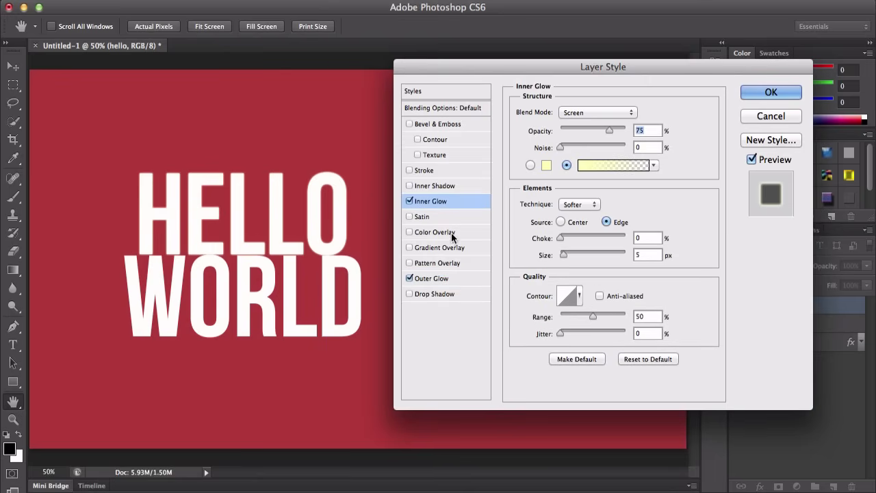
pyautogui.click(444, 280)
pyautogui.click(445, 202)
pyautogui.click(455, 278)
pyautogui.click(444, 201)
pyautogui.click(433, 278)
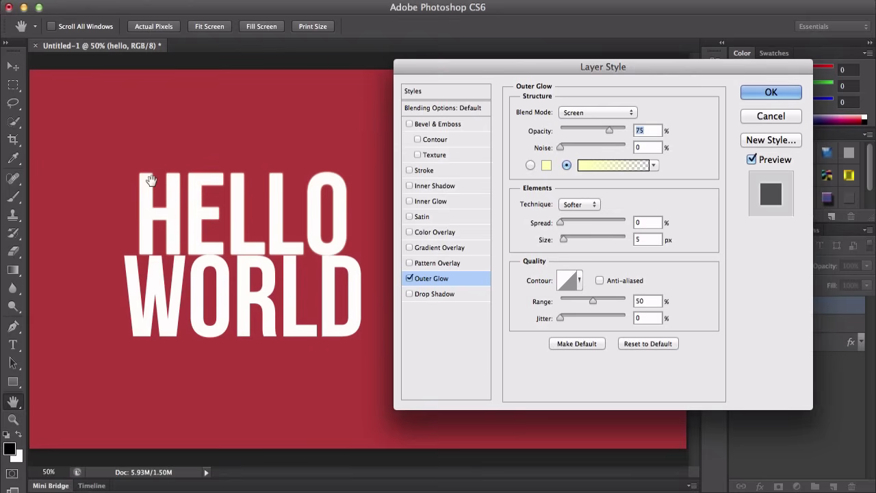
# Step: Set the Outer Glow color to light pink, opacity to 86%, spread to 40% and size to 18 px
pyautogui.click(546, 166)
pyautogui.click(574, 151)
pyautogui.click(703, 138)
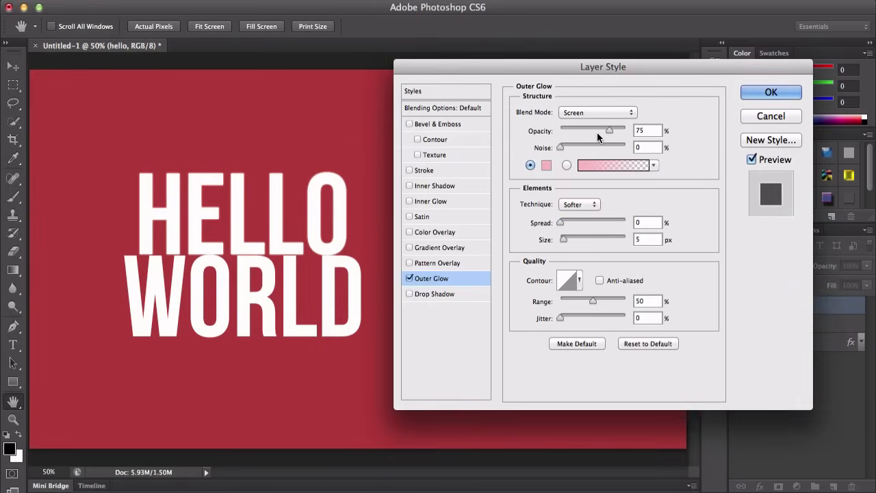
pyautogui.moveTo(609, 130); pyautogui.dragTo(617, 130)
pyautogui.moveTo(560, 223); pyautogui.dragTo(586, 222)
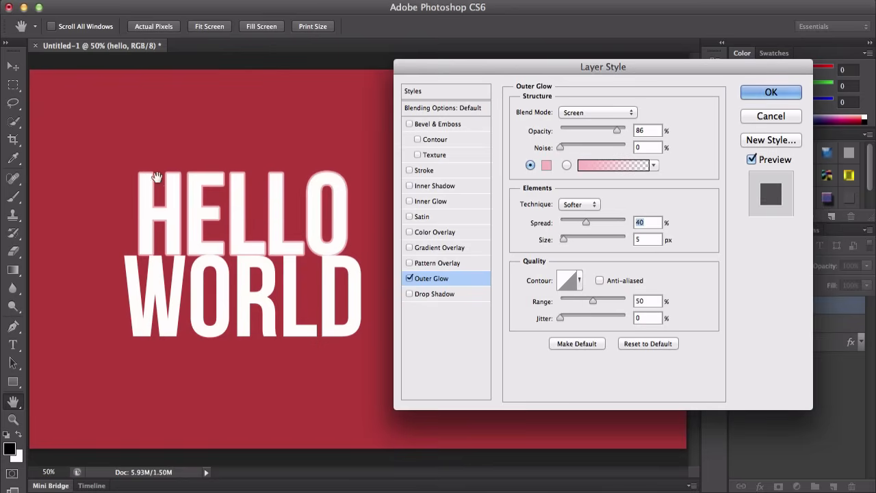
pyautogui.moveTo(564, 240)
pyautogui.mouseDown()
pyautogui.moveTo(580, 236)
pyautogui.moveTo(567, 237)
pyautogui.mouseUp()
# Step: Turn off Outer Glow and enable Drop Shadow
pyautogui.click(410, 278)
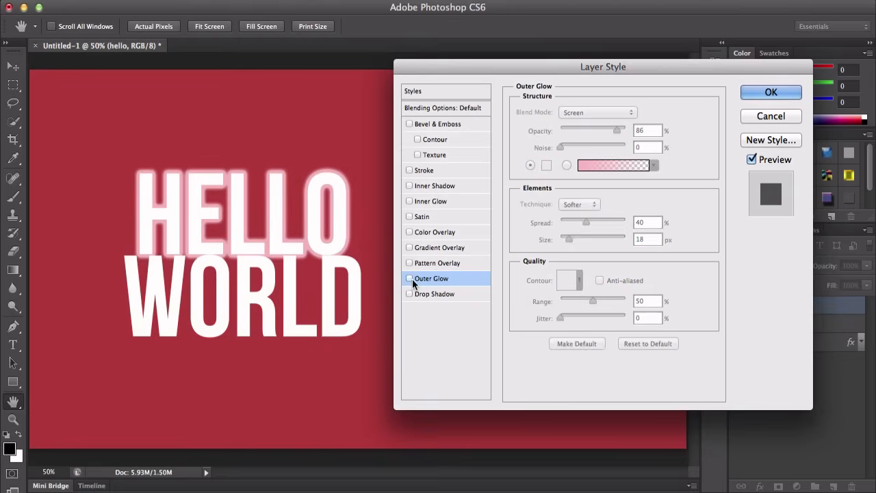
pyautogui.click(432, 294)
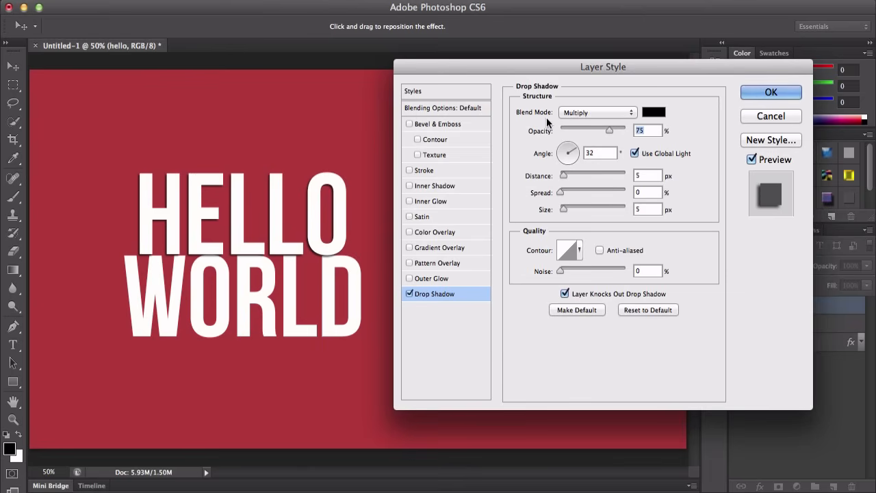
# Step: Try the Darken and Normal blend modes for the drop shadow before returning to Multiply
pyautogui.click(575, 113)
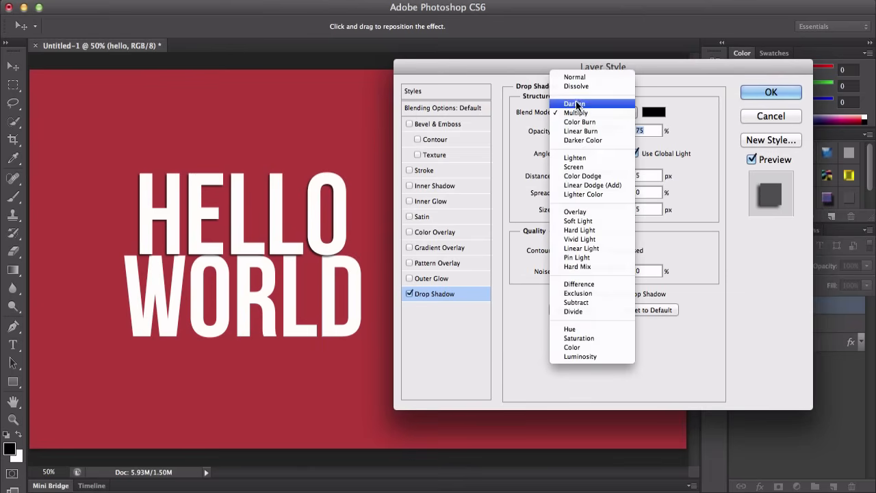
pyautogui.click(576, 104)
pyautogui.click(583, 111)
pyautogui.click(585, 87)
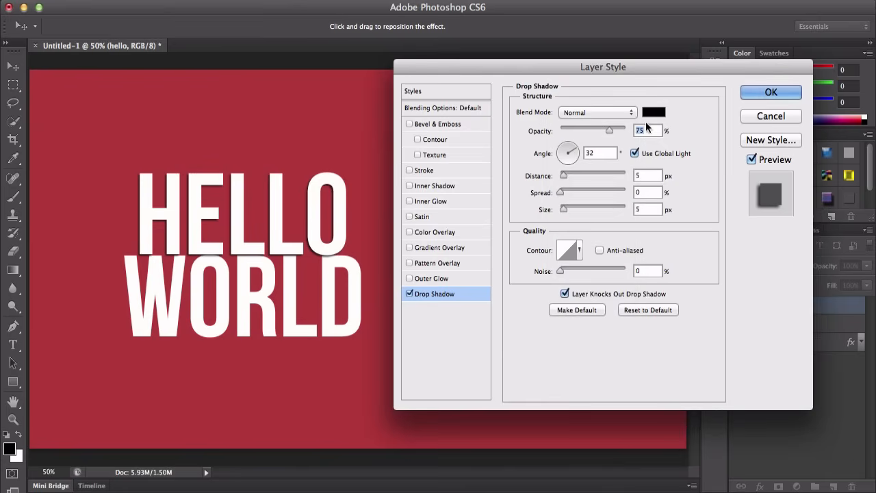
pyautogui.click(600, 115)
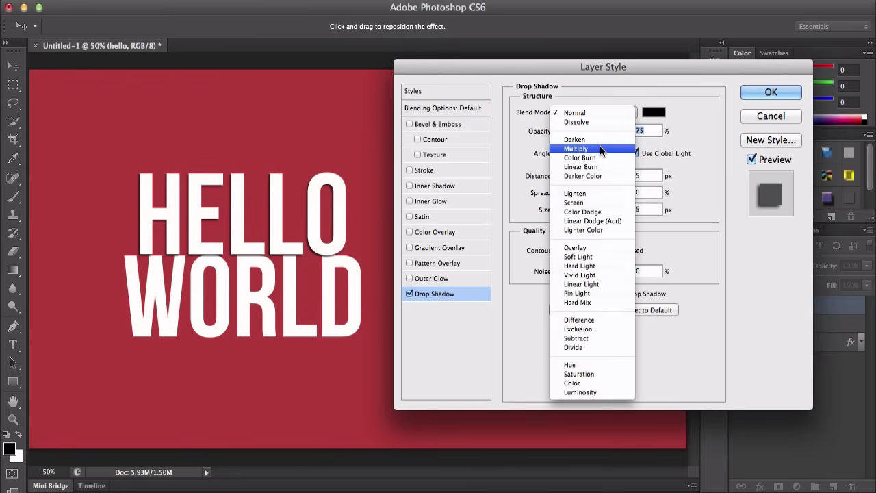
pyautogui.click(600, 146)
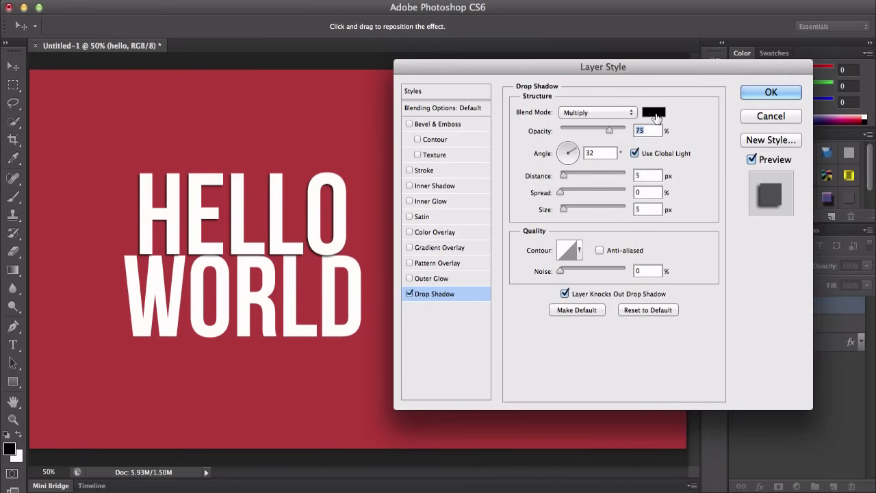
# Step: Set the drop shadow color to blue 2779e8
pyautogui.click(654, 113)
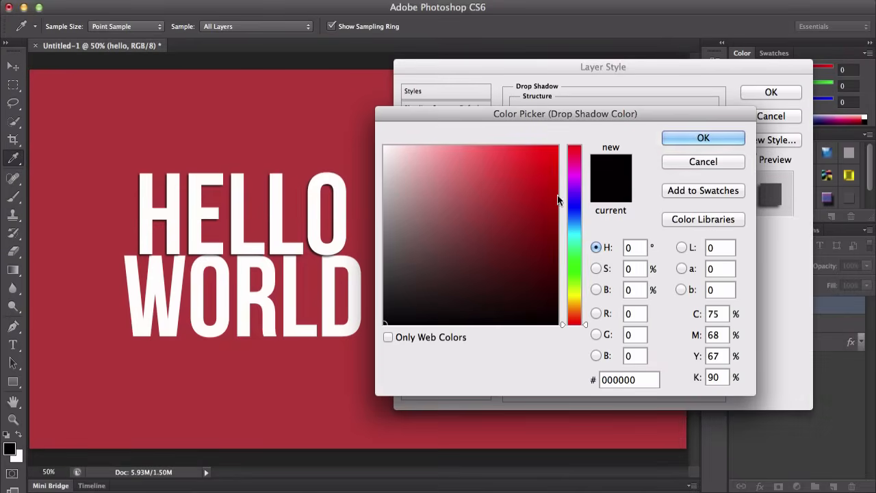
pyautogui.click(553, 164)
pyautogui.moveTo(575, 242); pyautogui.dragTo(574, 231)
pyautogui.moveTo(539, 183)
pyautogui.mouseDown()
pyautogui.moveTo(531, 236)
pyautogui.moveTo(513, 238)
pyautogui.mouseUp()
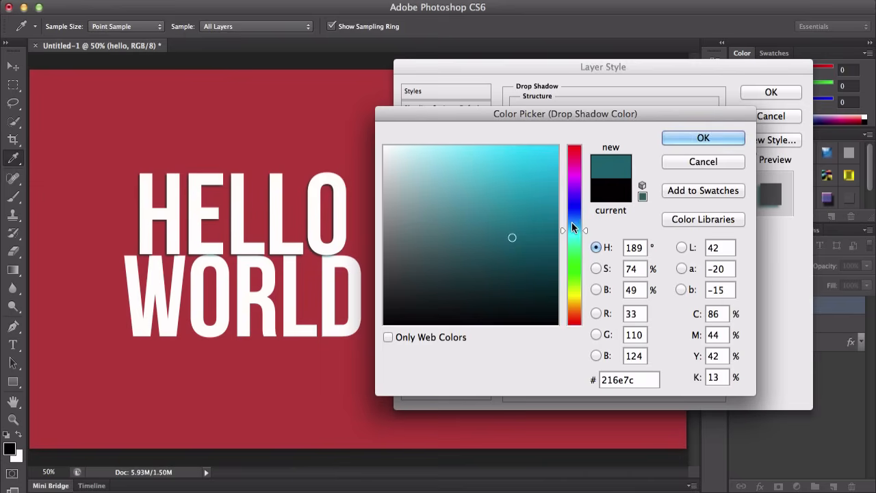
pyautogui.click(574, 217)
pyautogui.moveTo(541, 203); pyautogui.dragTo(528, 160)
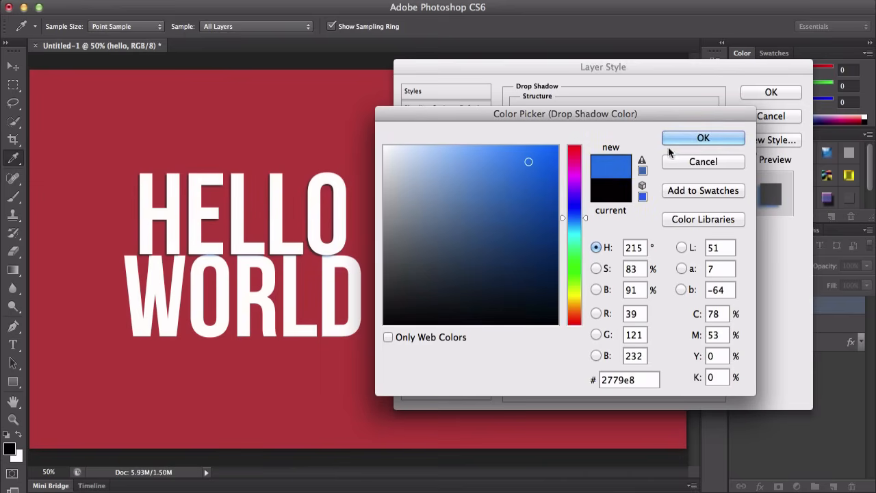
pyautogui.click(703, 137)
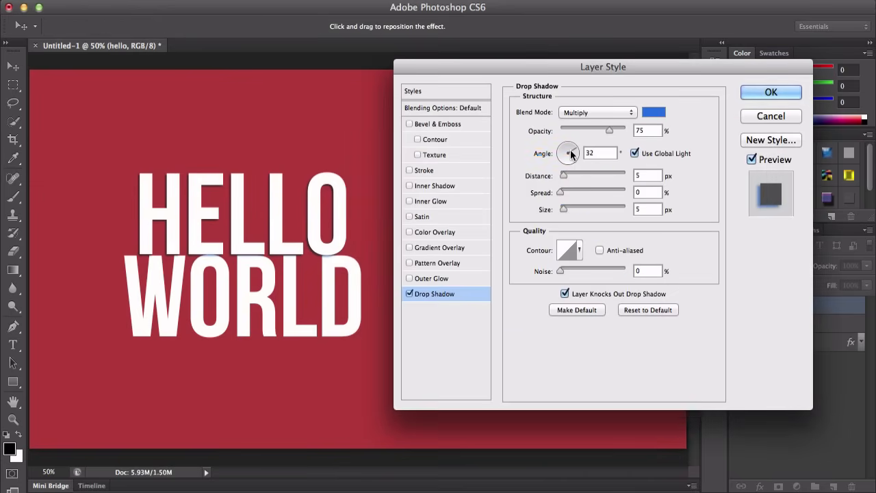
# Step: Set the drop shadow opacity to 100%, angle to 62°, distance to 11 px, spread to 22% and size to 24 px
pyautogui.moveTo(609, 129); pyautogui.dragTo(633, 129)
pyautogui.moveTo(570, 156)
pyautogui.mouseDown()
pyautogui.moveTo(563, 163)
pyautogui.moveTo(573, 144)
pyautogui.mouseUp()
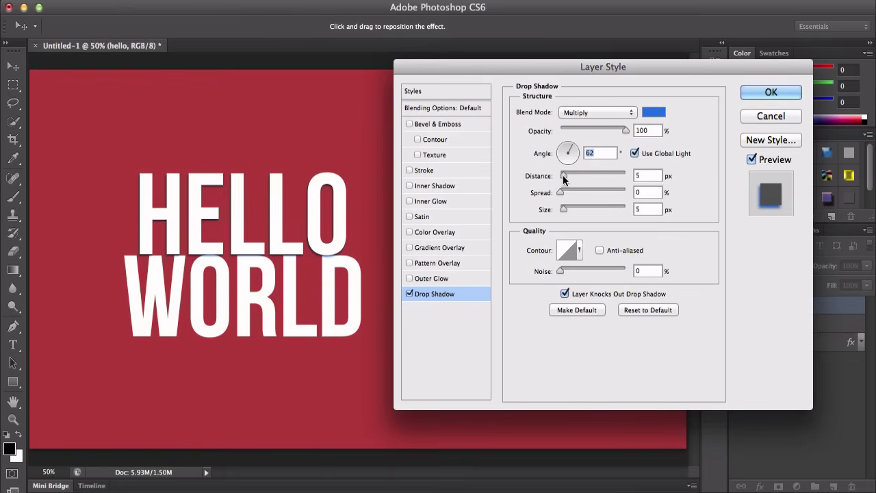
pyautogui.moveTo(563, 178); pyautogui.dragTo(601, 175)
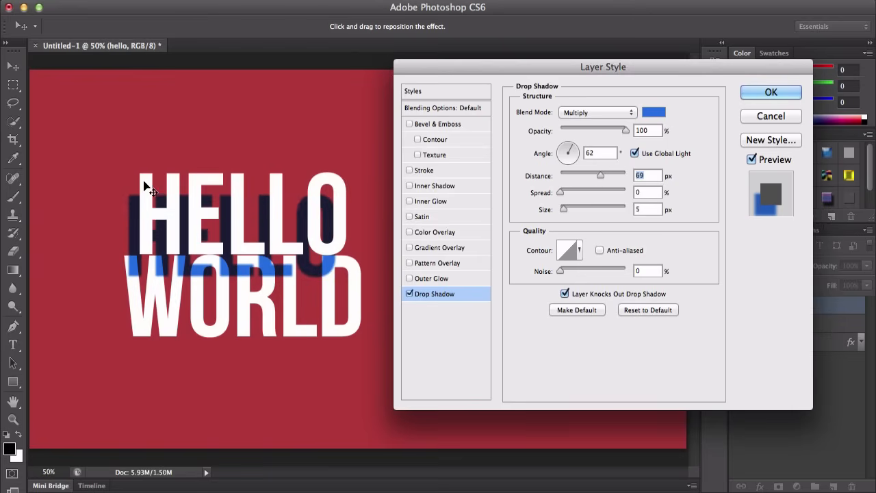
pyautogui.moveTo(602, 175); pyautogui.dragTo(568, 175)
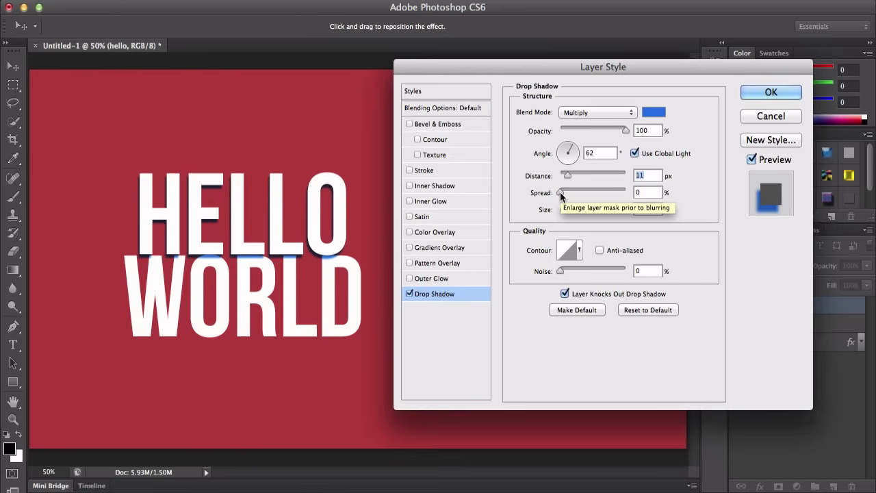
pyautogui.moveTo(560, 192); pyautogui.dragTo(571, 211)
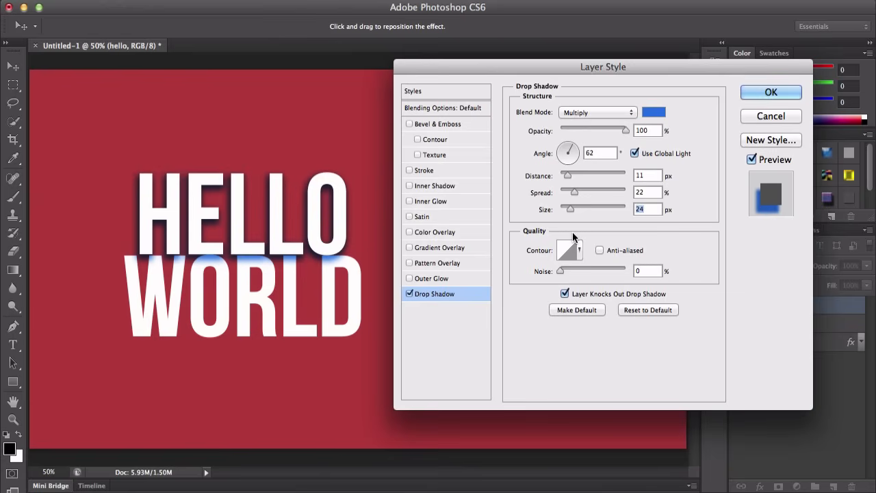
pyautogui.moveTo(561, 271)
pyautogui.mouseDown()
pyautogui.moveTo(603, 269)
pyautogui.moveTo(552, 269)
pyautogui.mouseUp()
pyautogui.click(569, 253)
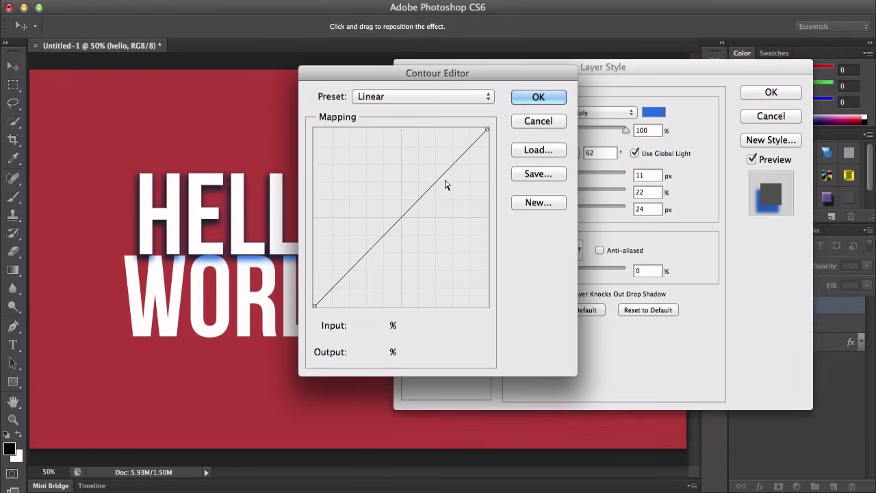
pyautogui.moveTo(445, 185); pyautogui.dragTo(391, 180)
pyautogui.click(534, 123)
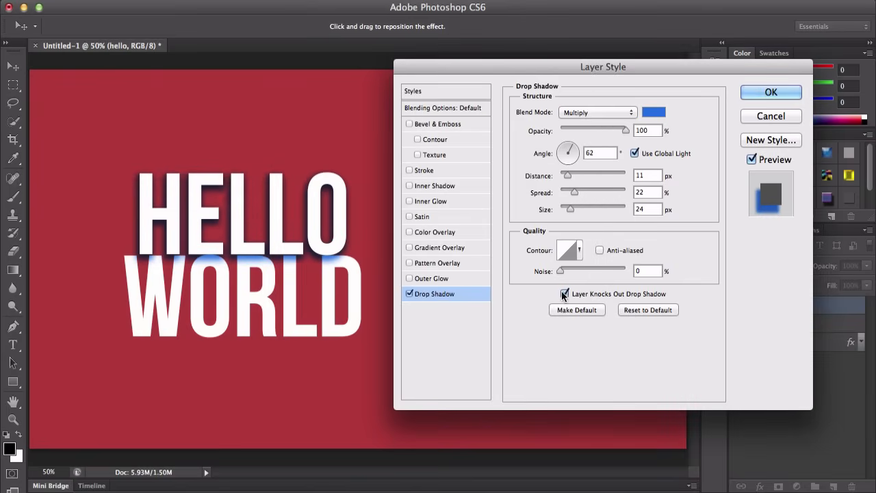
# Step: Reset the drop shadow settings to default and turn off Drop Shadow
pyautogui.click(648, 310)
pyautogui.click(409, 294)
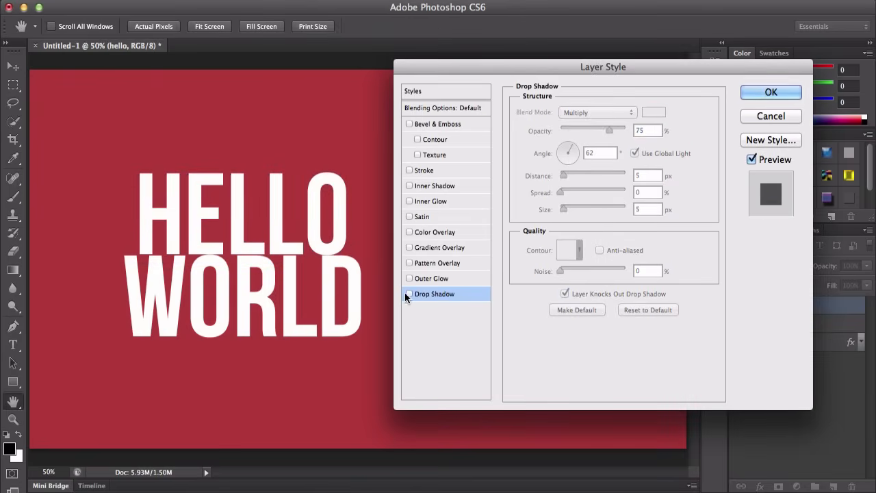